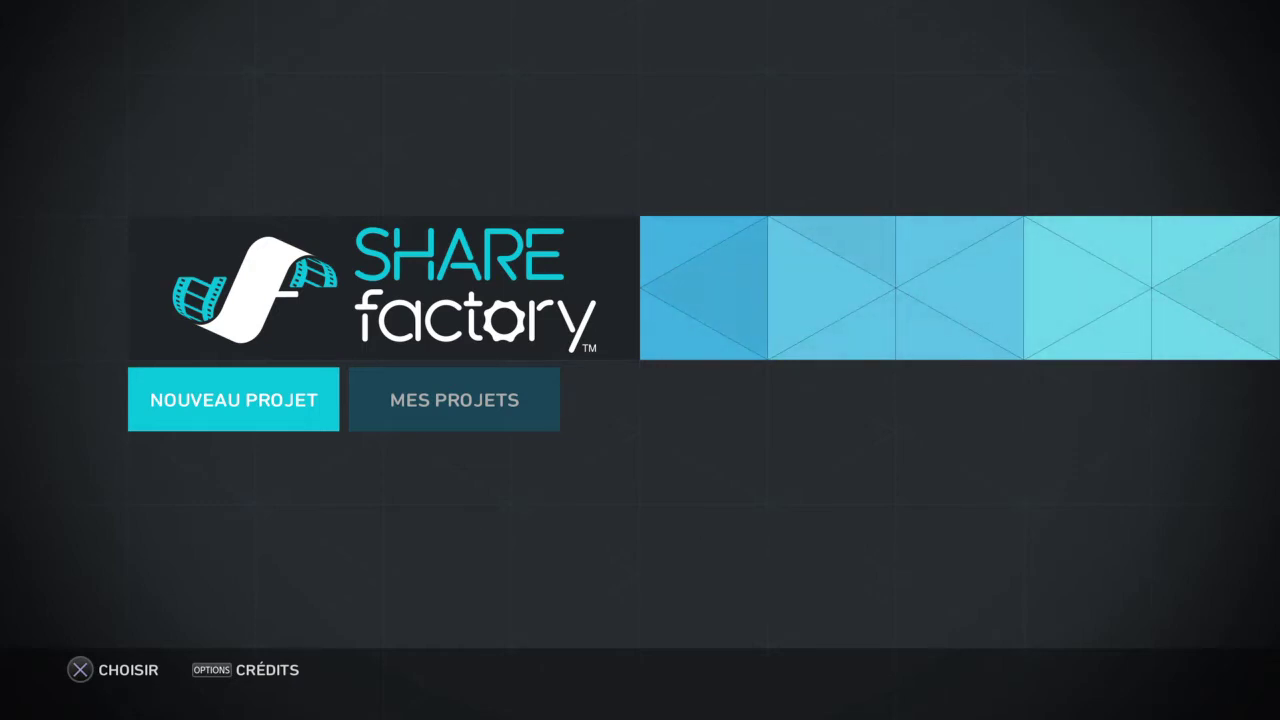
Look over the start screen options, then start a new project (NOUVEAU PROJET)
key(Right)
key(Left)
key(Right)
key(Left)
key(Right)
key(Left)
key(Right)
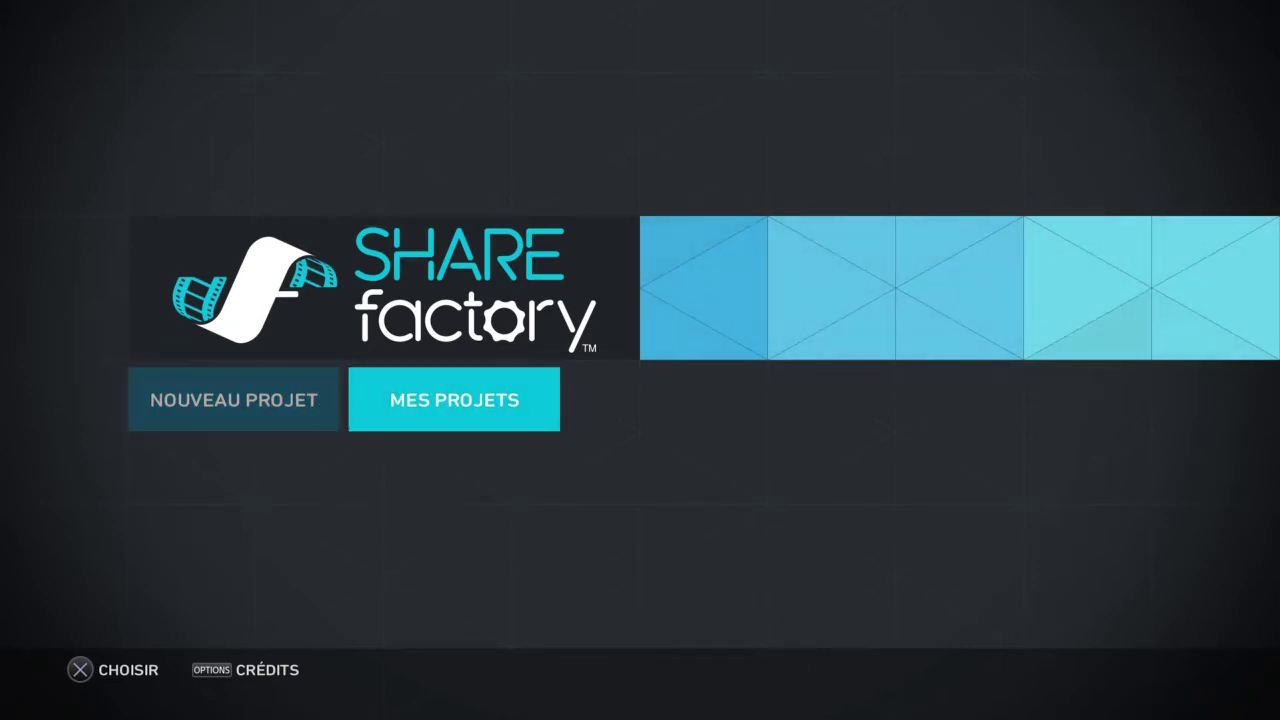
key(Left)
key(Right)
key(Left)
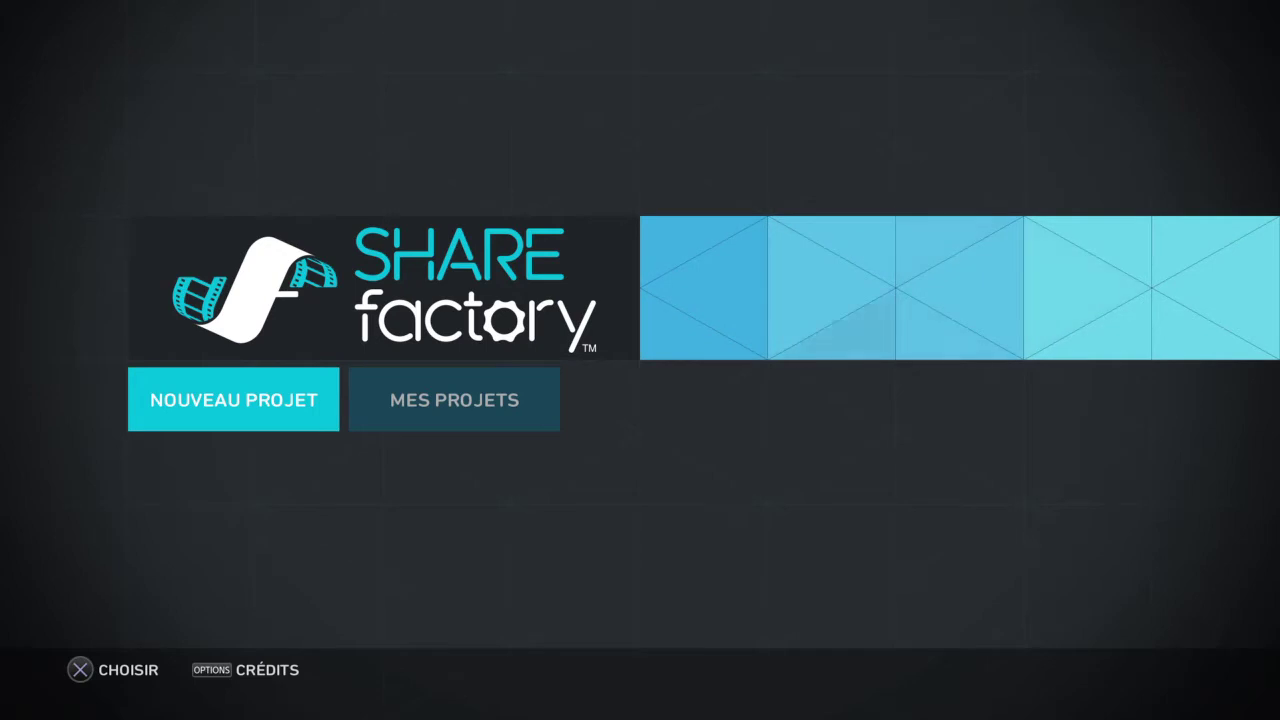
key(Return)
Browse through the available project themes in the theme chooser
key(Down)
key(Up)
key(Right)
key(Down)
key(Down)
key(Left)
key(Up)
key(Up)
key(Right)
key(Down)
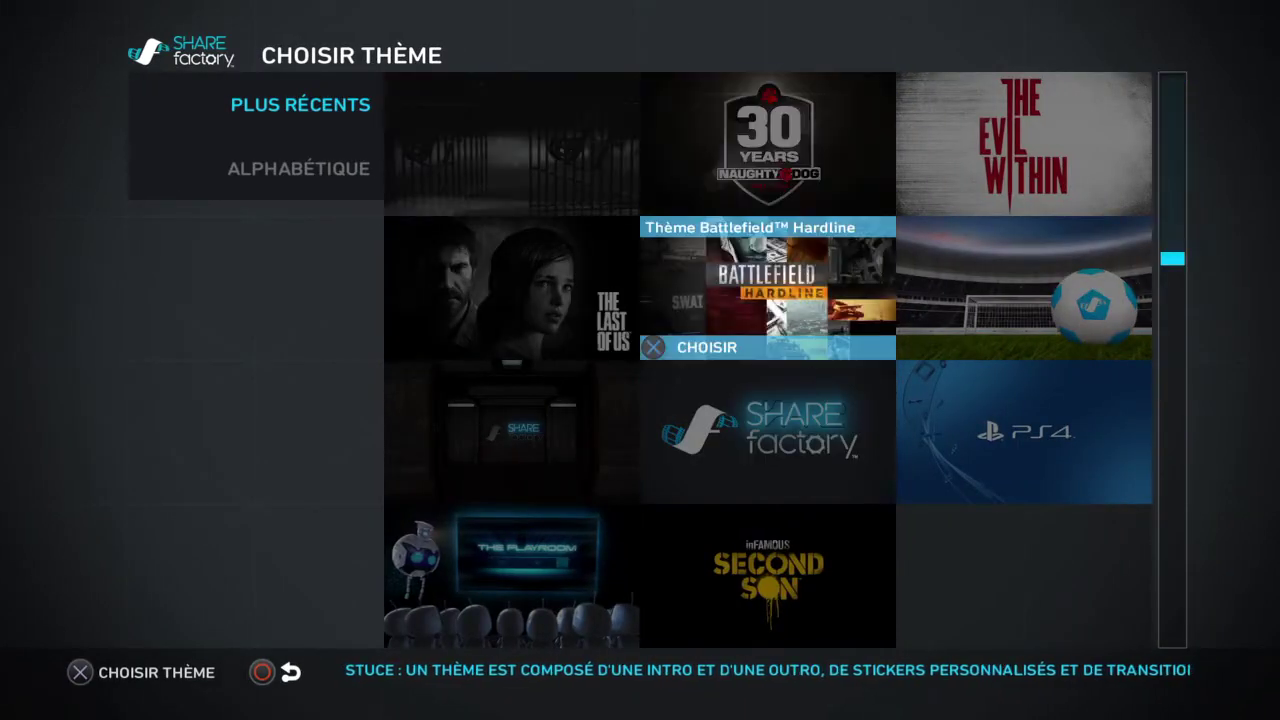
key(Down)
Apply the PlayStation 4 theme and untick its Outro clip
key(Right)
key(Return)
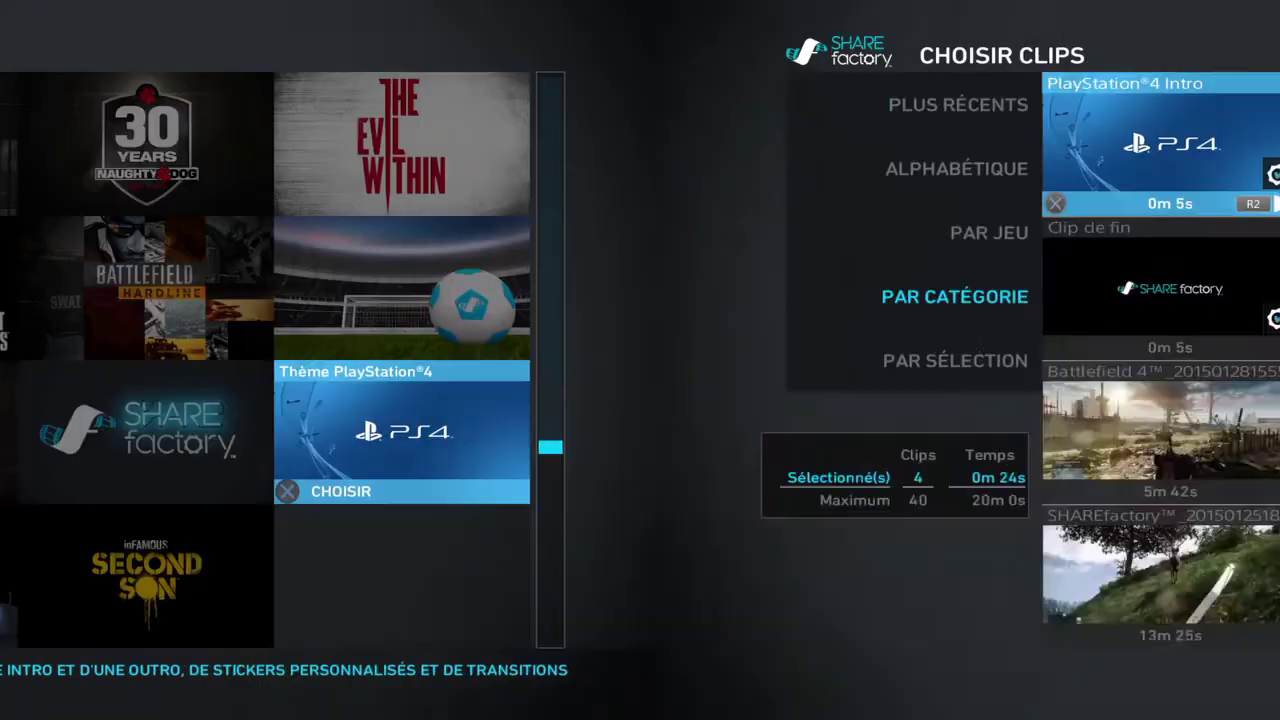
key(Right)
key(Right)
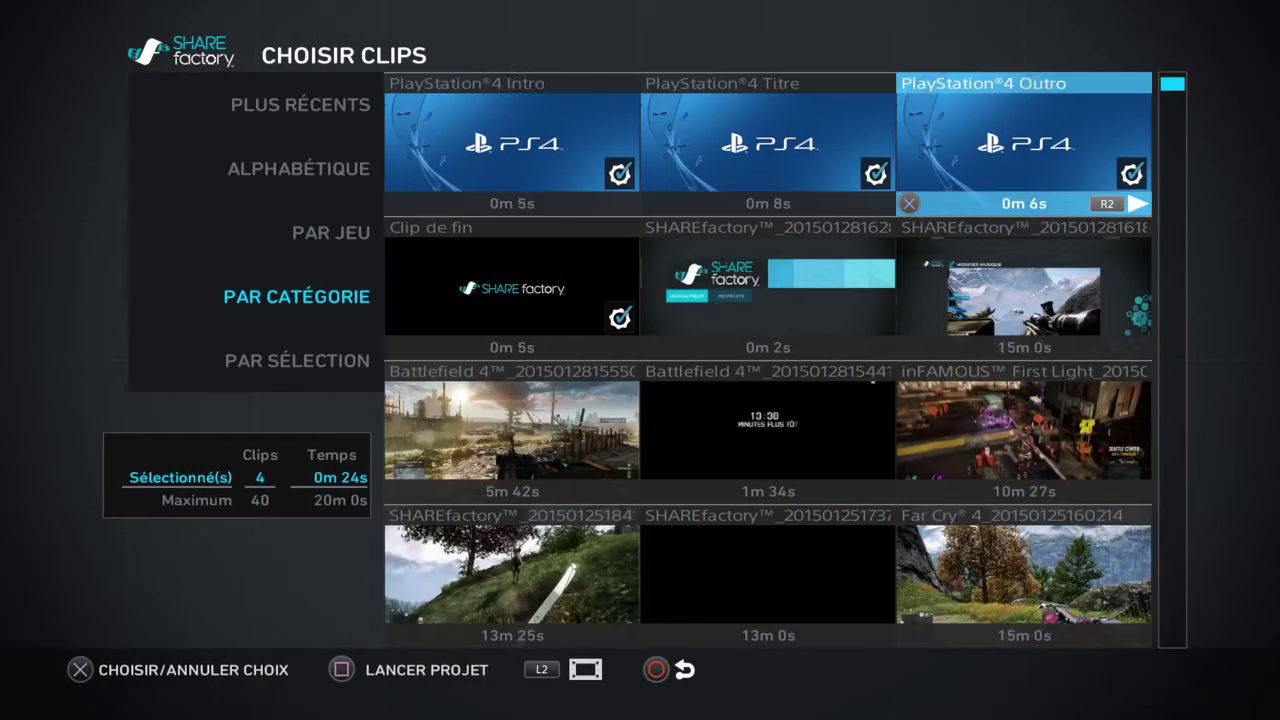
key(Left)
key(Left)
key(Left)
Untick the theme's end clip (Clip de fin), keeping intro and title
key(Up)
key(Right)
key(Right)
key(Left)
key(Right)
key(Right)
key(Left)
key(Down)
key(Left)
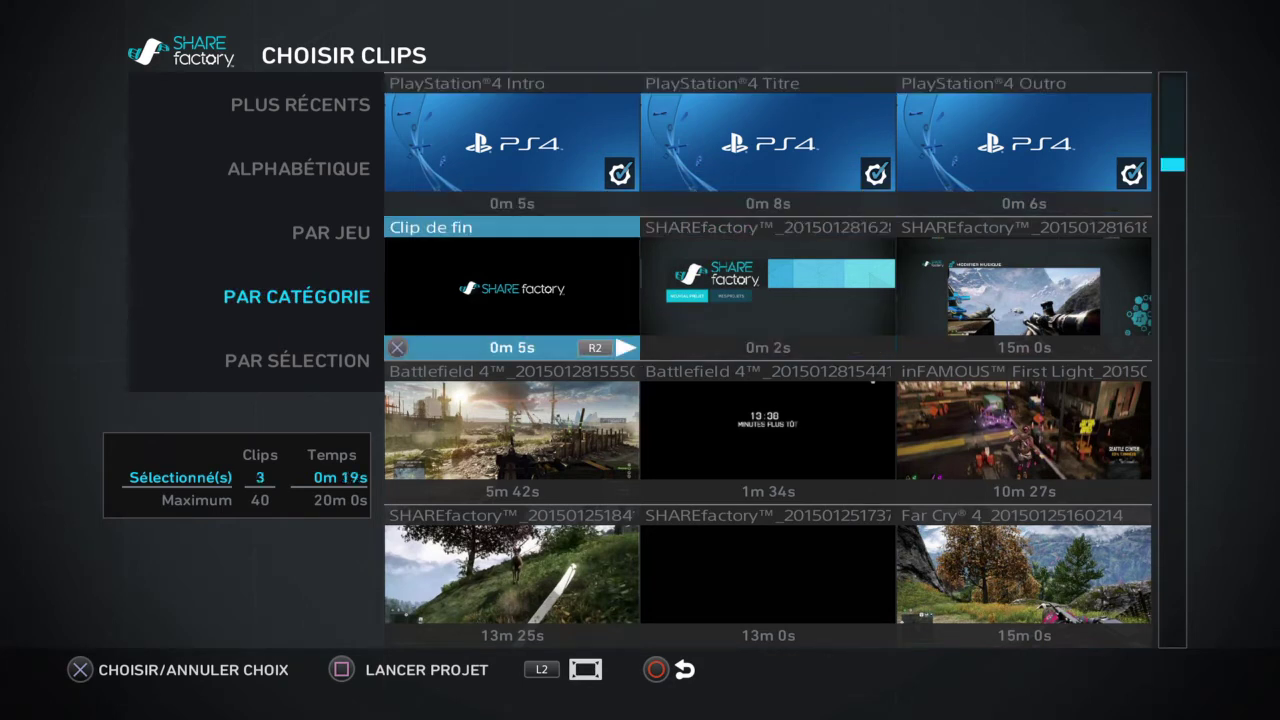
key(Right)
key(Right)
Review the intro and title clips the theme keeps
key(Up)
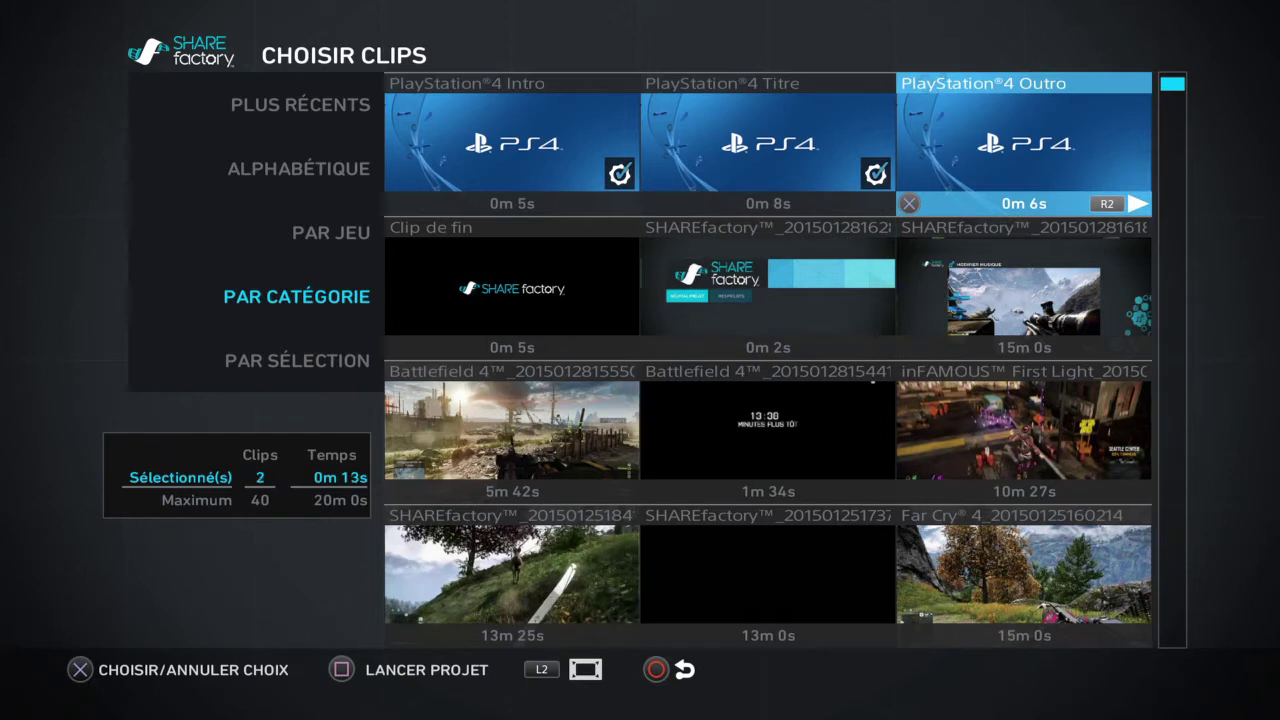
key(Left)
key(Left)
key(Down)
key(Down)
key(Down)
key(Up)
key(Up)
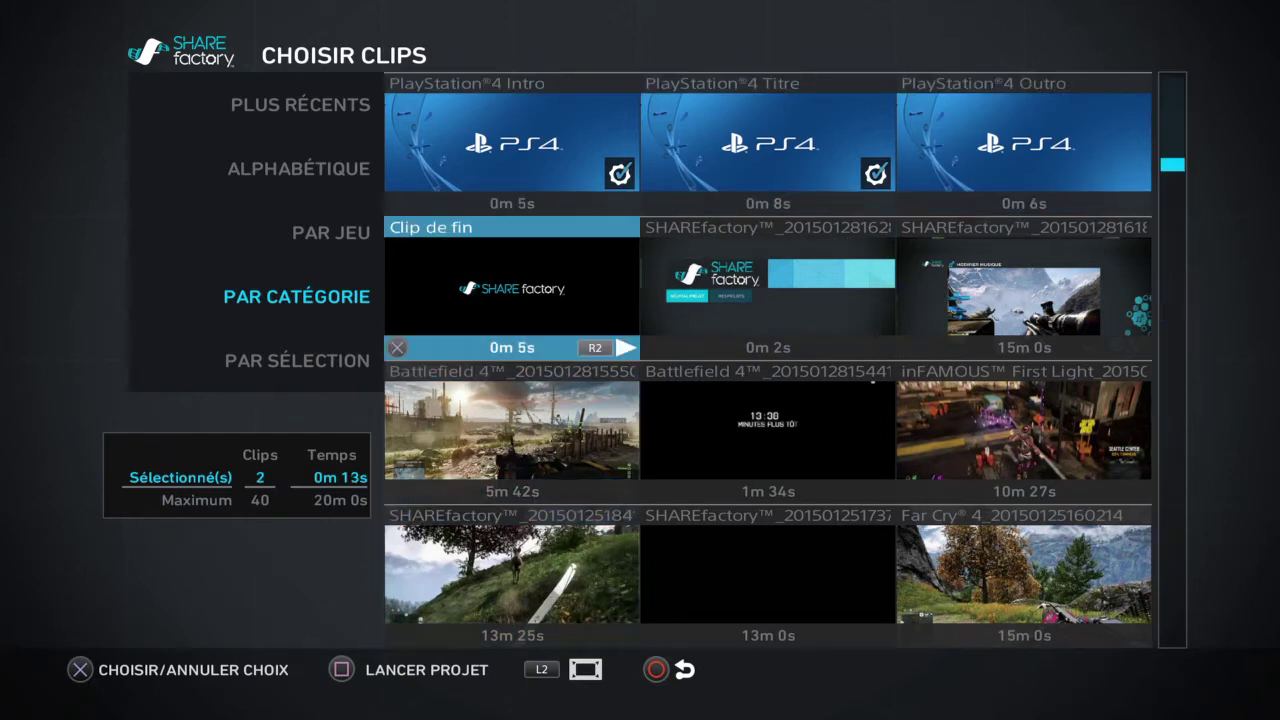
key(Up)
key(Right)
key(Left)
key(Right)
key(Left)
Browse the available clips in the top row and second row
key(Down)
key(Up)
key(Right)
key(Right)
key(Down)
key(Left)
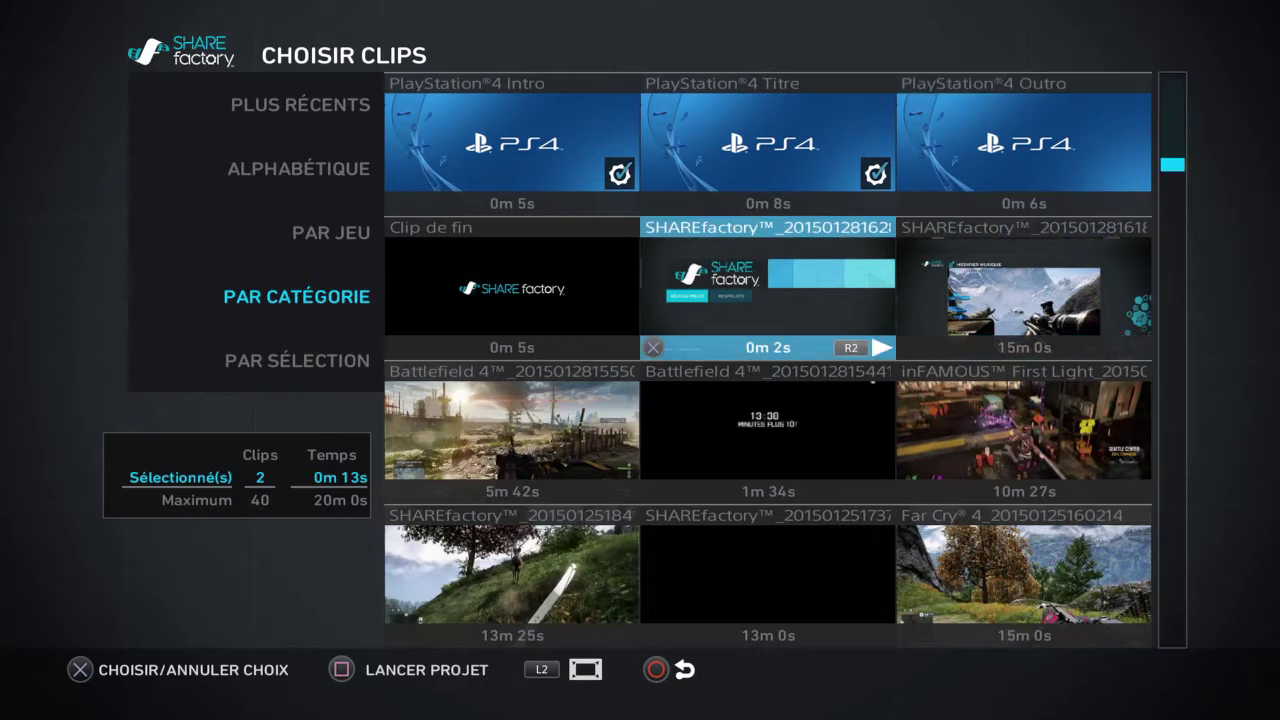
key(Left)
key(Up)
key(Right)
key(Right)
key(Left)
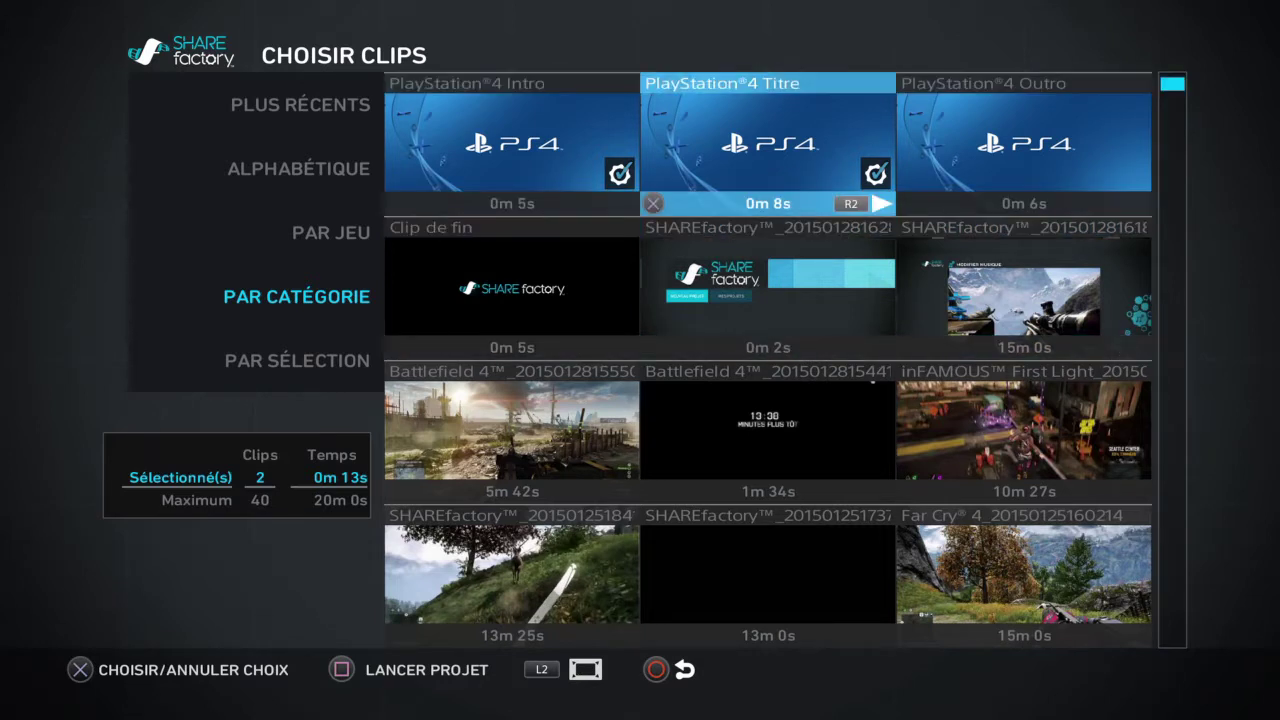
key(Left)
key(Down)
key(Right)
key(Up)
key(Left)
key(Right)
key(Right)
key(Down)
key(Left)
key(Left)
Select the 2m 14s Far Cry 4 clip and launch the project
key(Up)
key(Down)
key(Down)
key(Down)
key(Down)
key(Up)
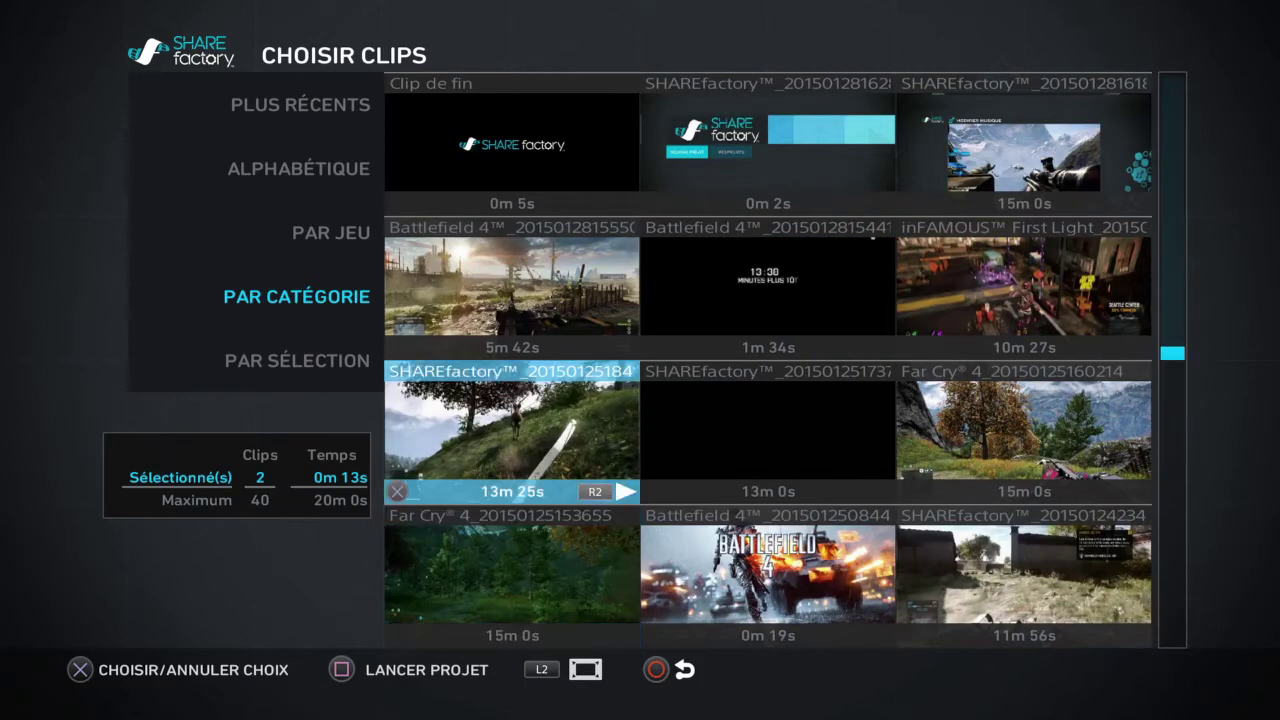
key(Up)
key(Up)
key(Down)
key(Down)
key(Down)
key(Down)
key(Right)
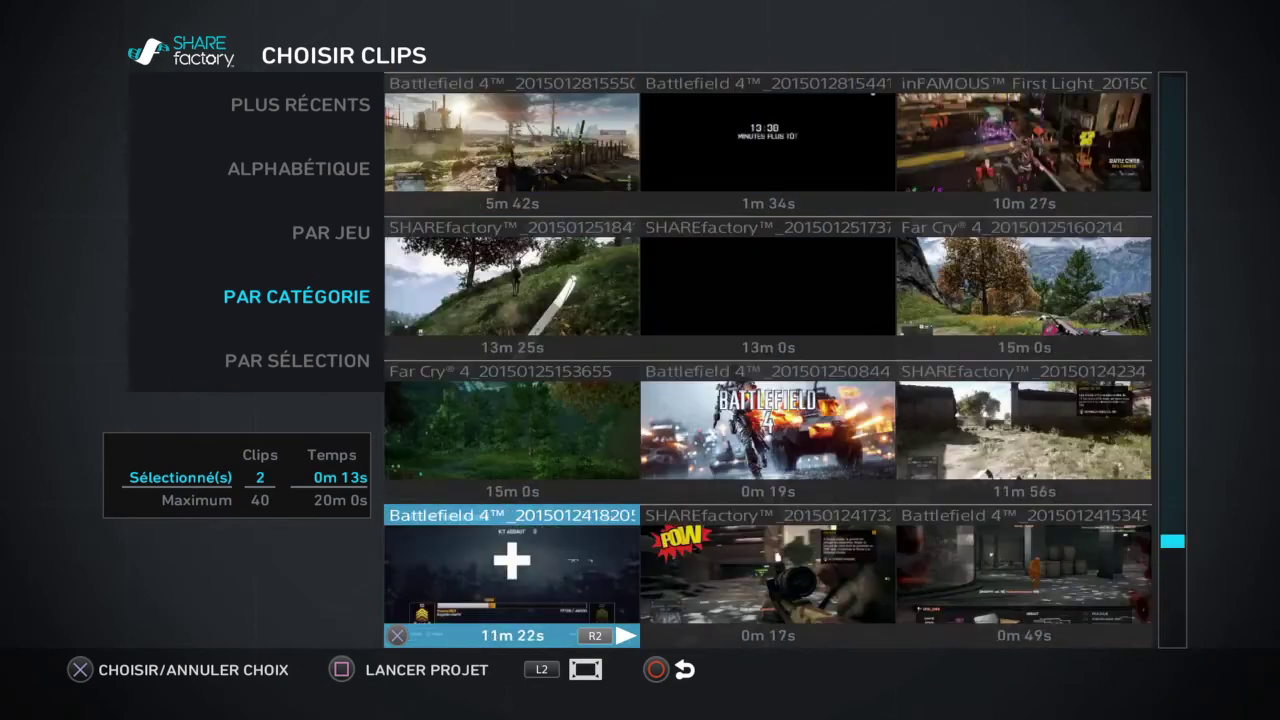
key(Down)
key(Left)
key(Right)
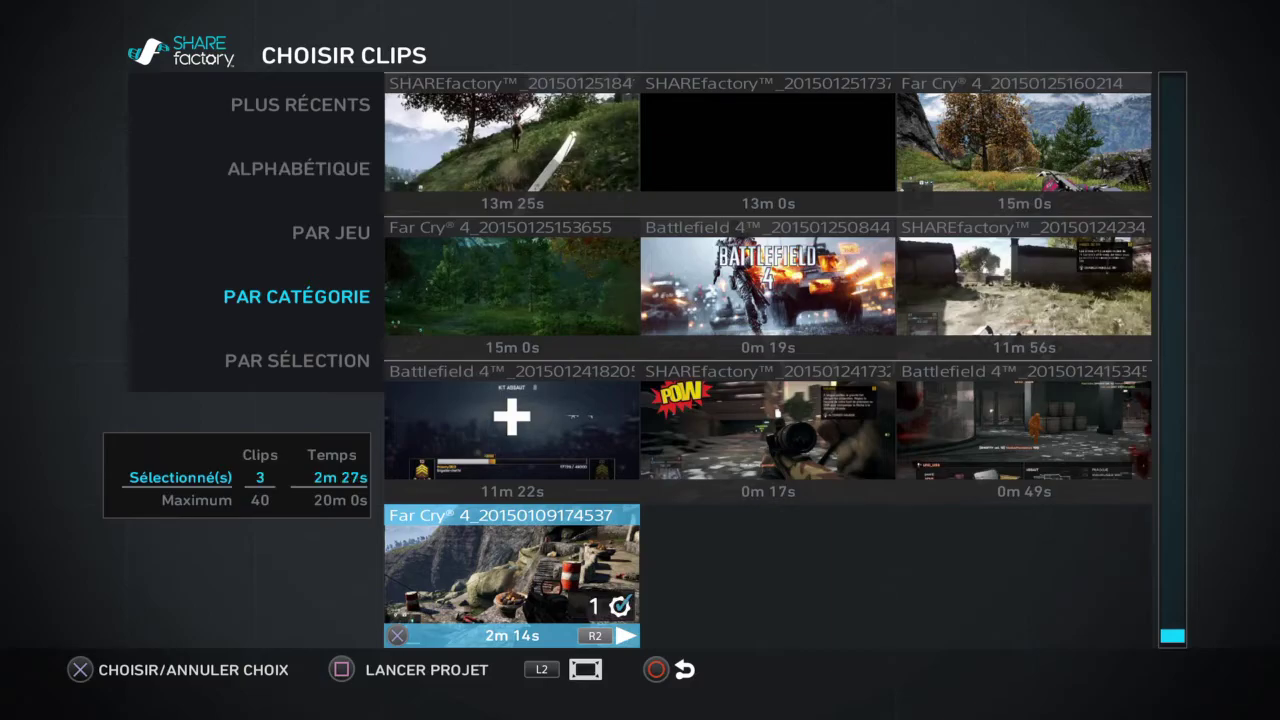
key(Return)
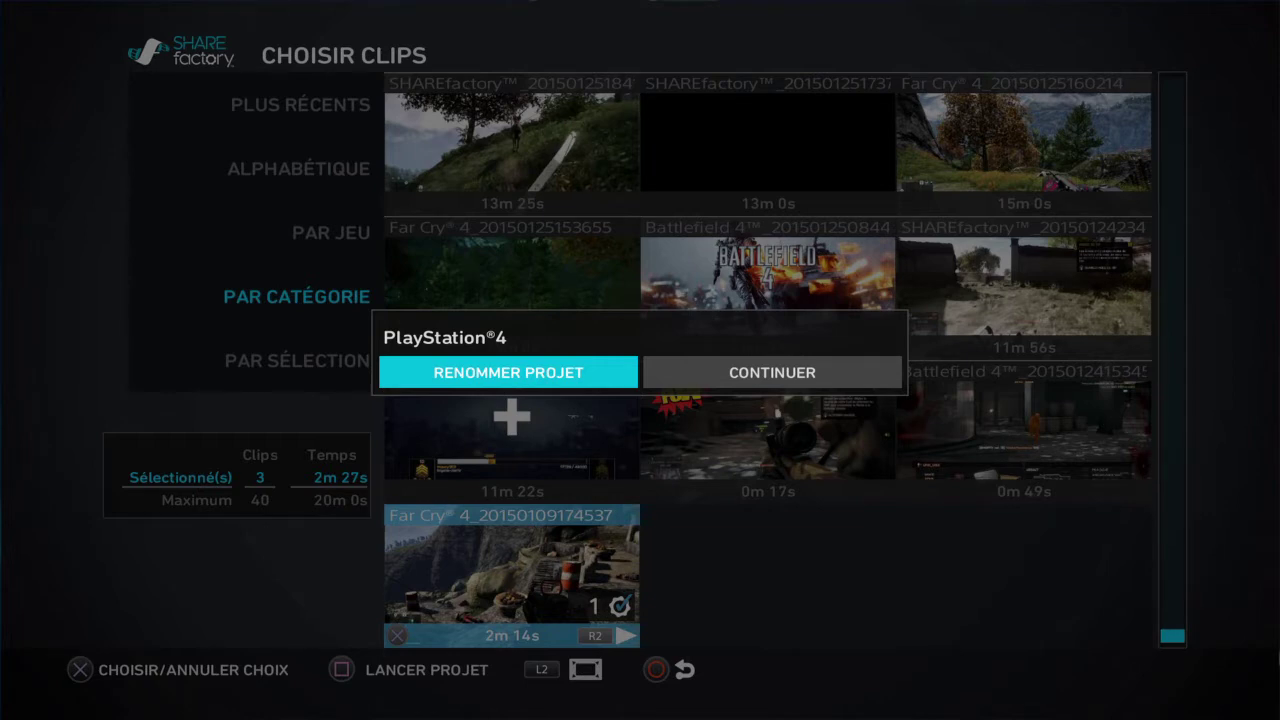
Name the project TUTO, enter the editor and play the preview
key(Right)
key(Return)
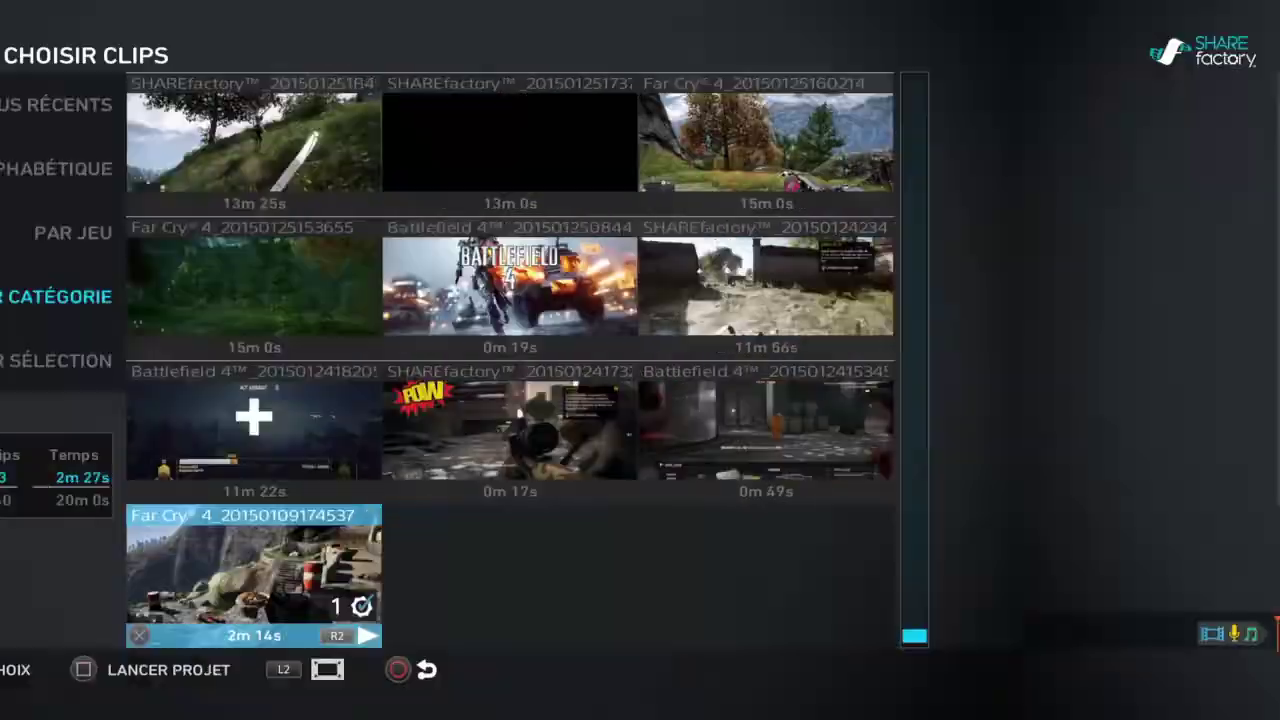
key(space)
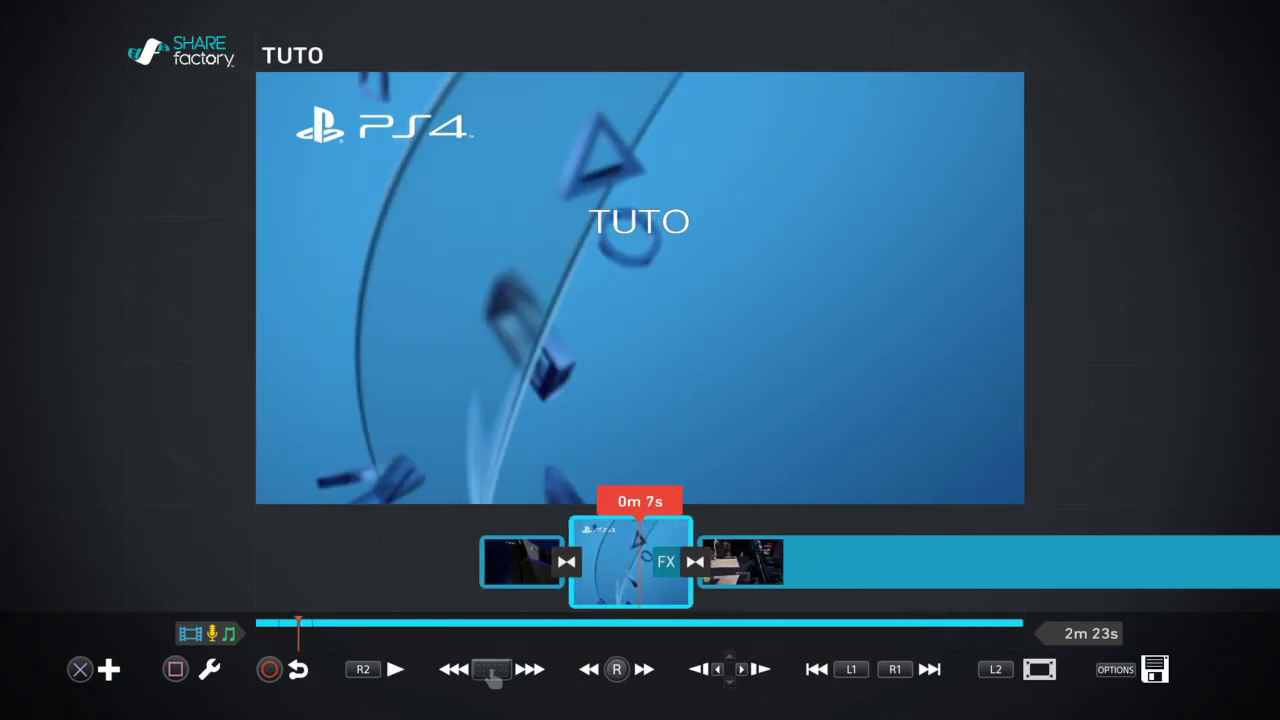
key(Left)
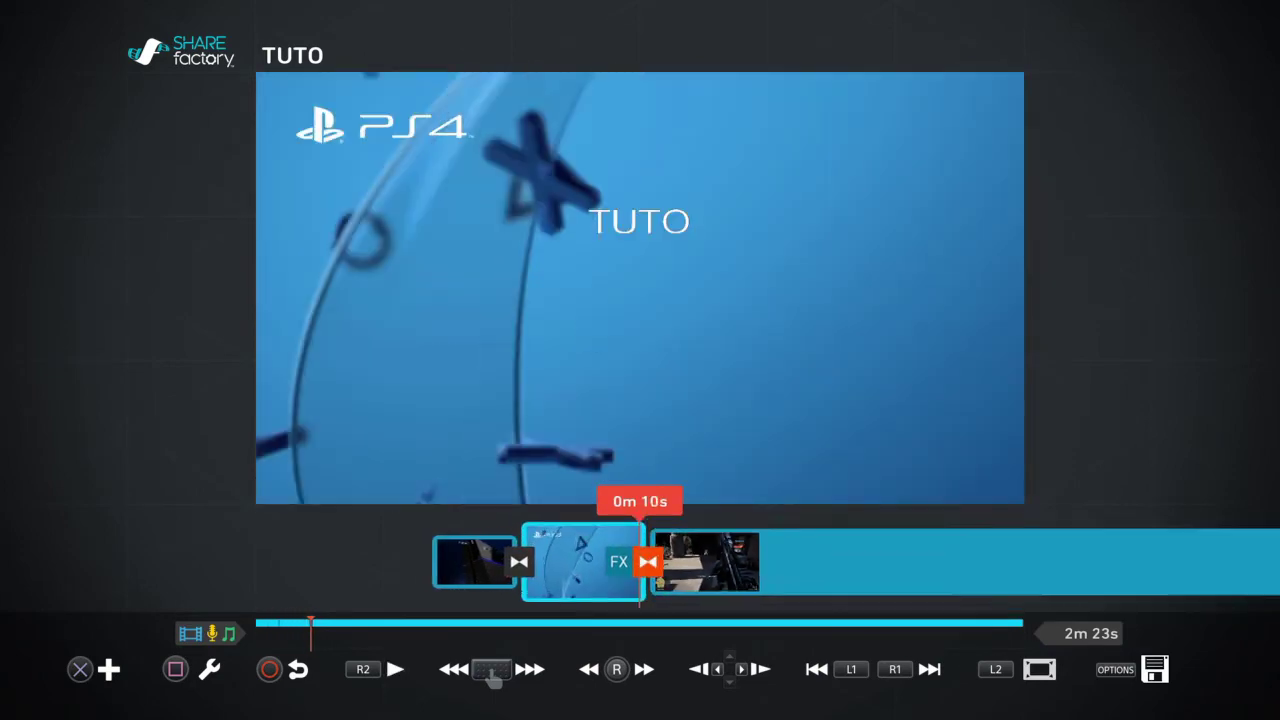
key(Left)
key(Left)
key(Left)
key(Left)
key(Left)
key(Left)
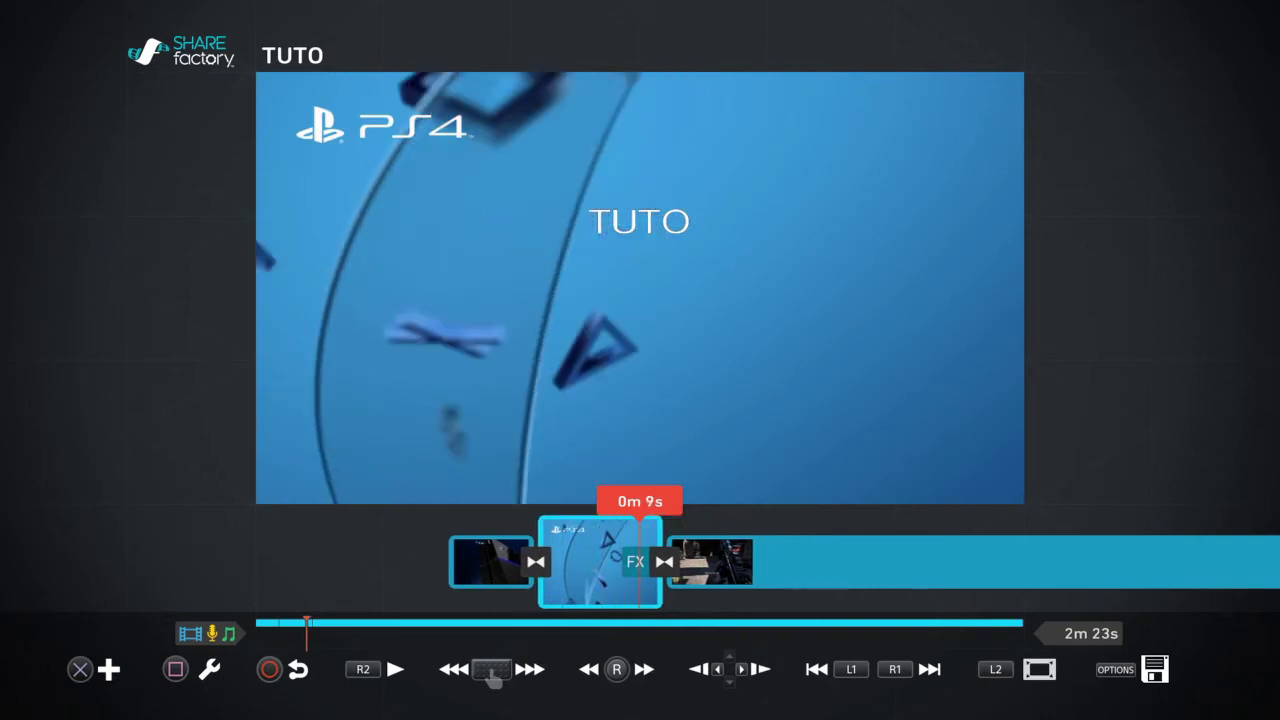
Scrub the preview to 0m 21s in the gameplay clip and open its edit options
key(Left)
key(Left)
key(Left)
key(Left)
key(Left)
key(Right)
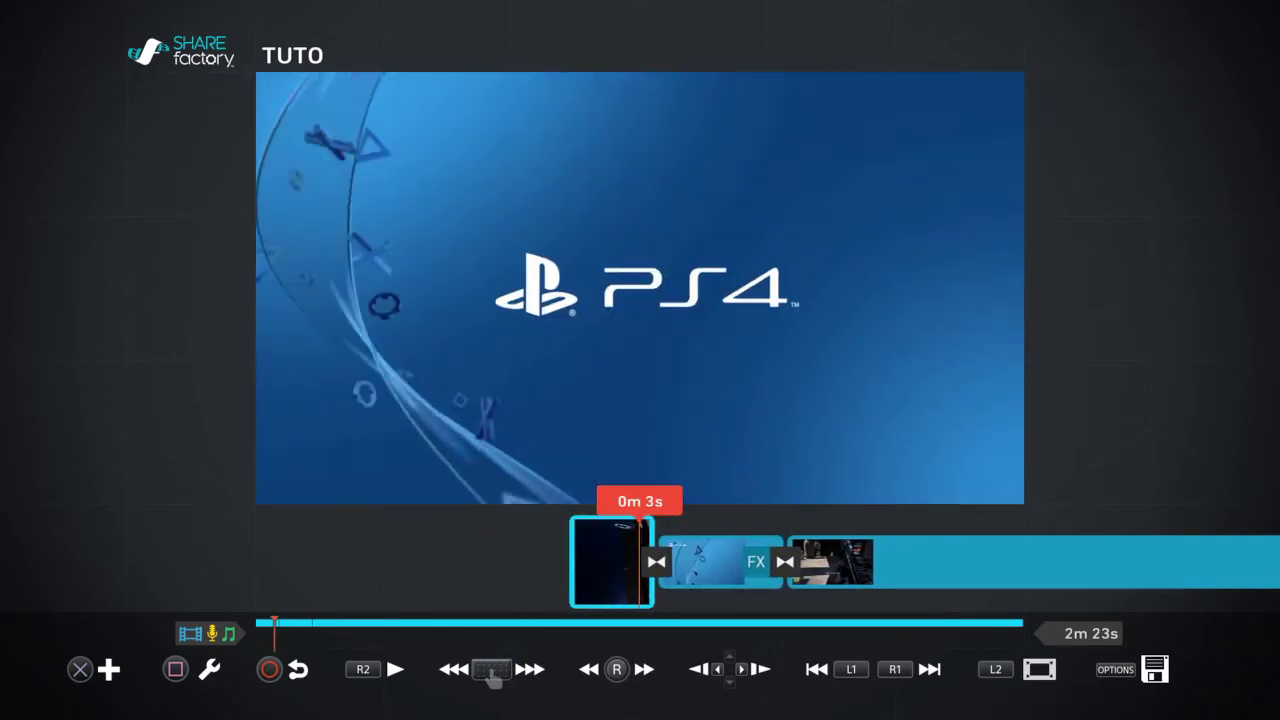
key(Right)
key(Right)
key(Right)
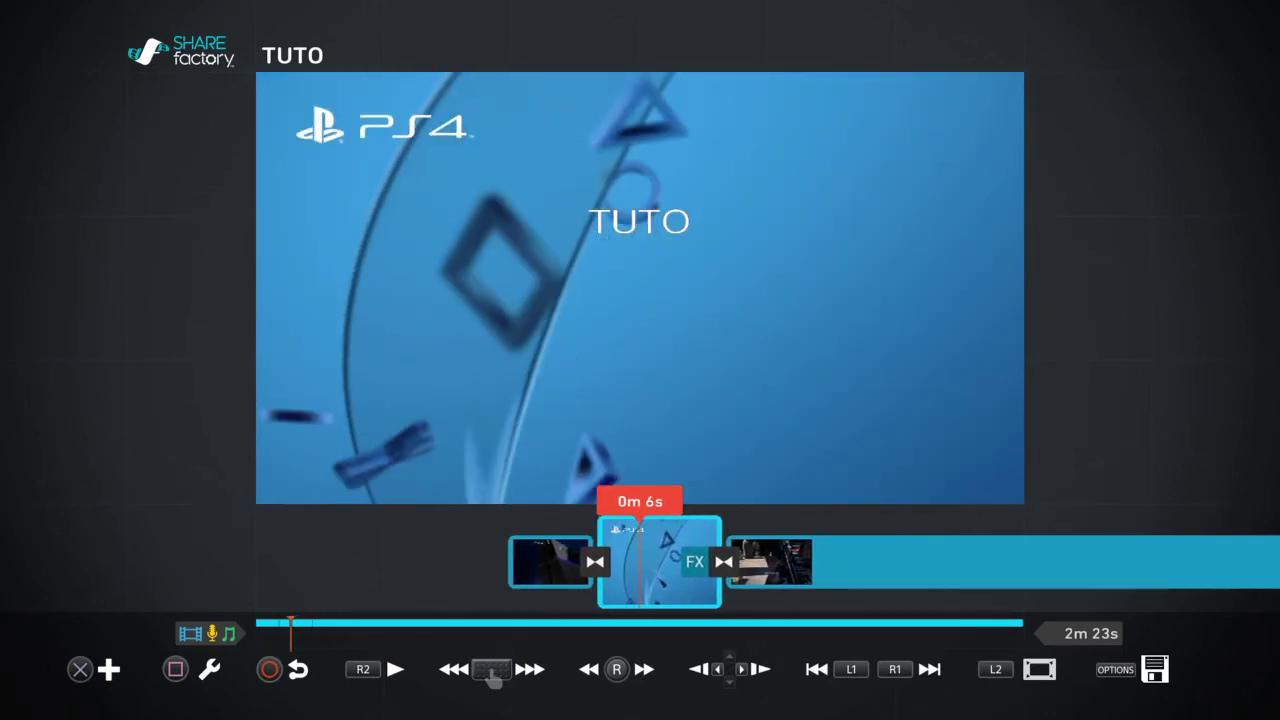
key(Right)
key(Right)
key(Right)
key(space)
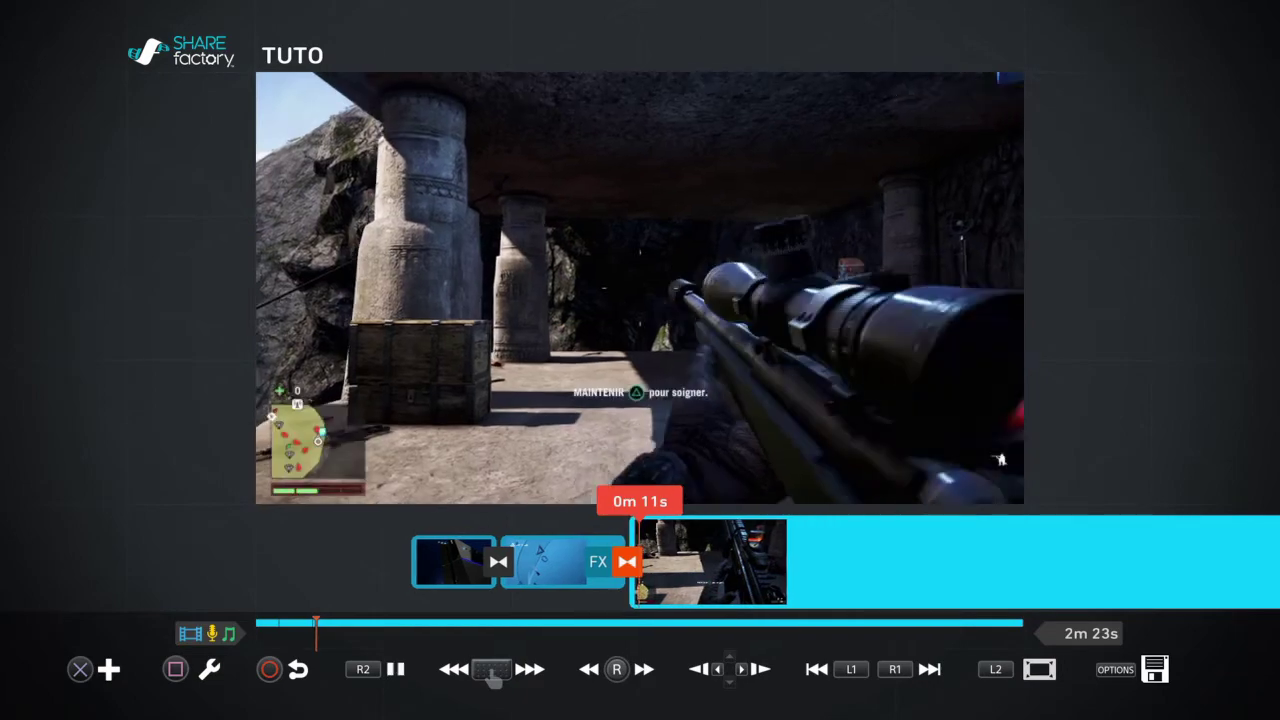
key(Right)
key(Right)
key(Right)
key(Right)
key(Right)
key(Right)
key(Right)
key(Right)
key(Right)
key(Right)
key(Right)
key(Right)
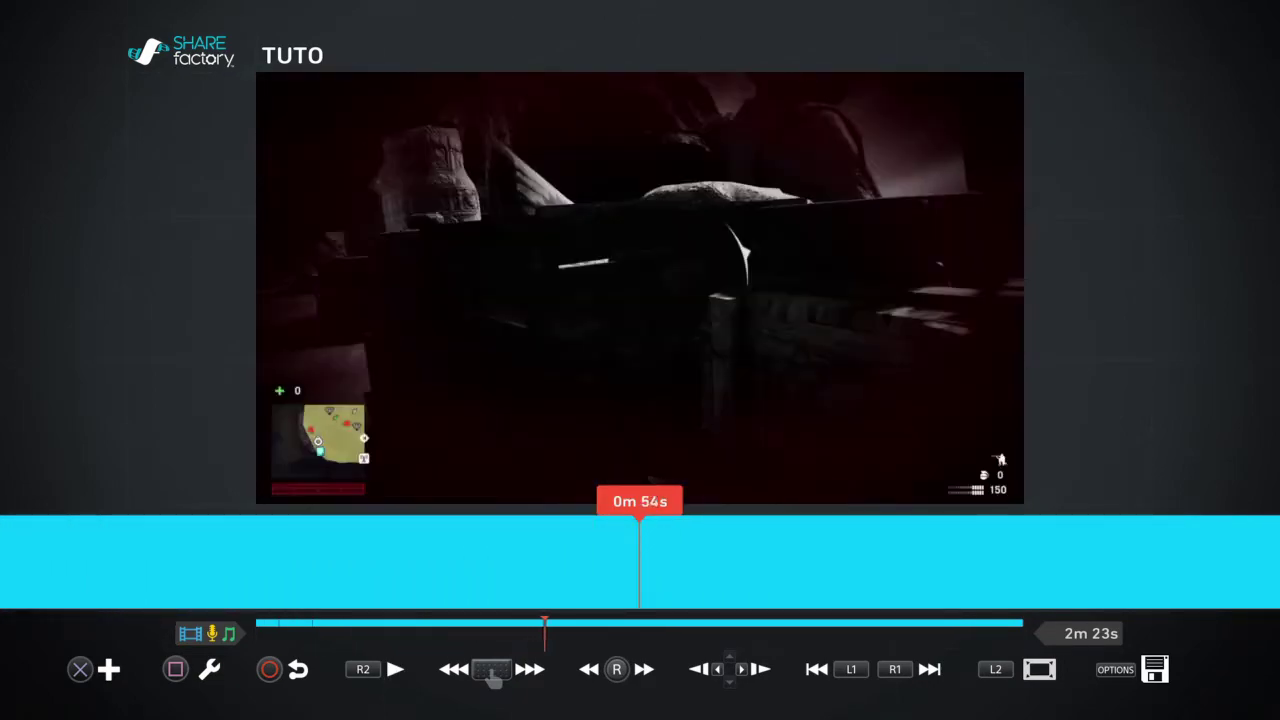
key(Left)
key(Left)
key(Left)
key(Left)
key(Left)
key(Left)
key(Left)
key(Left)
key(Left)
key(Left)
key(Left)
key(Left)
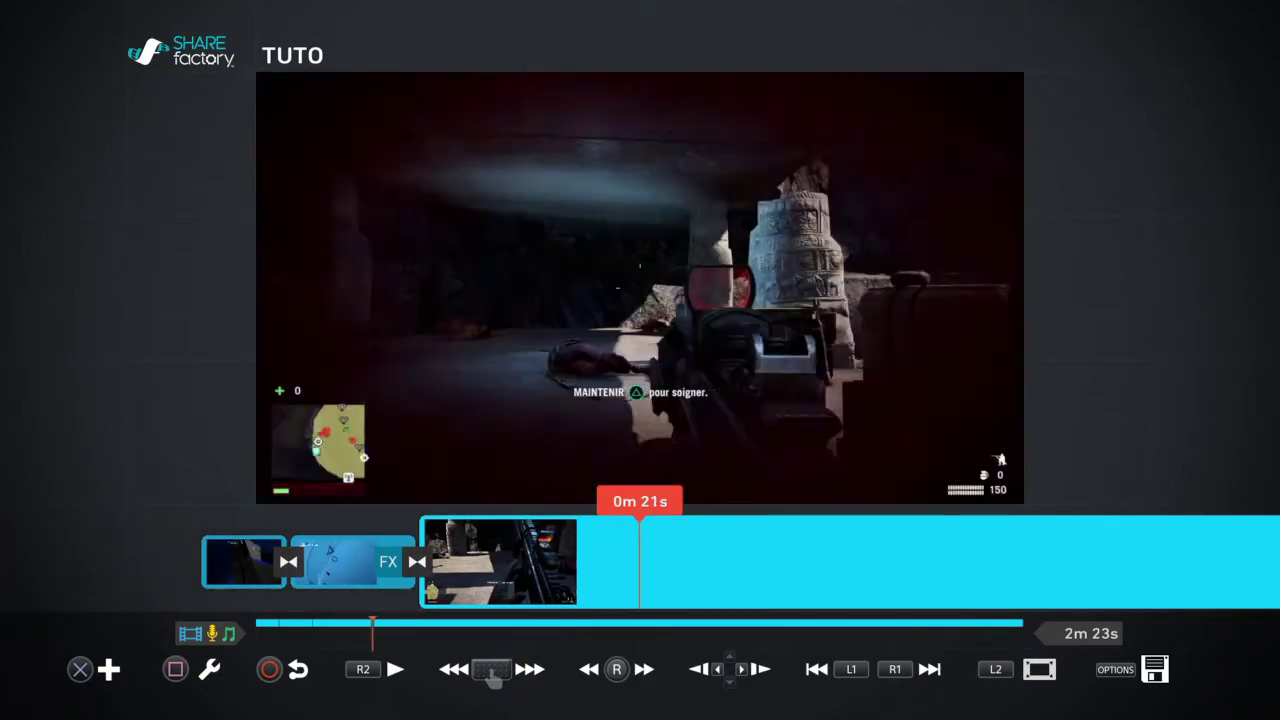
key(Left)
key(Left)
key(Left)
key(Right)
key(Return)
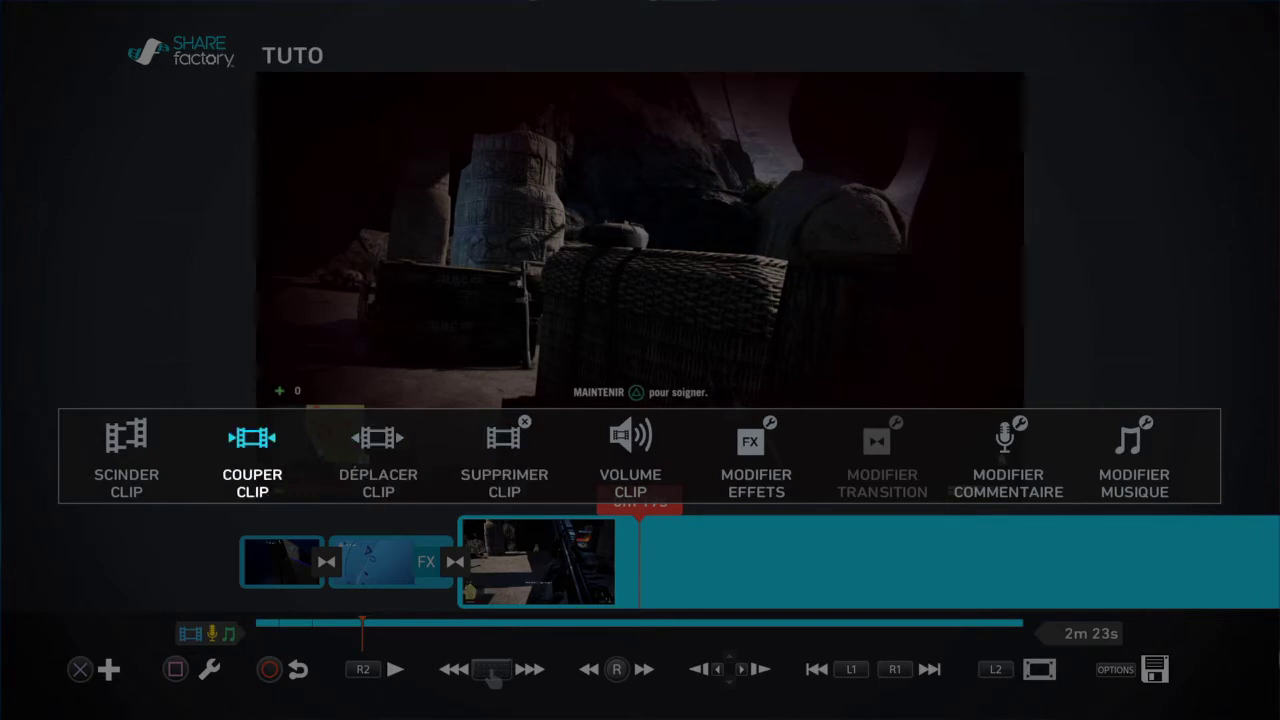
Trim the Far Cry 4 clip to its final seconds (about 1m 39s–1m 47s) and confirm
key(Return)
key(Left)
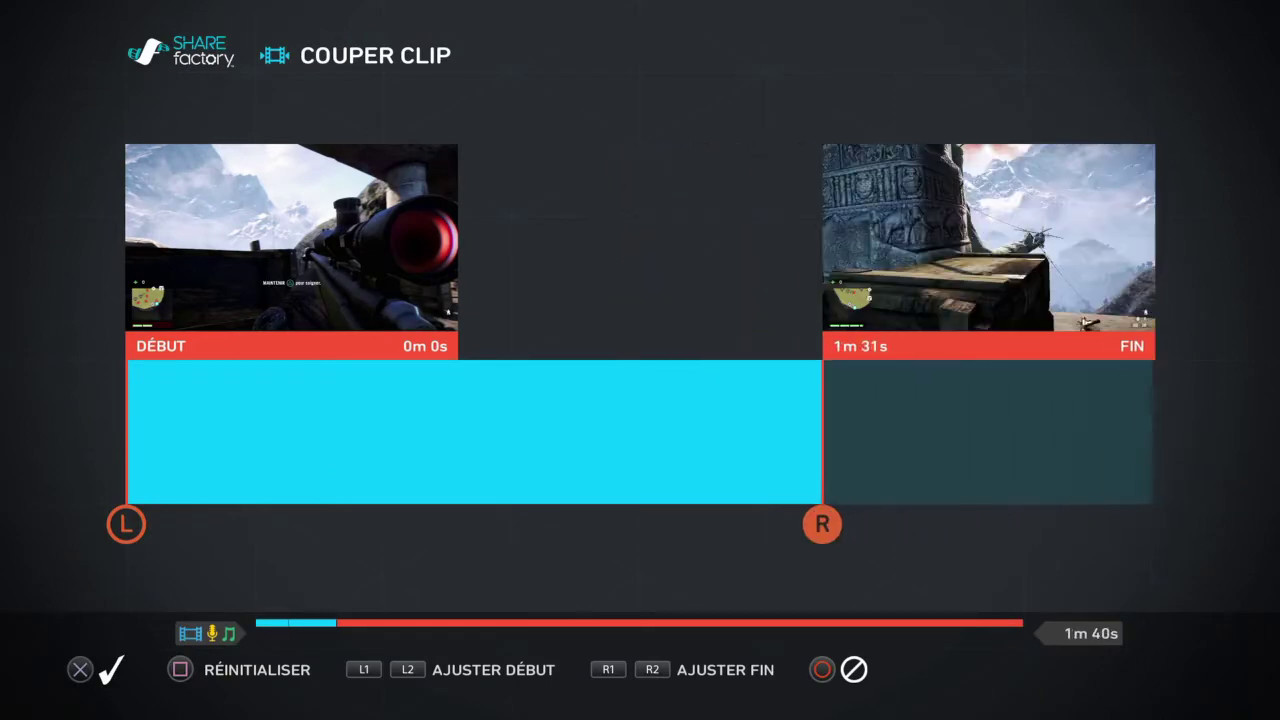
key(Right)
key(Right)
key(Right)
key(Tab)
key(Left)
key(Right)
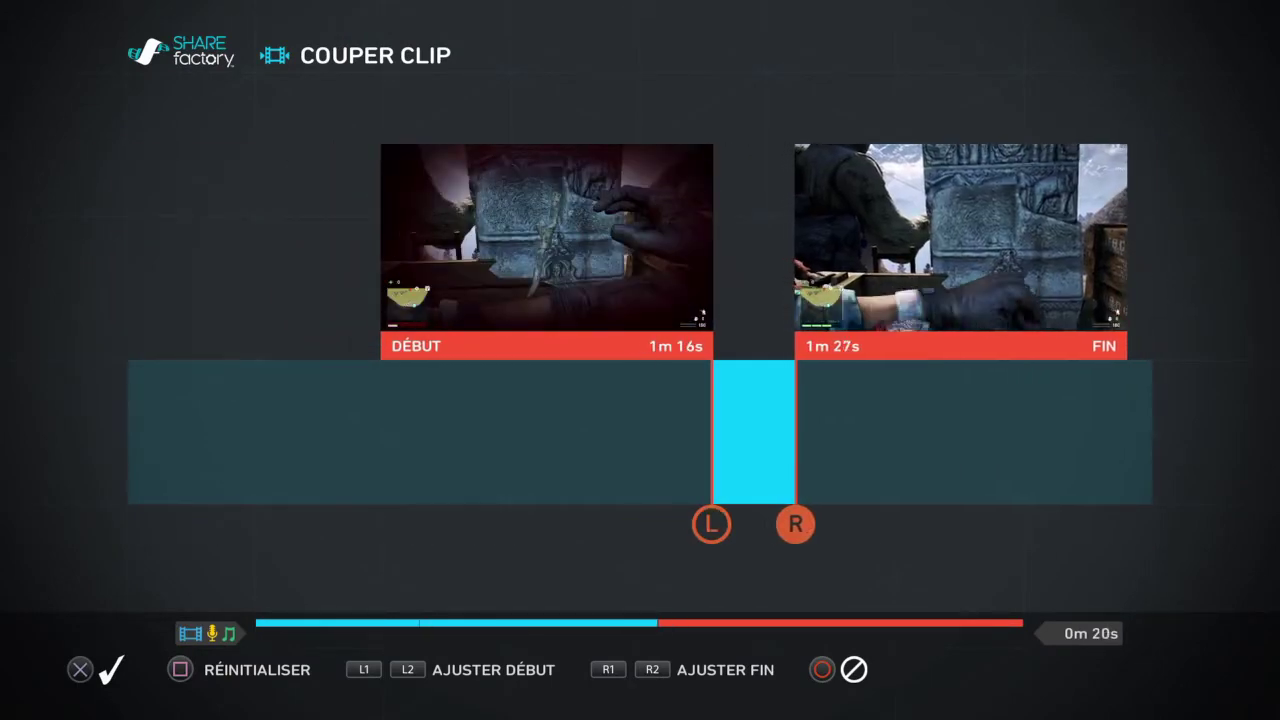
key(Right)
key(Right)
key(Right)
key(Right)
key(Right)
key(Right)
key(Right)
key(Right)
key(Right)
key(Right)
key(Right)
key(Right)
key(Right)
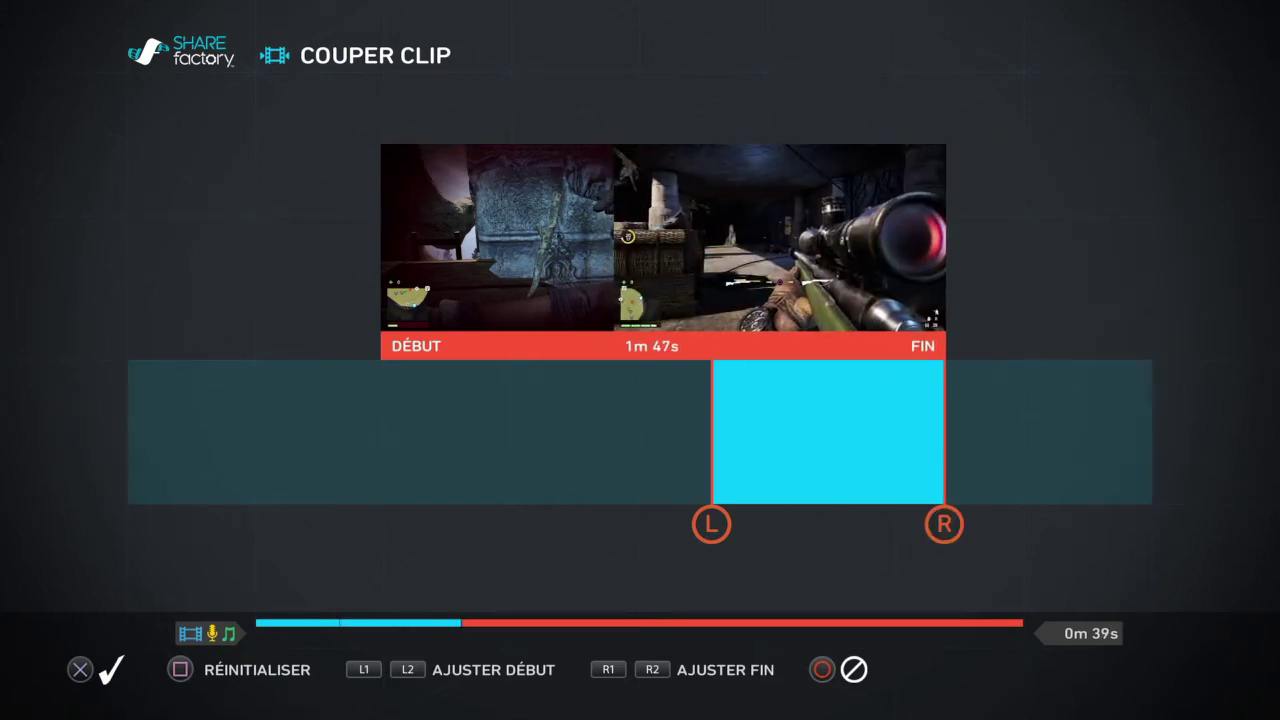
key(Right)
key(Right)
key(Right)
key(Right)
key(Right)
key(Right)
key(Right)
key(Right)
key(Right)
key(Right)
key(Right)
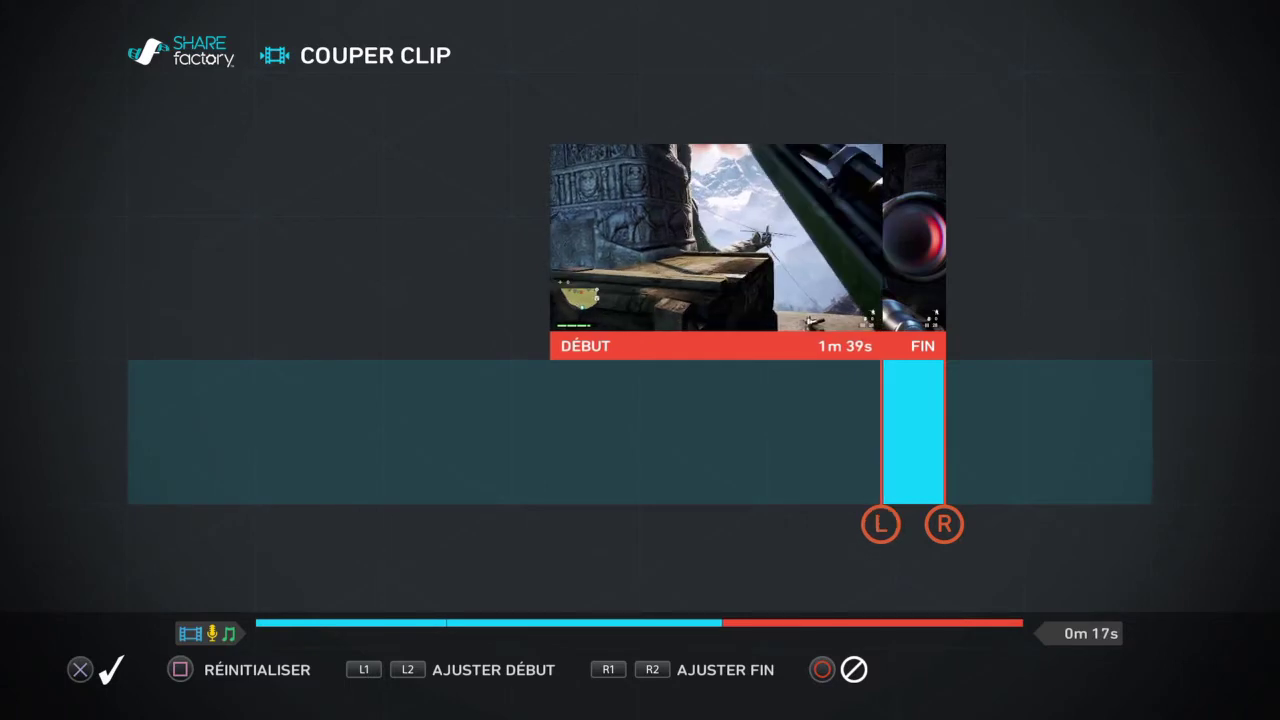
key(Right)
key(Right)
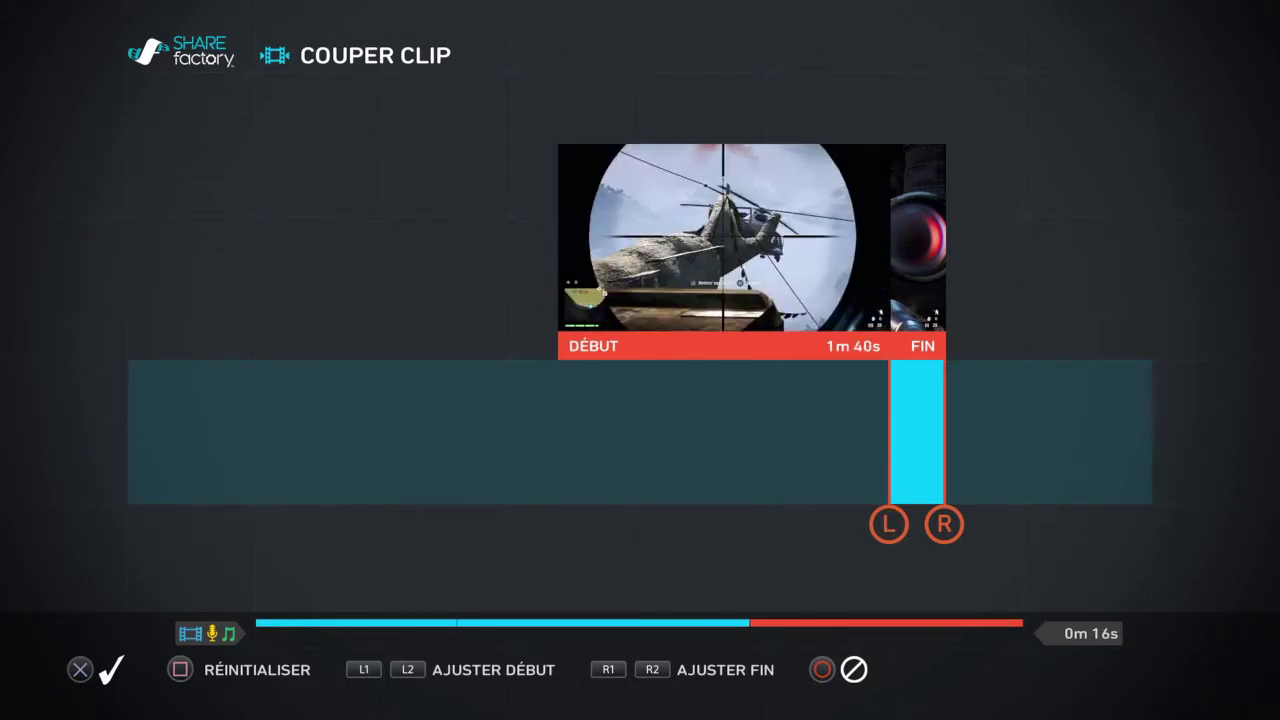
key(Left)
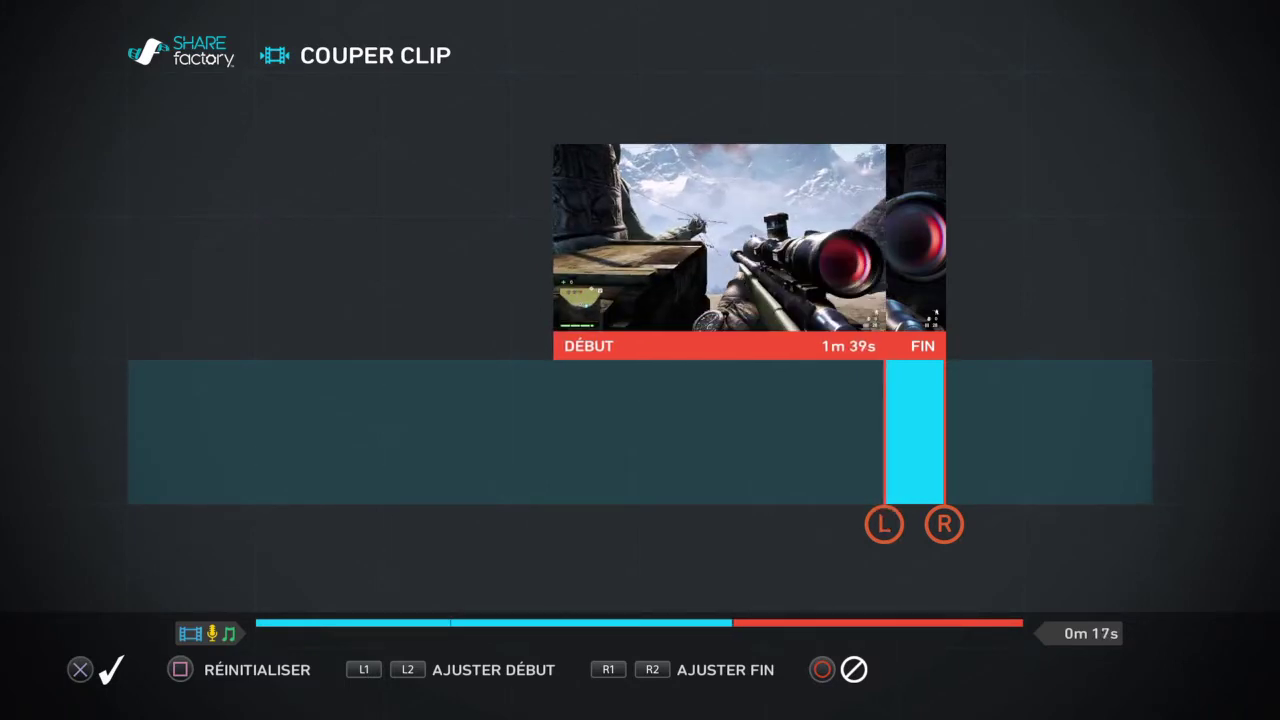
key(Return)
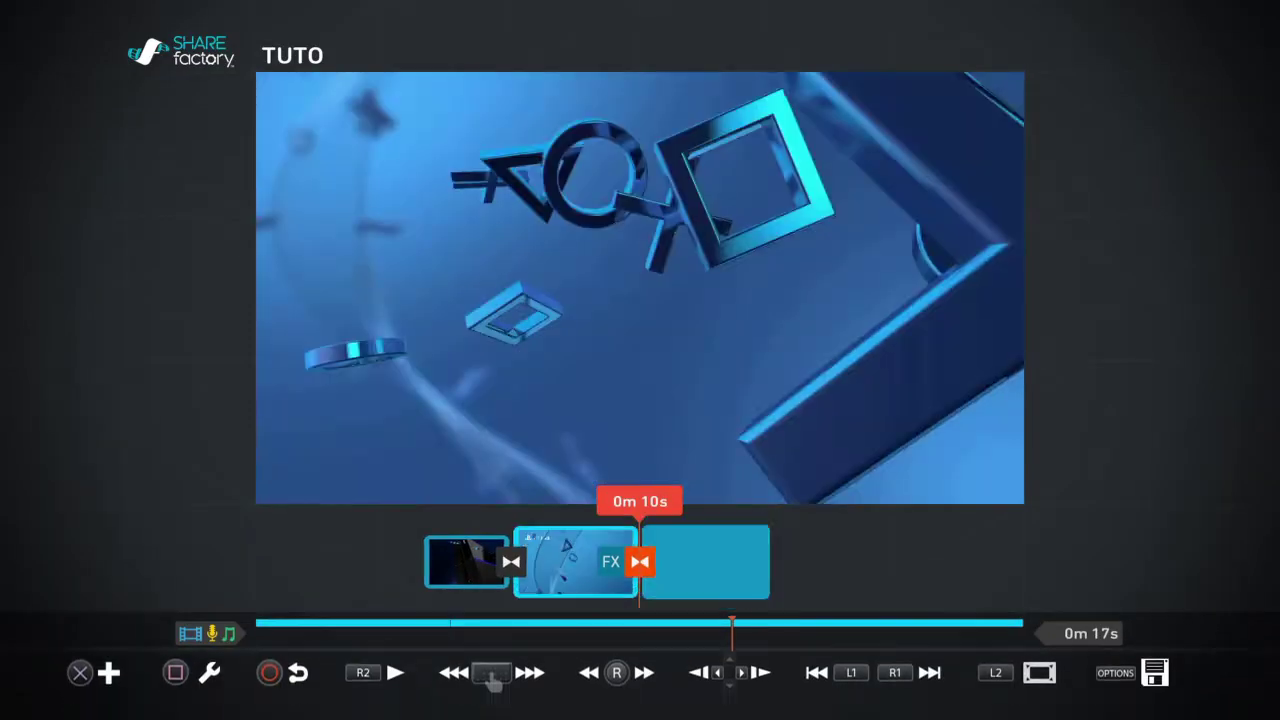
Play the 0m 17s TUTO project, rewind to 0m 0s, and open the intro clip's edit options
key(space)
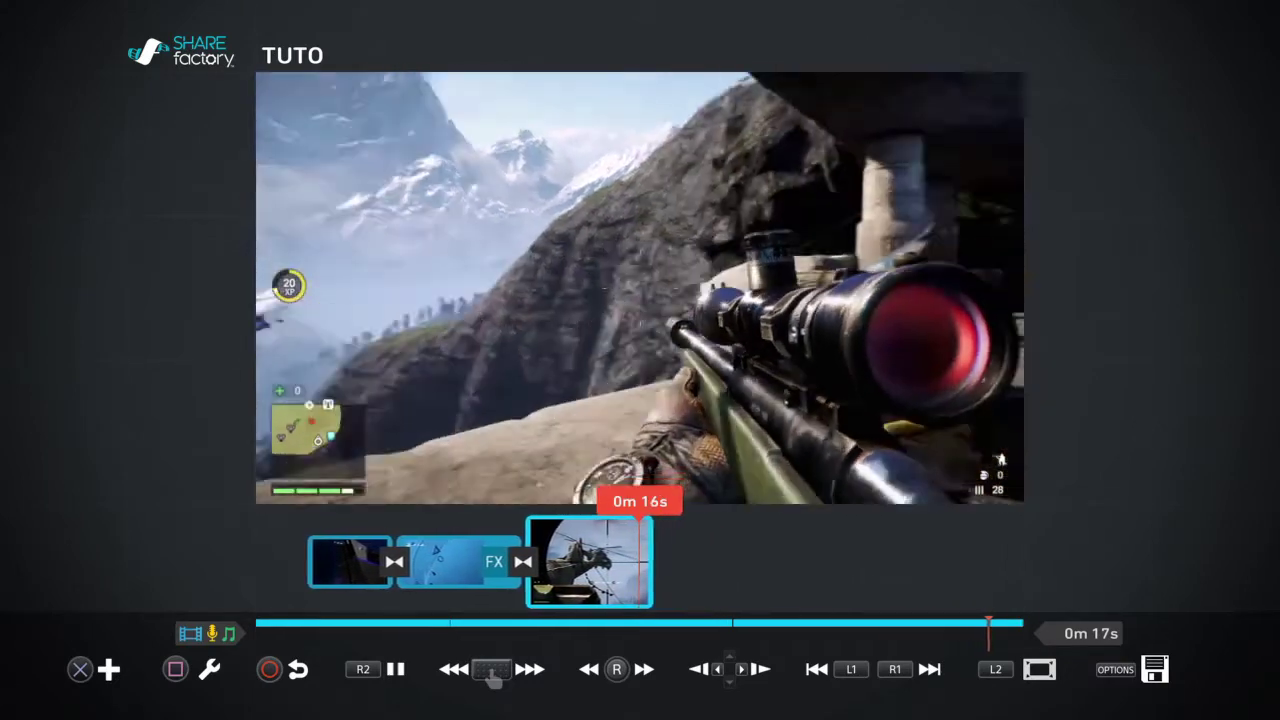
key(Left)
key(Left)
key(Right)
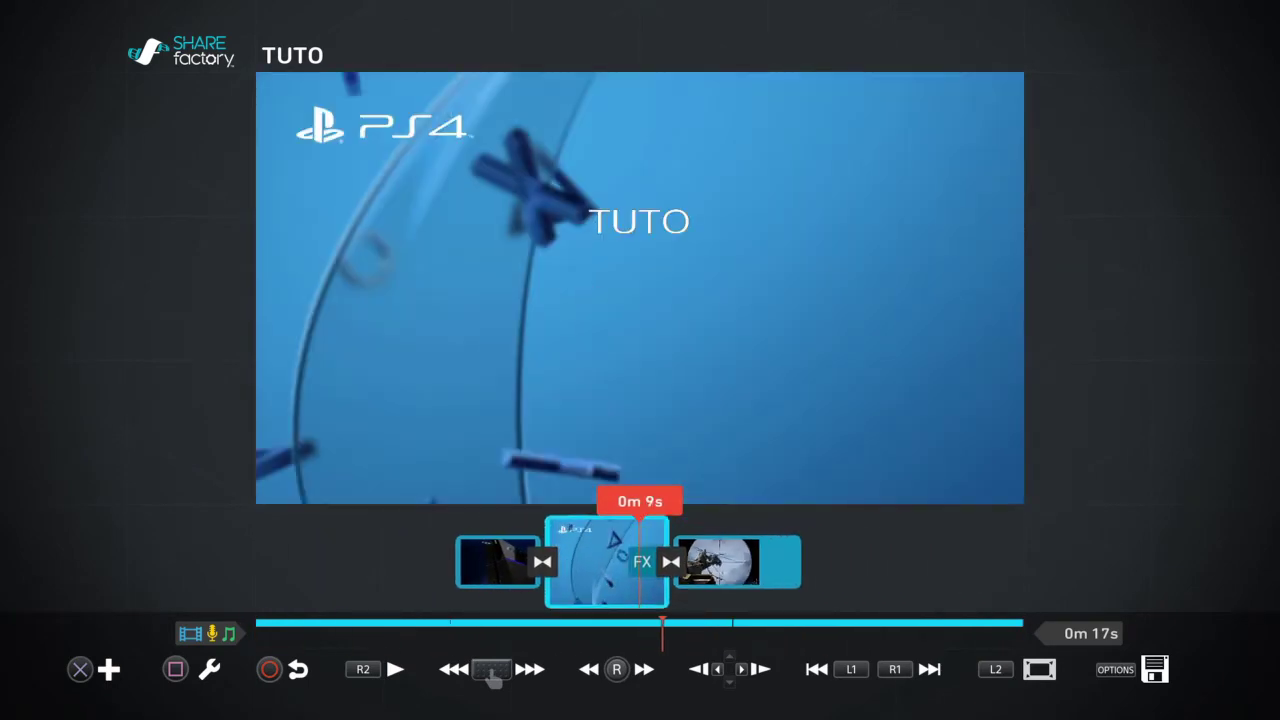
key(Left)
key(Left)
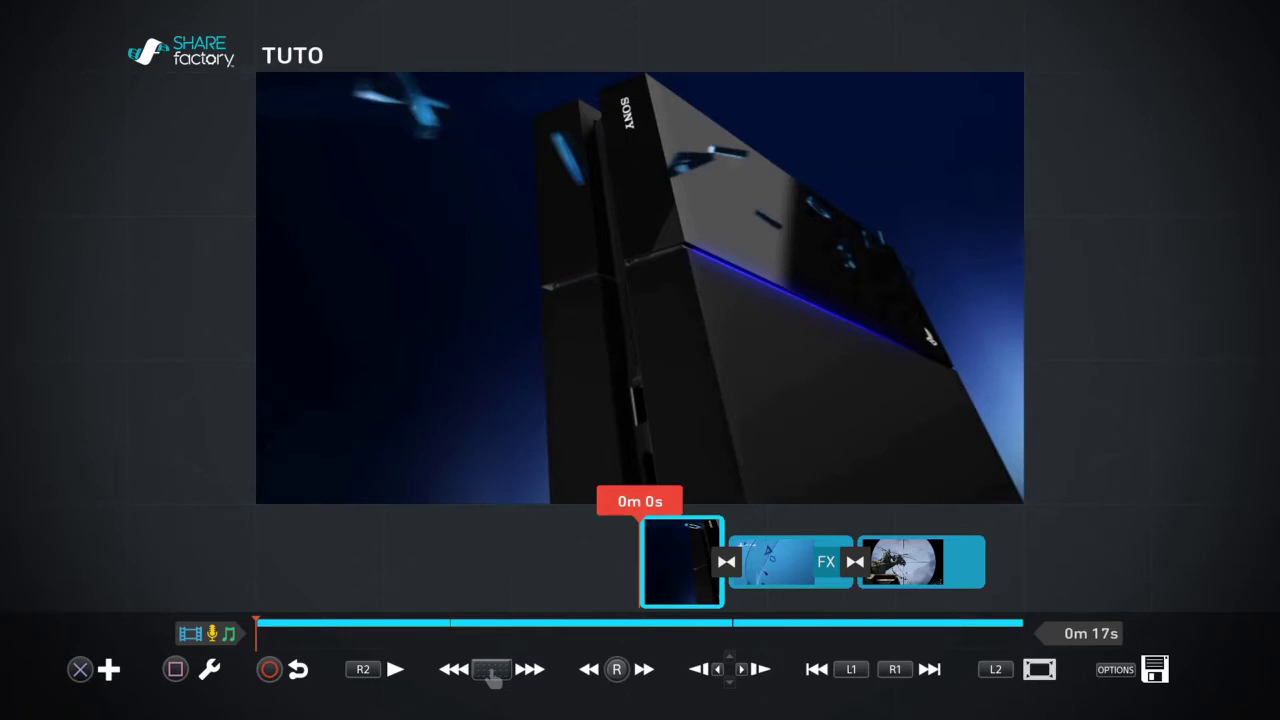
key(Return)
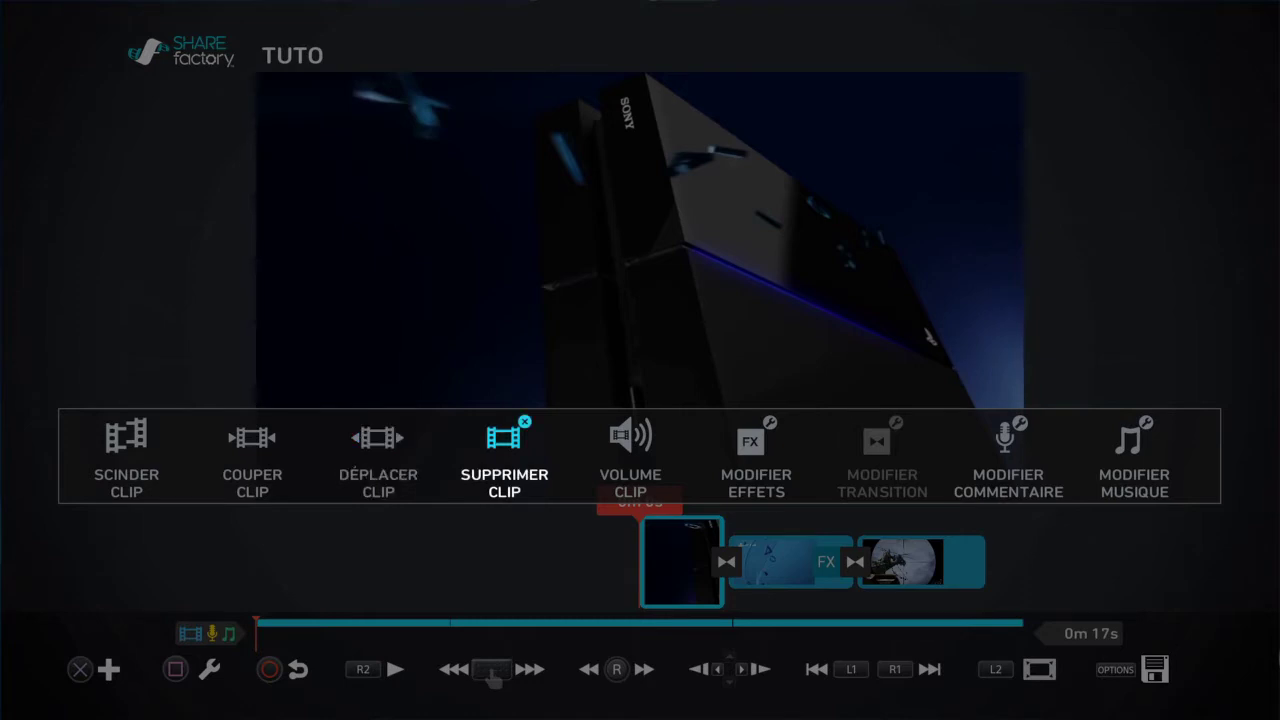
Look over the clip editing options, including commentary and music, then close them
key(Right)
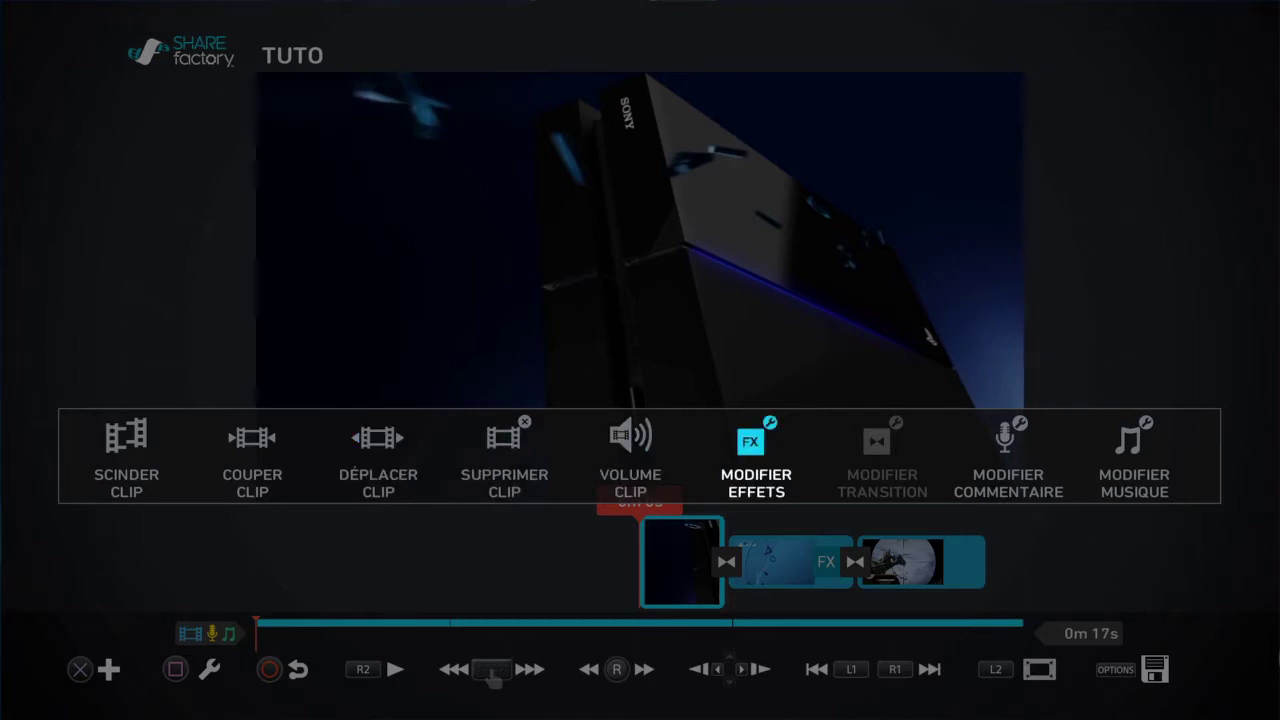
key(Right)
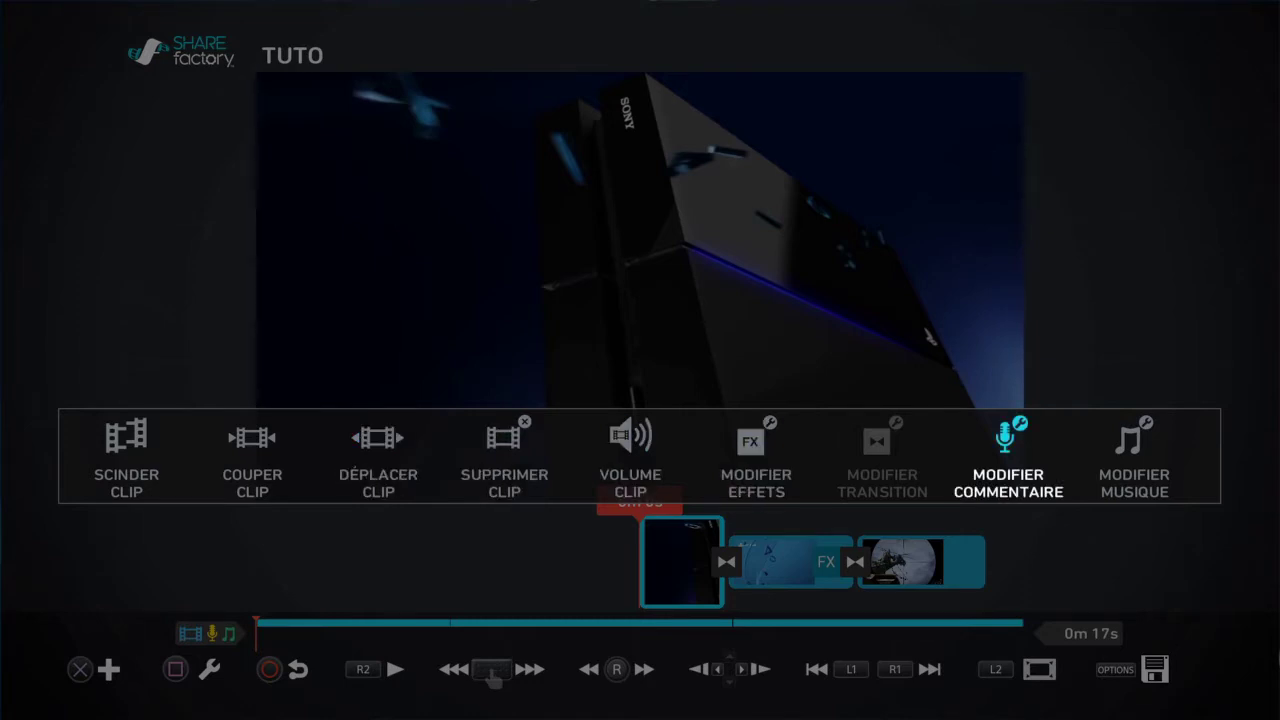
key(Right)
key(Left)
key(Right)
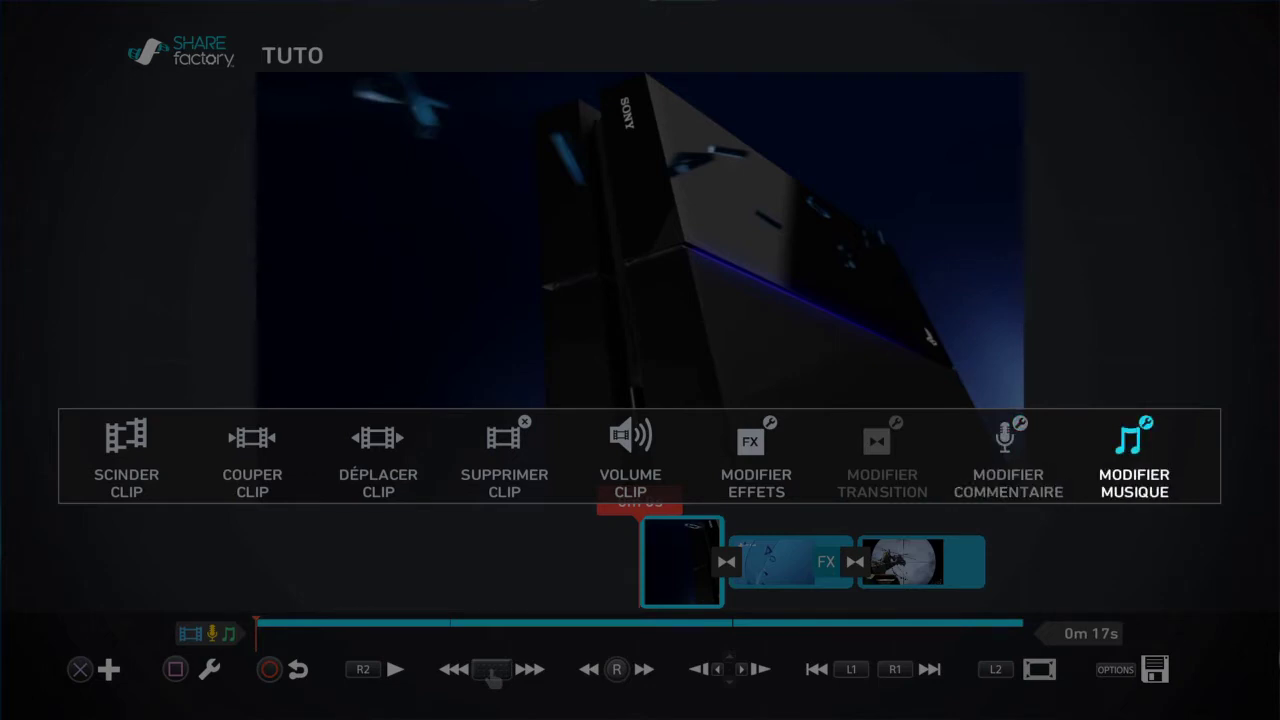
key(Left)
key(Escape)
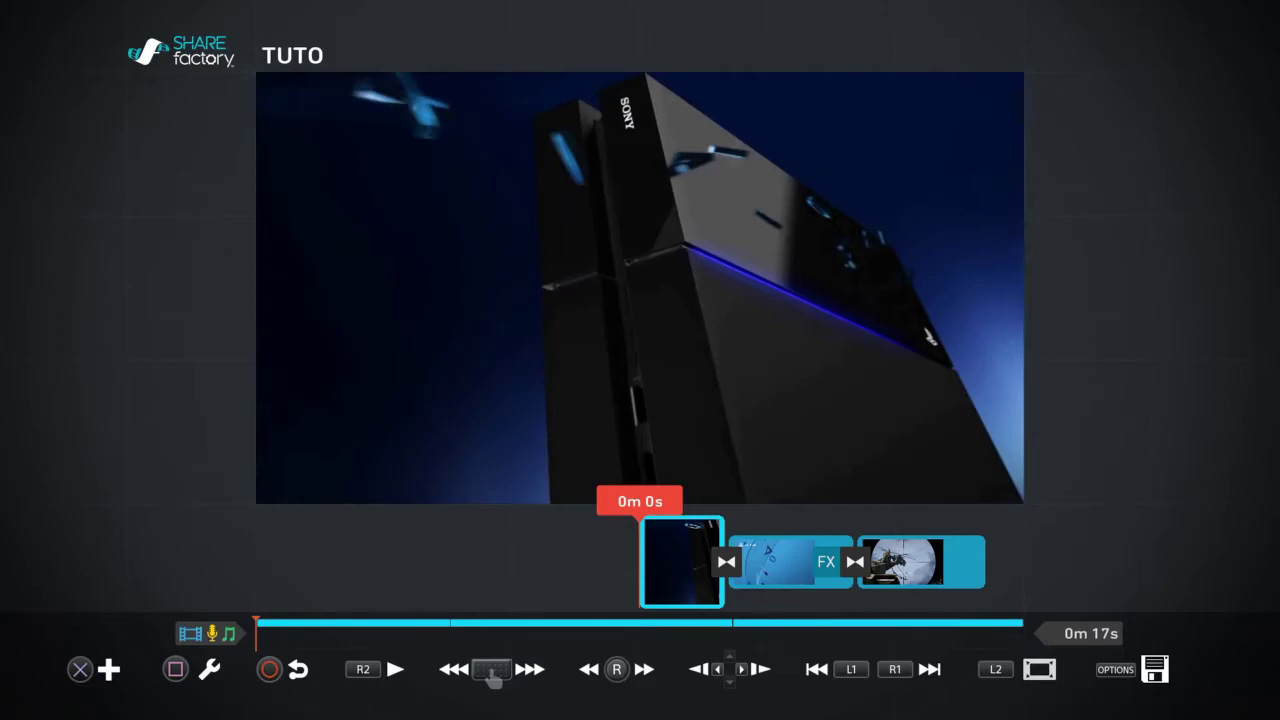
Review the add menu's options without adding anything
key(Return)
key(Right)
key(Right)
key(Left)
key(Right)
key(Right)
key(Left)
key(Left)
key(Left)
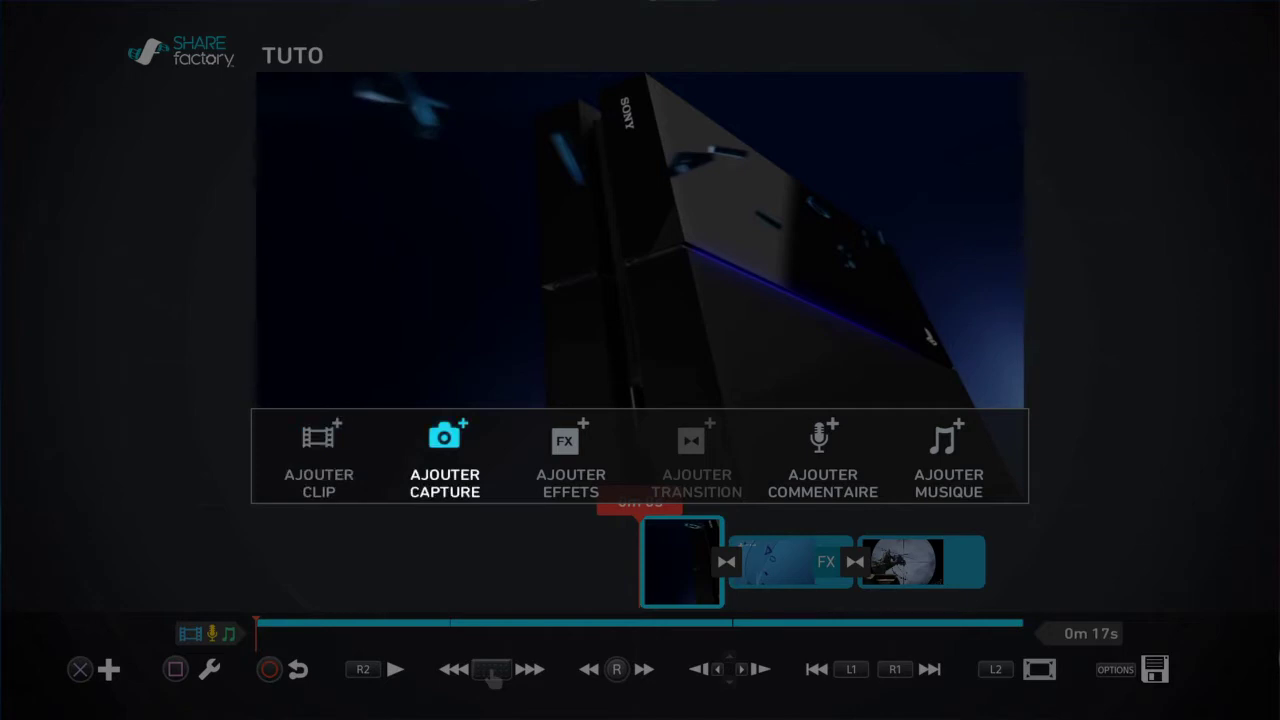
key(Right)
key(Right)
key(Right)
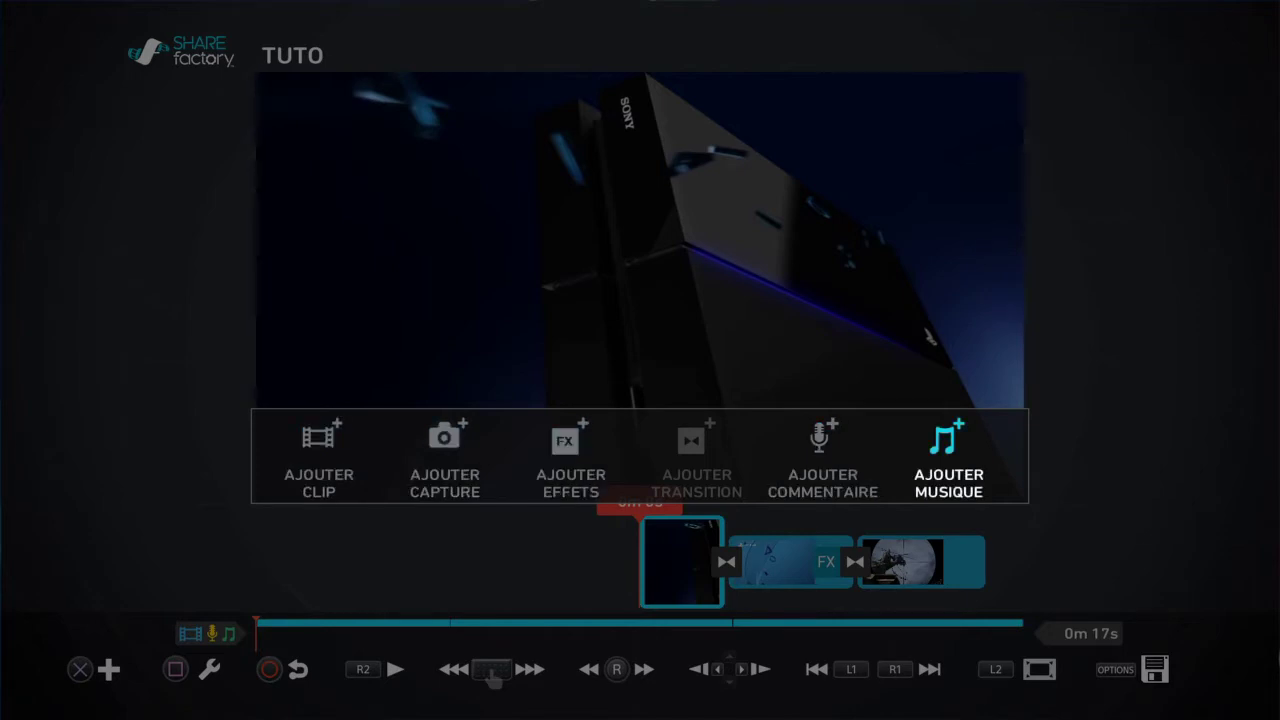
key(Escape)
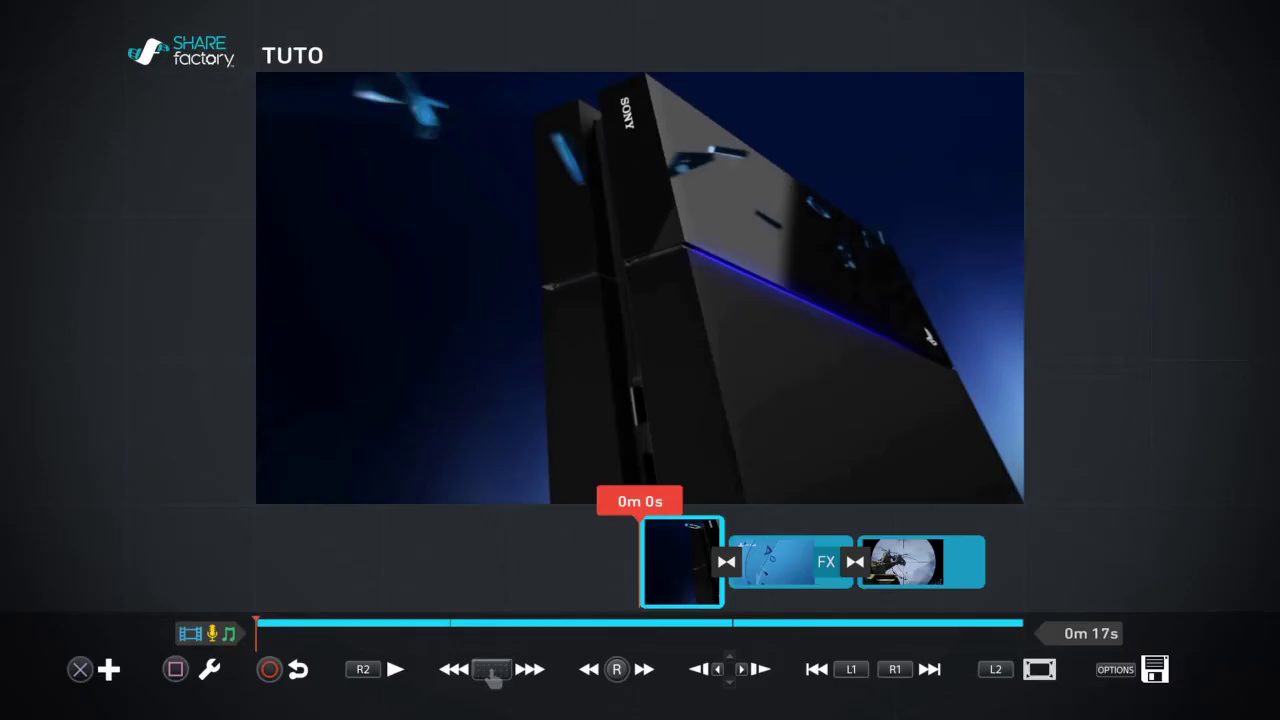
key(Return)
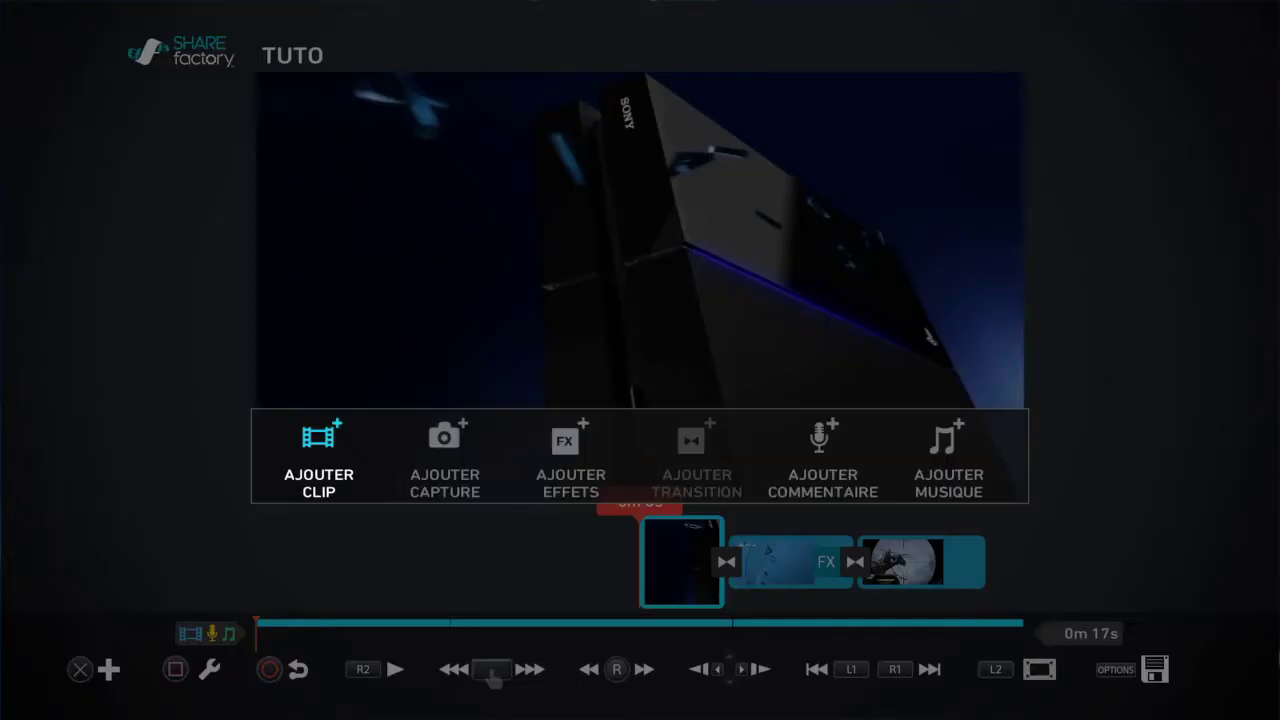
key(Escape)
Step through the first clips and transitions on the timeline
key(Right)
key(Right)
key(Left)
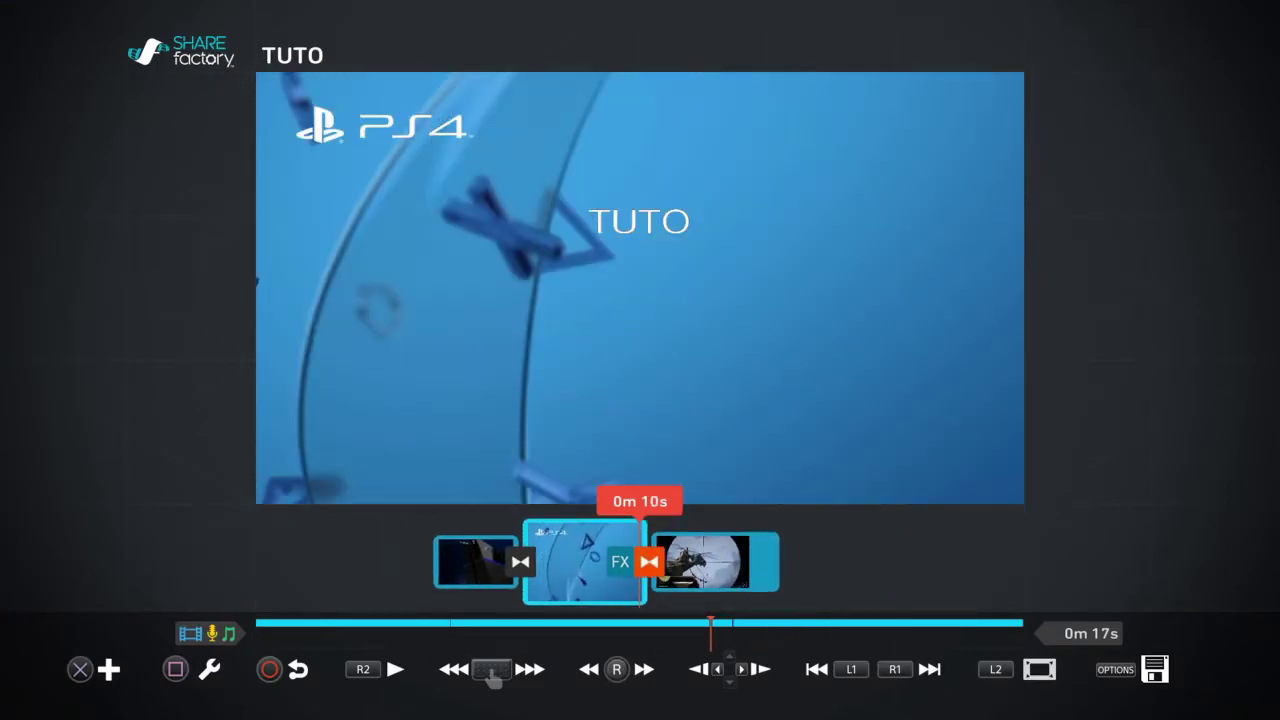
key(Left)
key(Right)
key(Right)
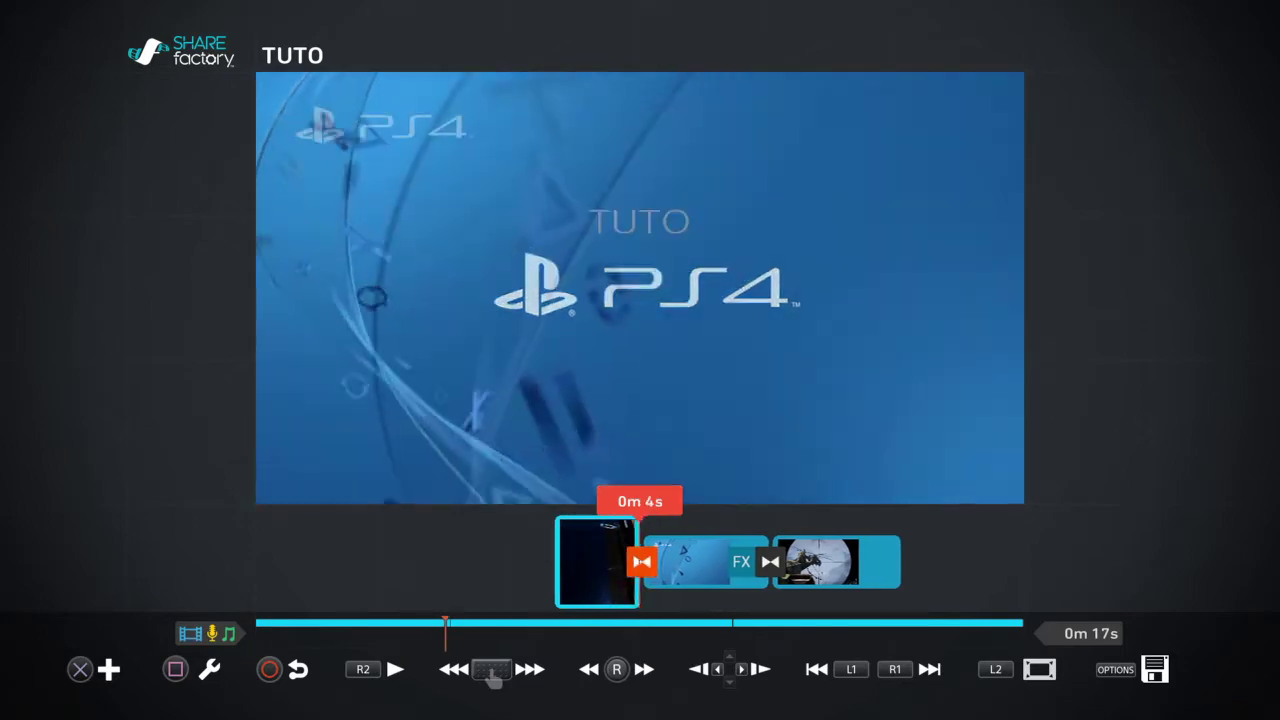
key(Left)
key(Right)
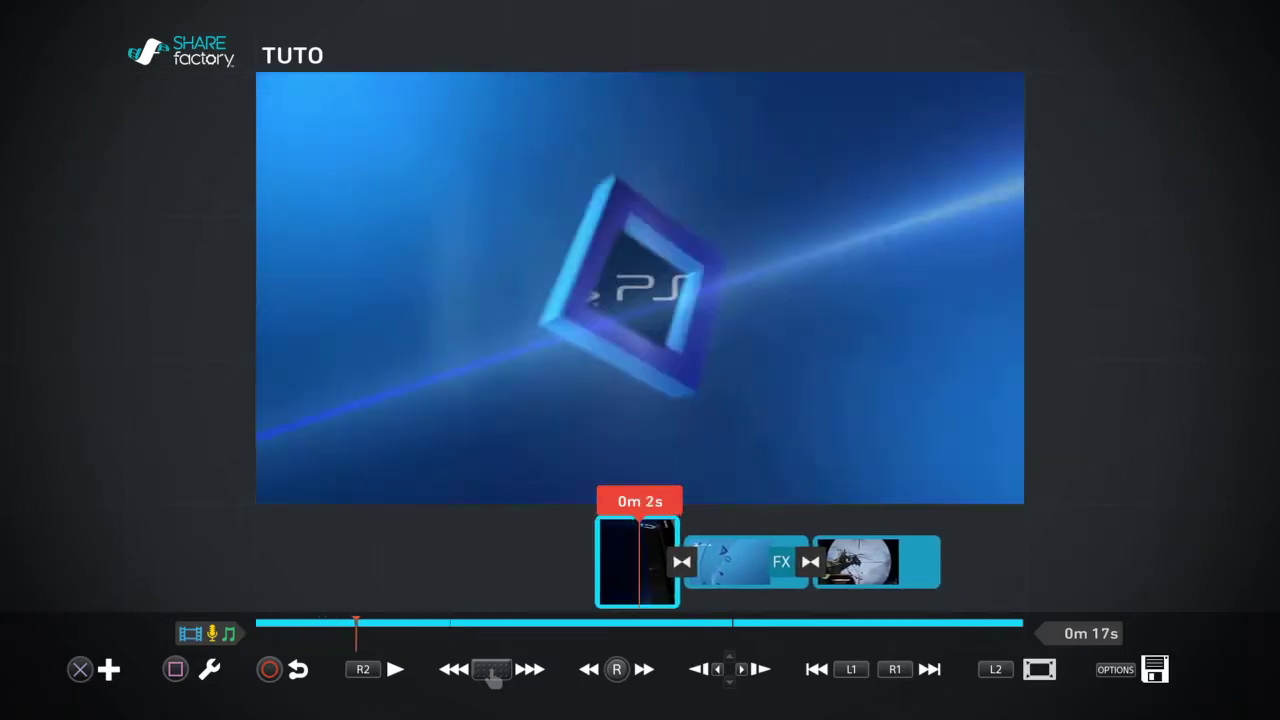
Move between the second clip, the clip 2–3 transition and the third clip, then open the add menu
key(Right)
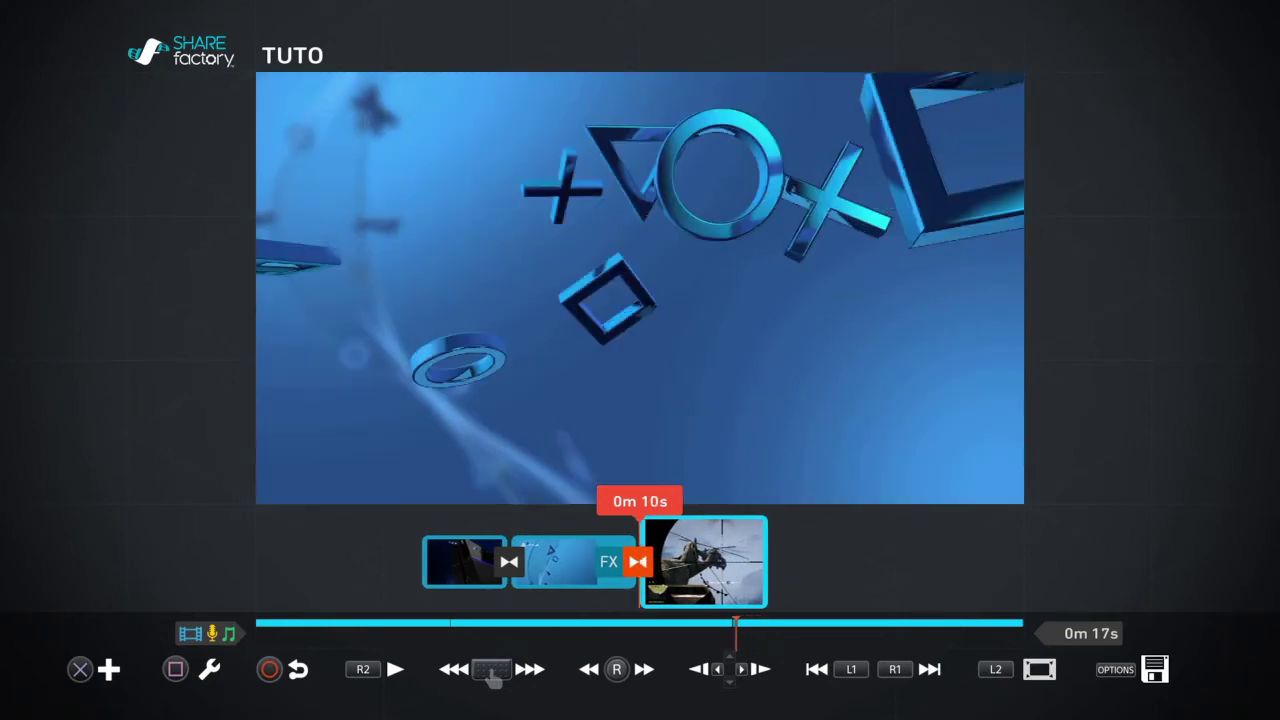
key(Right)
key(Left)
key(Right)
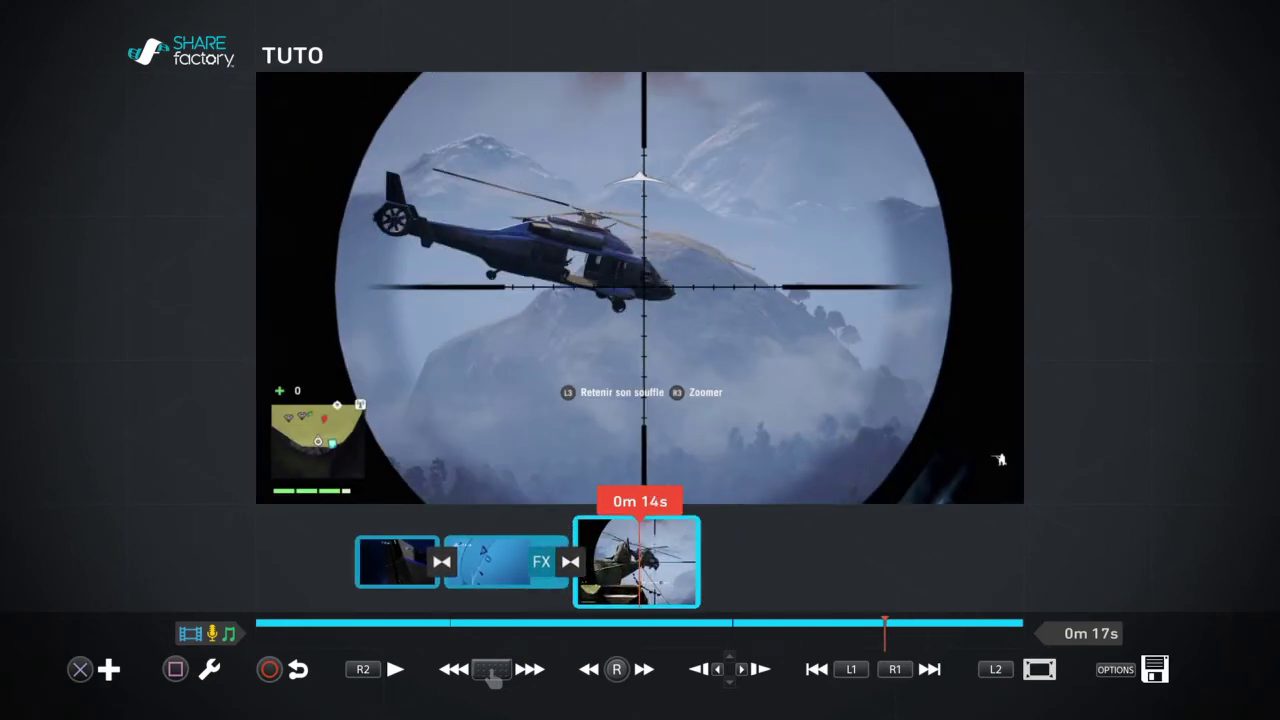
key(Left)
key(Left)
key(Left)
key(Left)
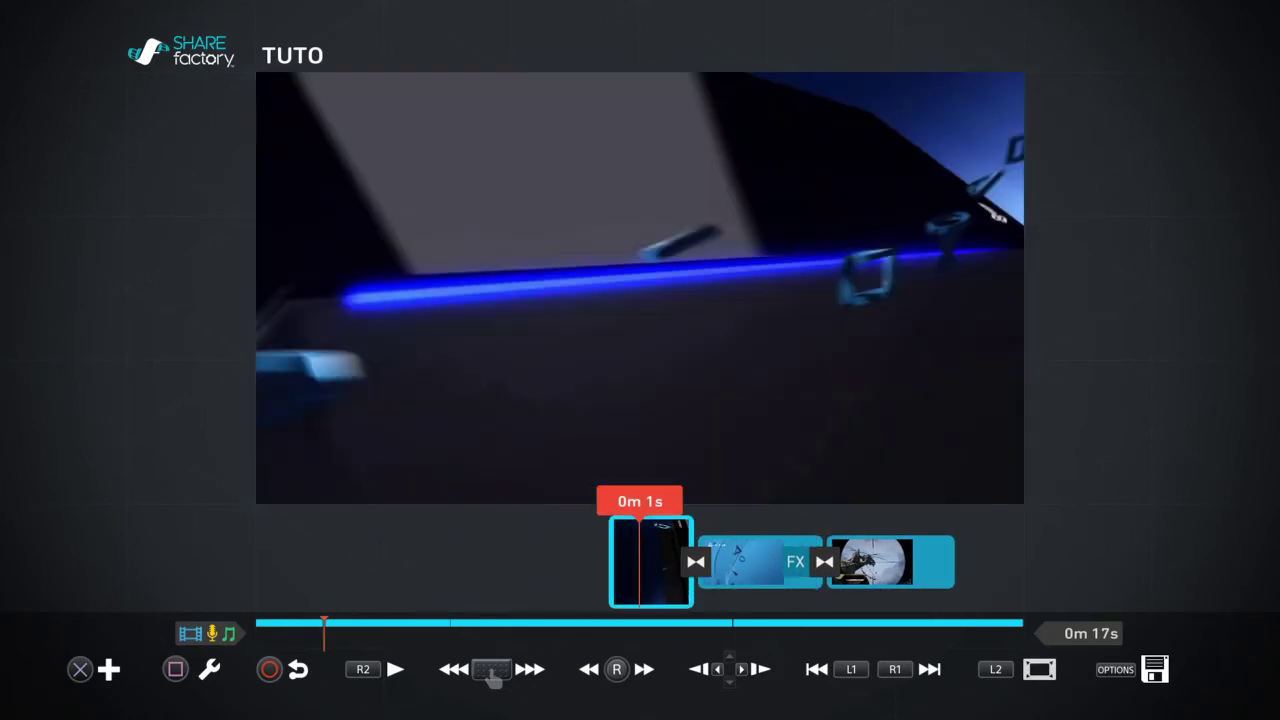
key(Right)
key(Right)
key(Right)
key(Right)
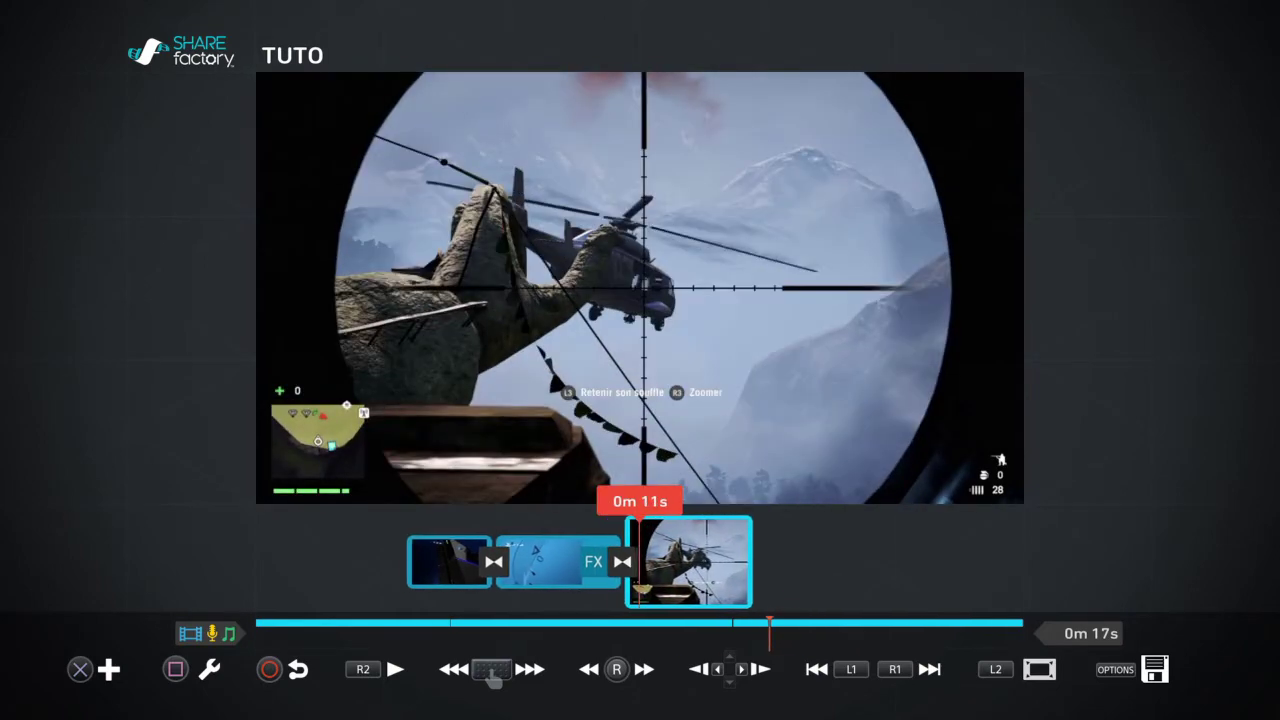
key(Left)
key(Right)
key(Left)
key(Return)
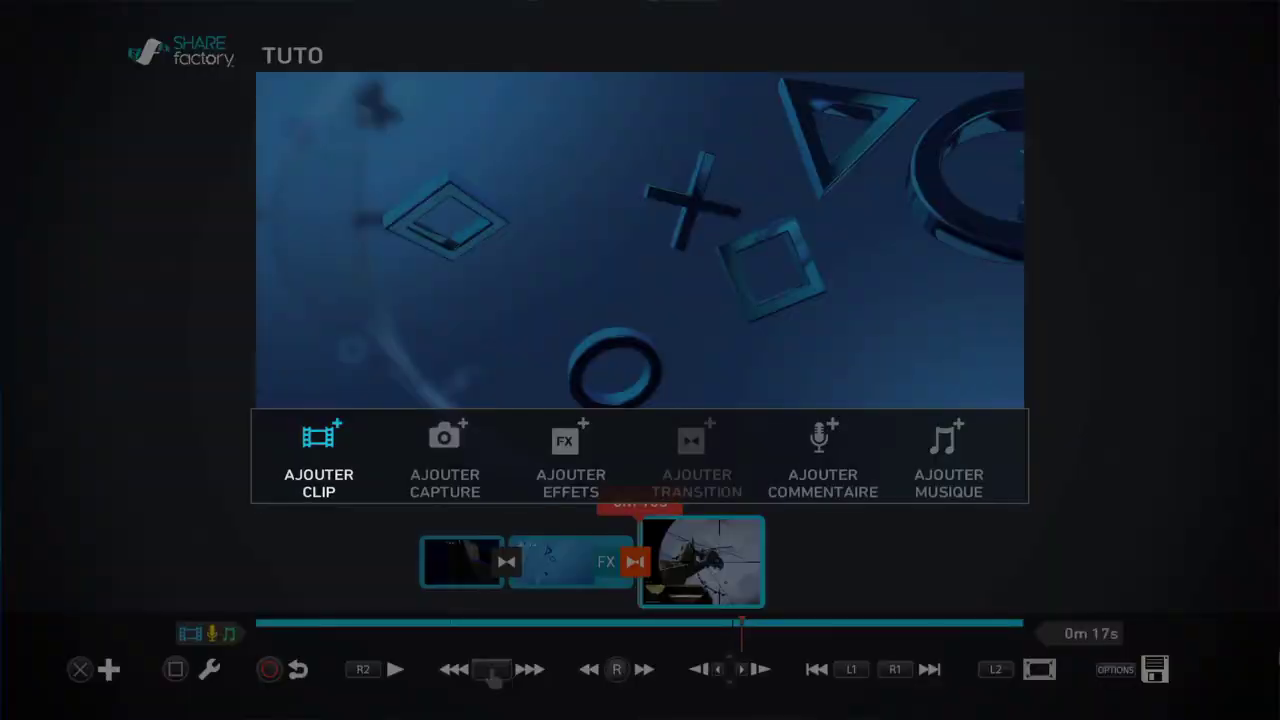
Add the One More Minute music track to the TUTO project
key(Return)
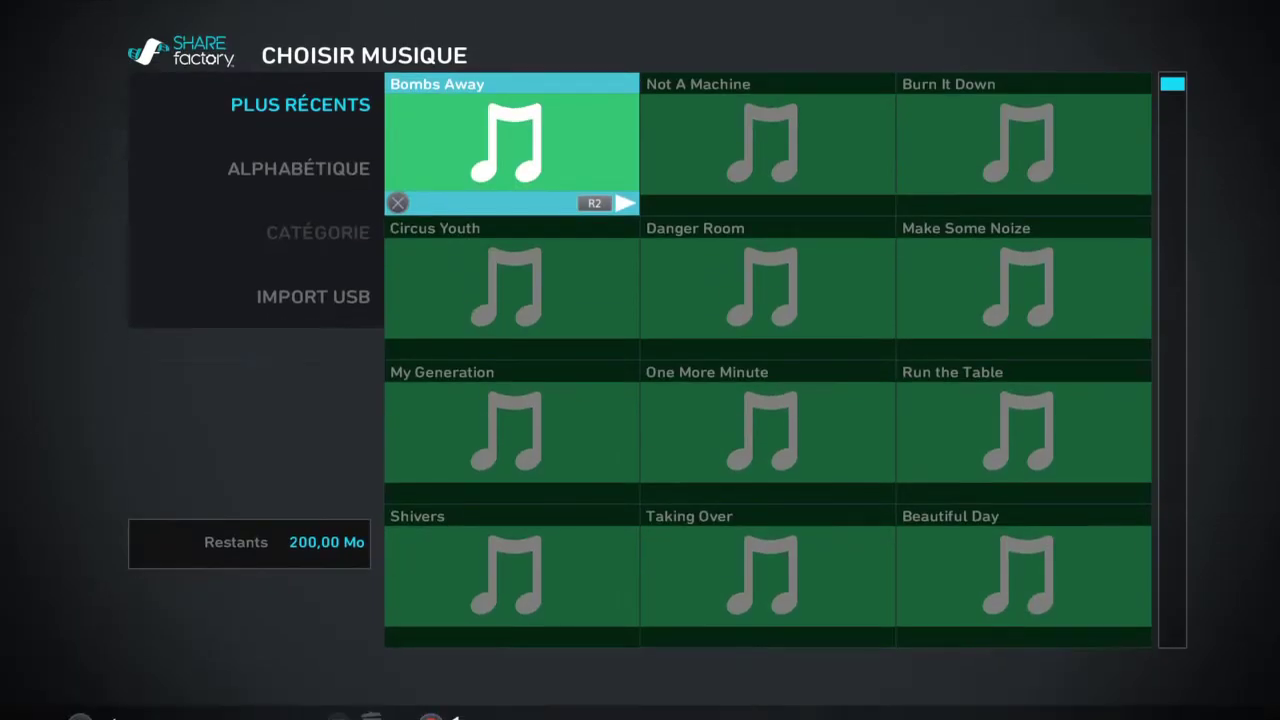
key(Down)
key(Down)
key(Right)
key(Return)
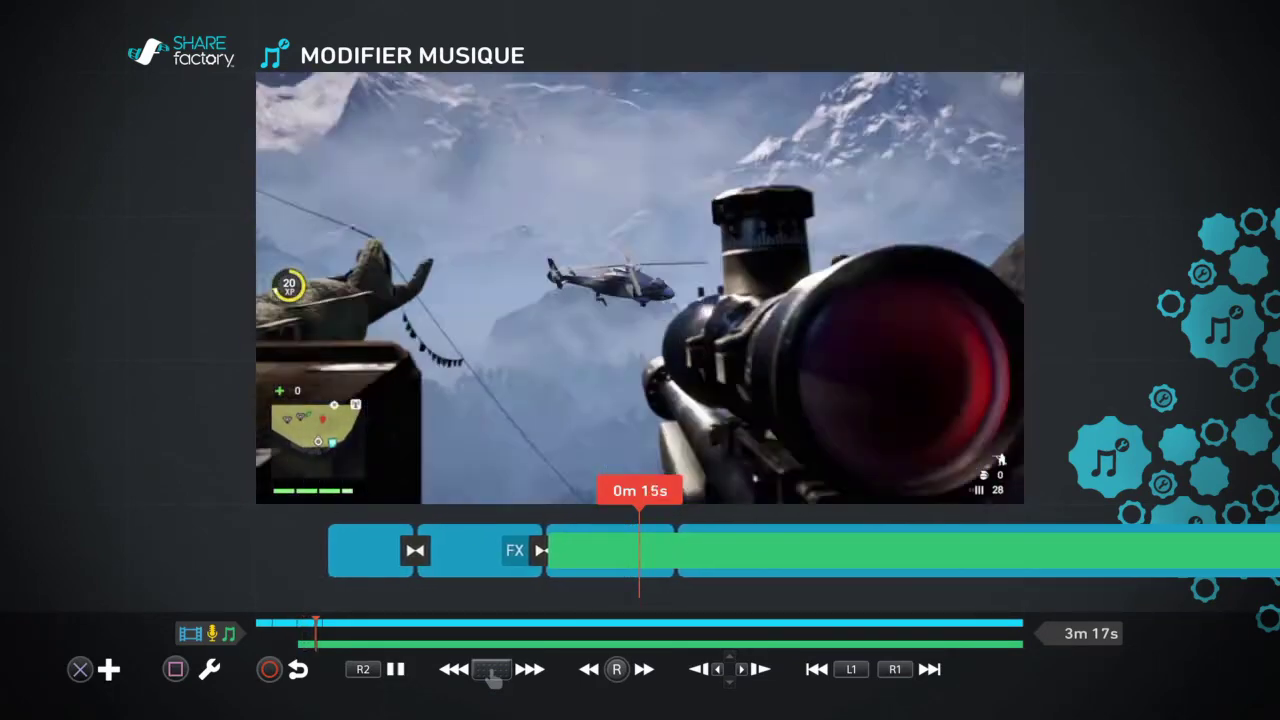
Move the playhead to 0m 17s and bring up the music editing actions
key(Right)
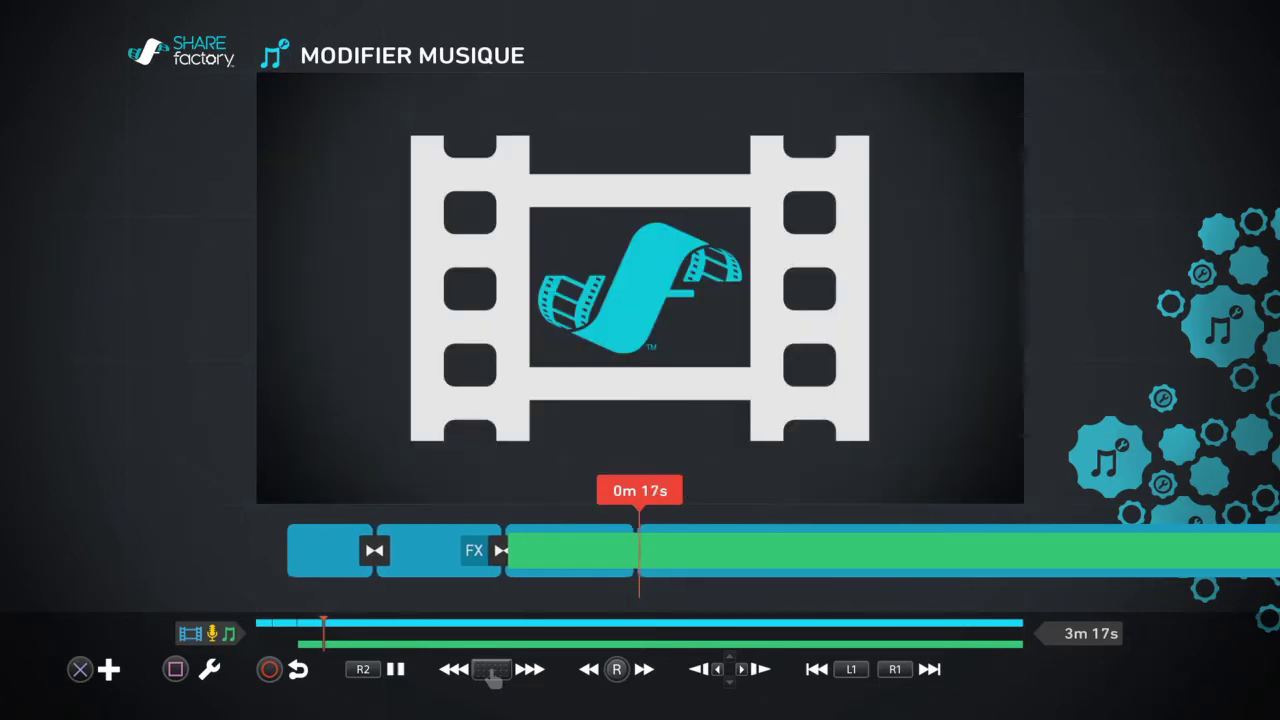
key(Right)
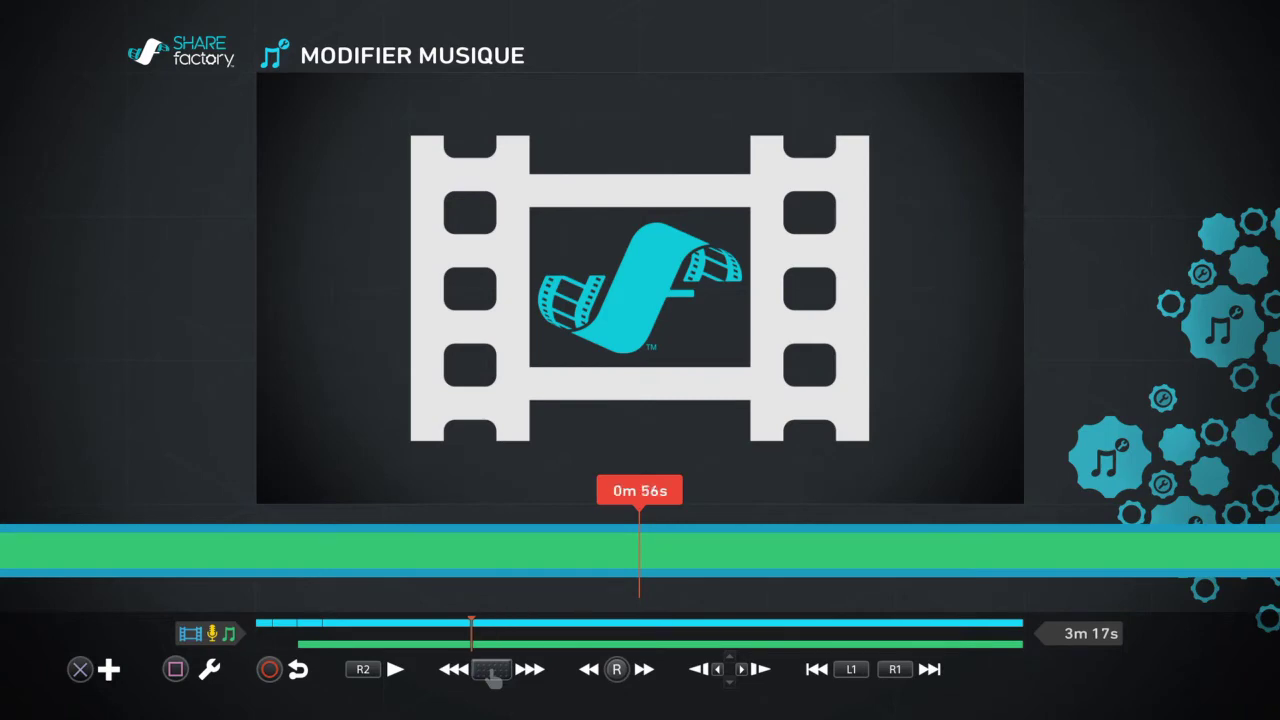
key(Left)
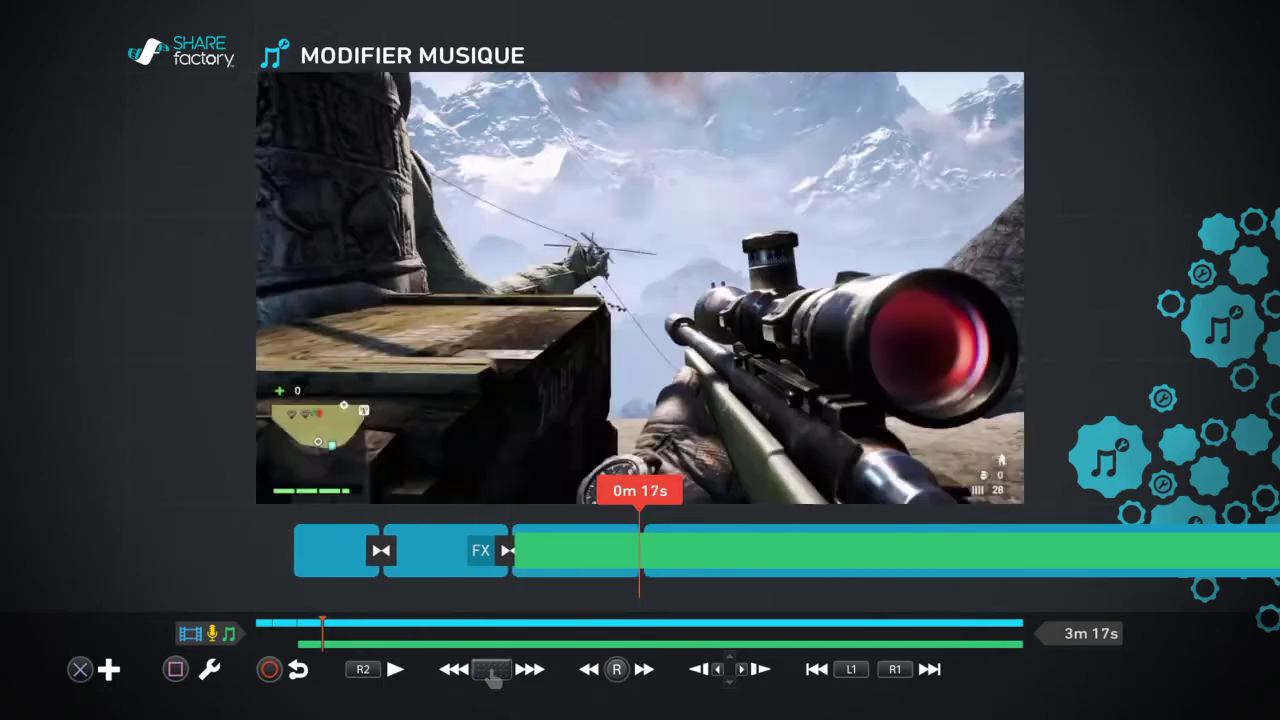
key(Left)
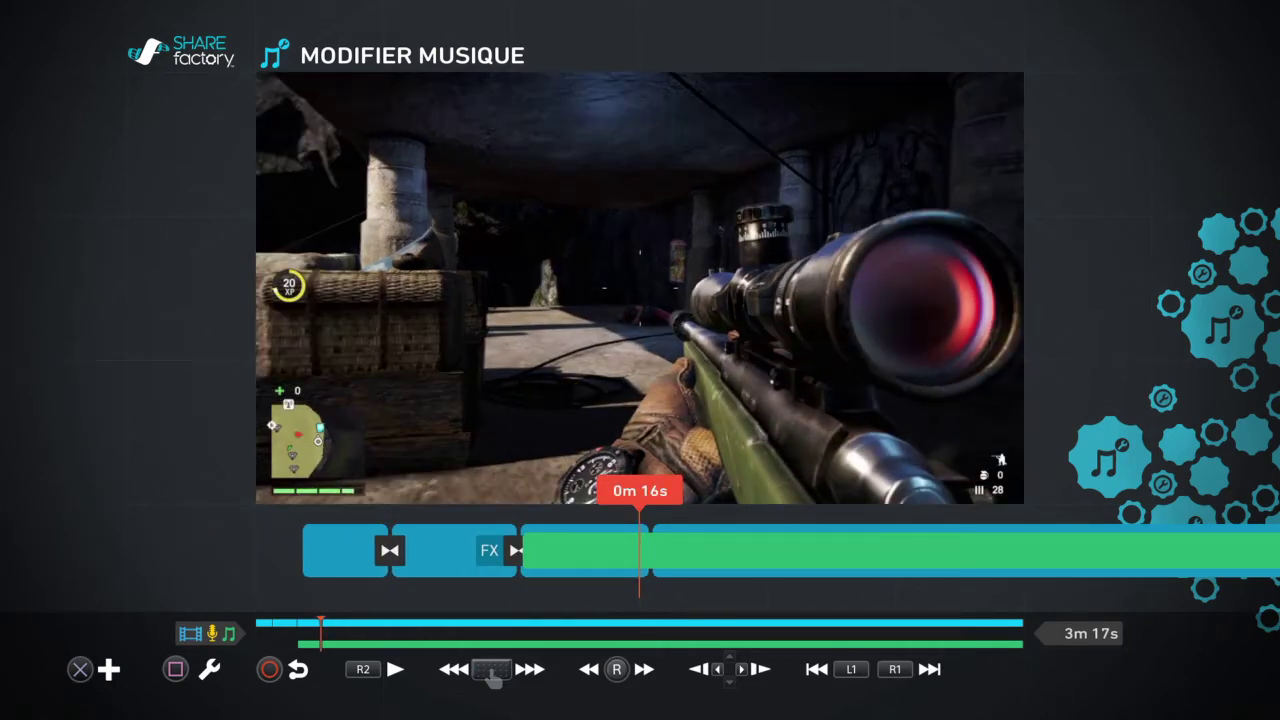
key(Right)
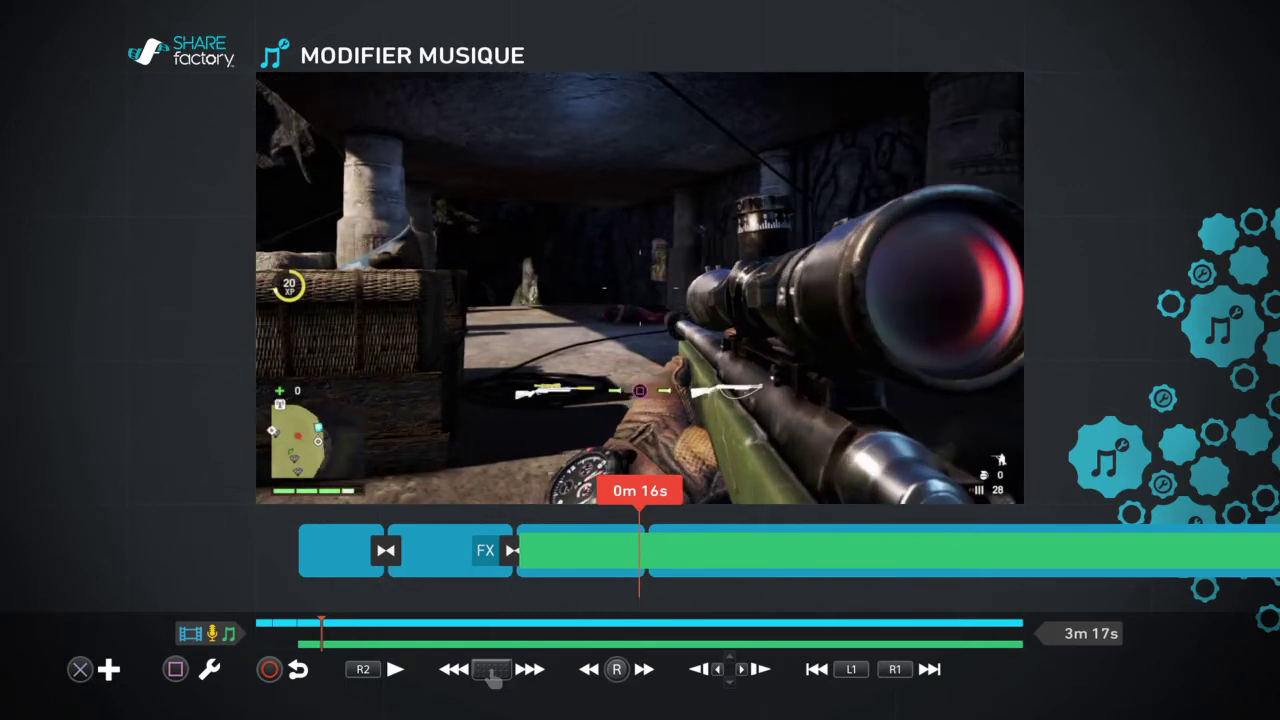
key(Right)
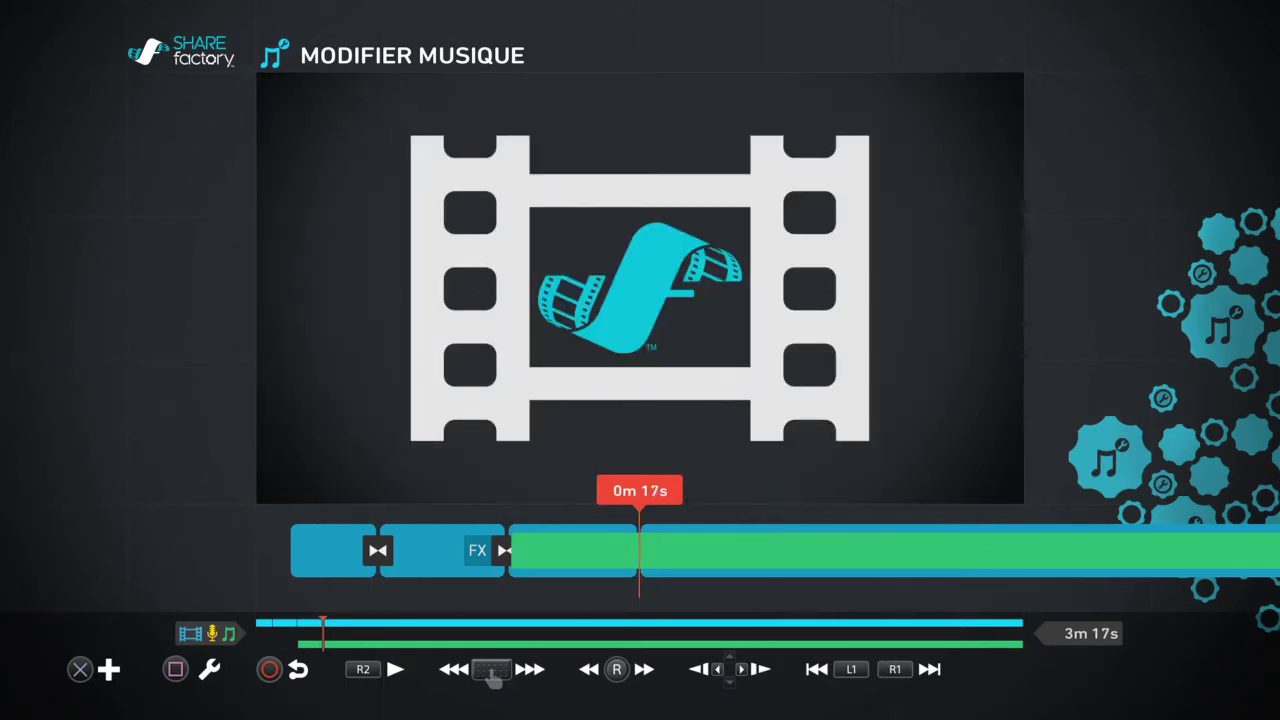
key(Return)
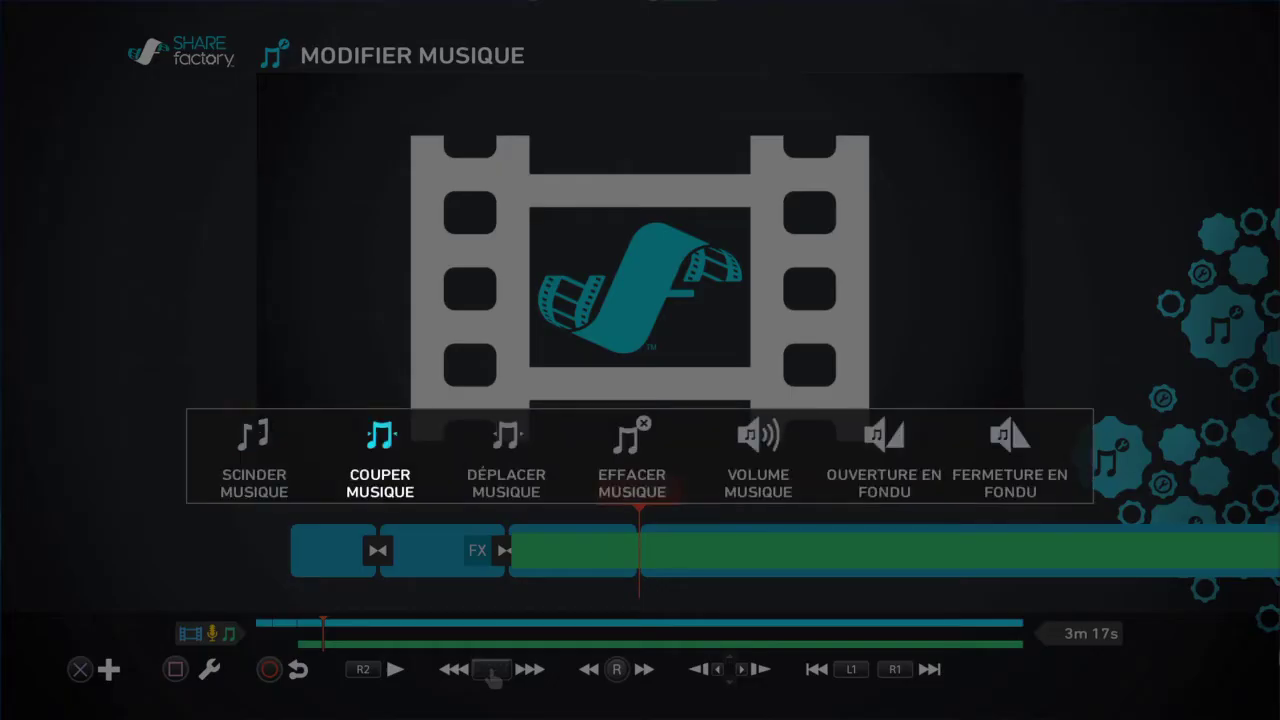
Split the music track at exactly 0m 17s with Scinder musique
key(Return)
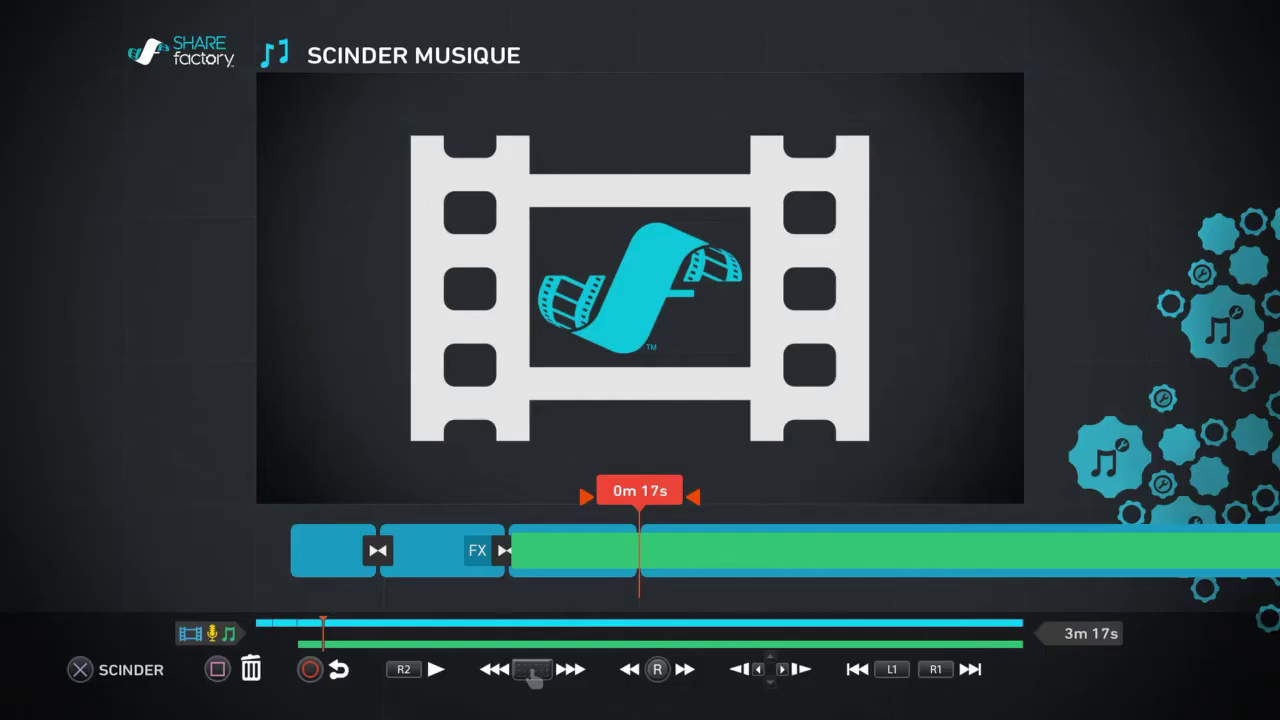
key(Left)
key(Right)
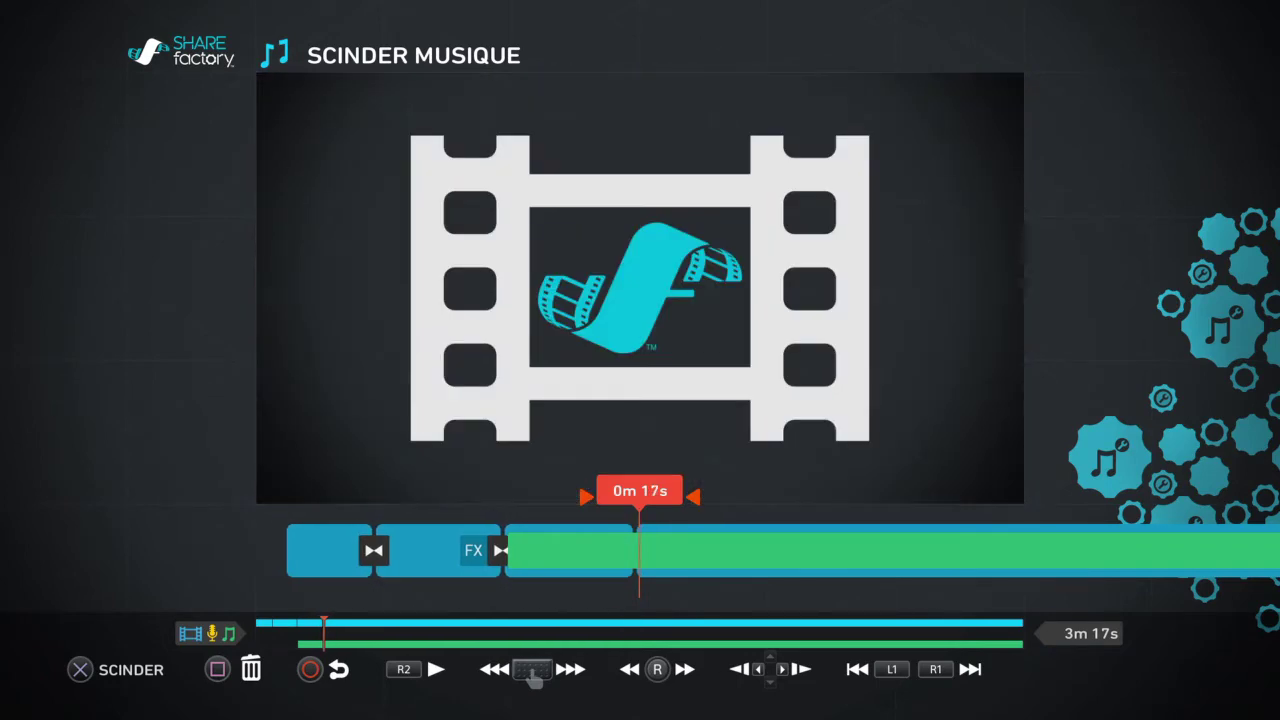
key(Left)
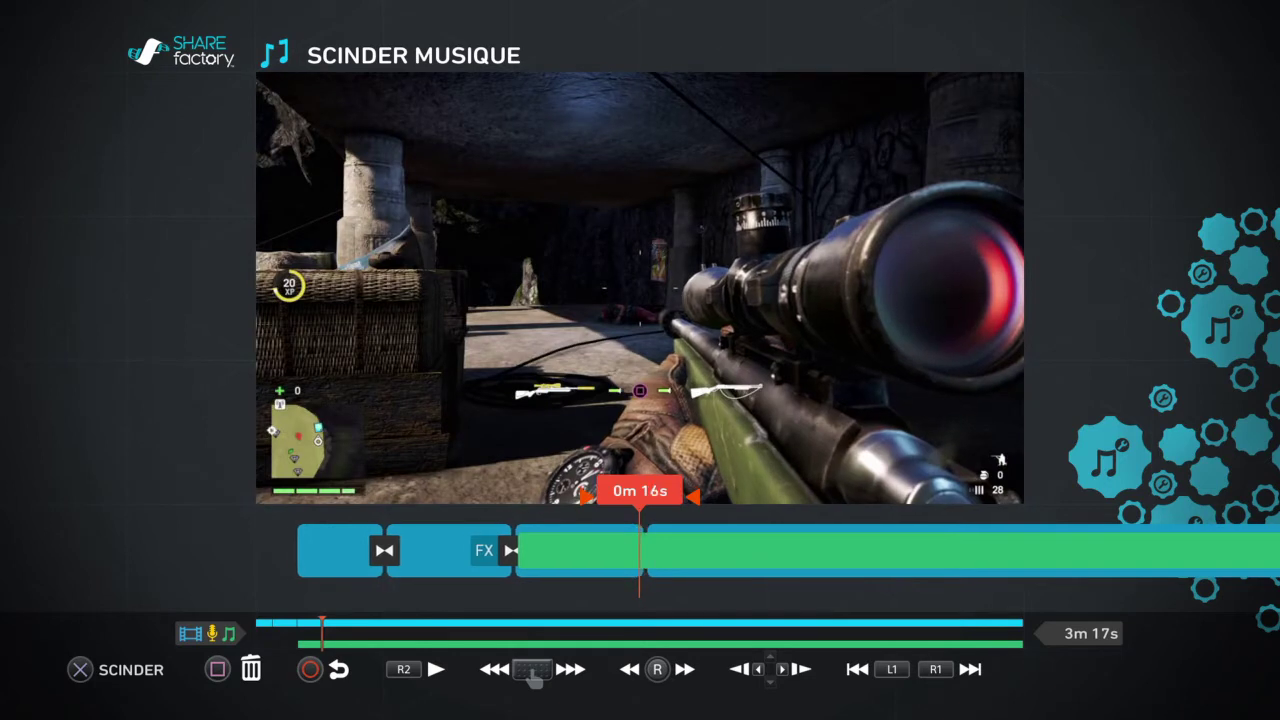
key(Right)
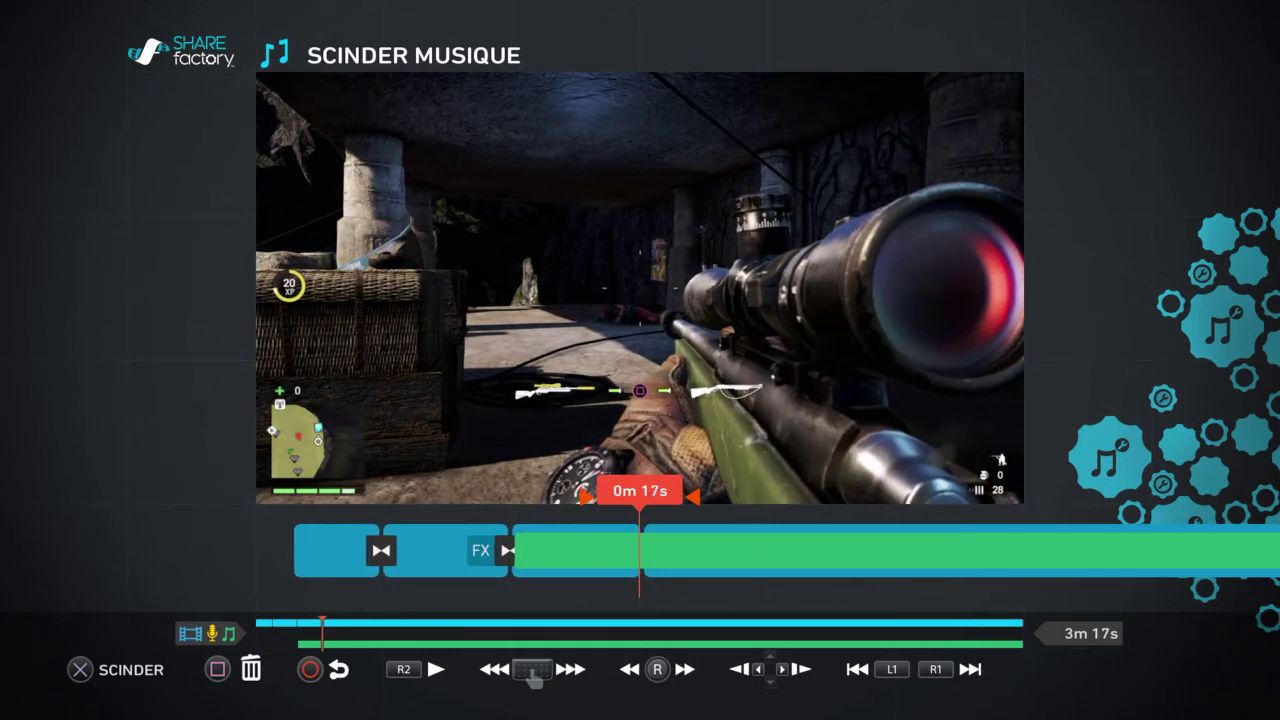
key(Right)
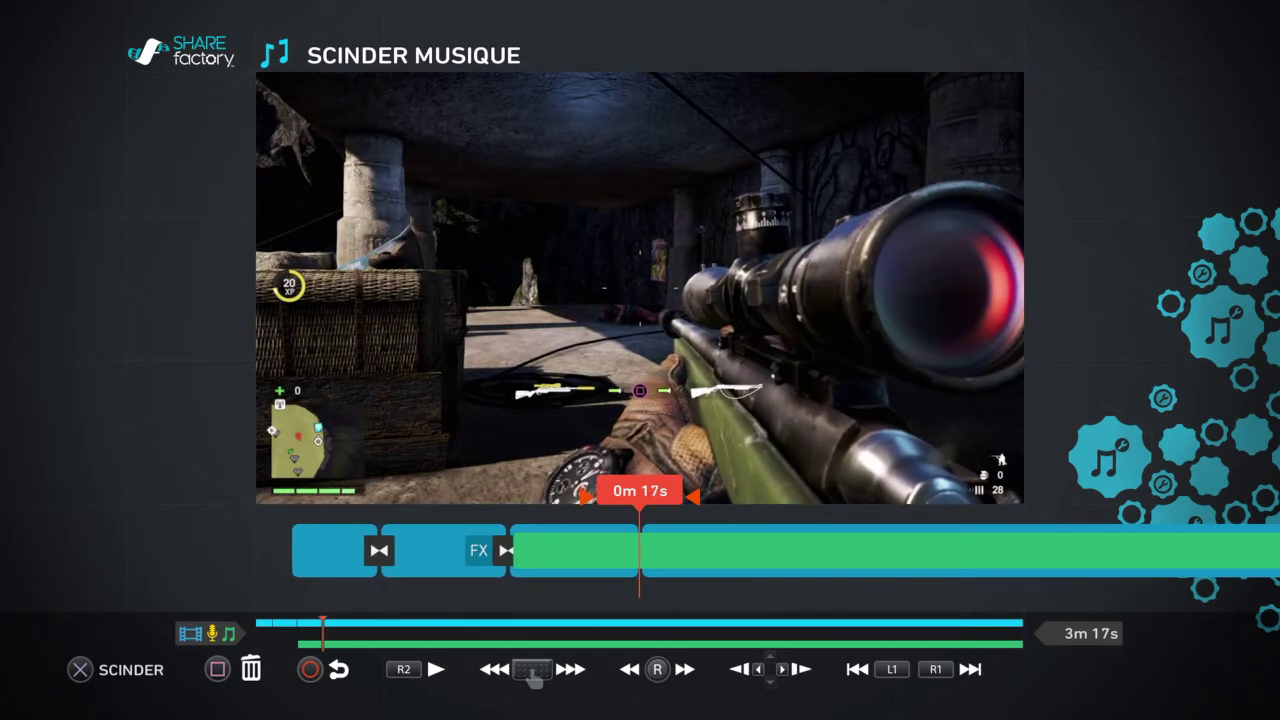
key(Return)
key(Return)
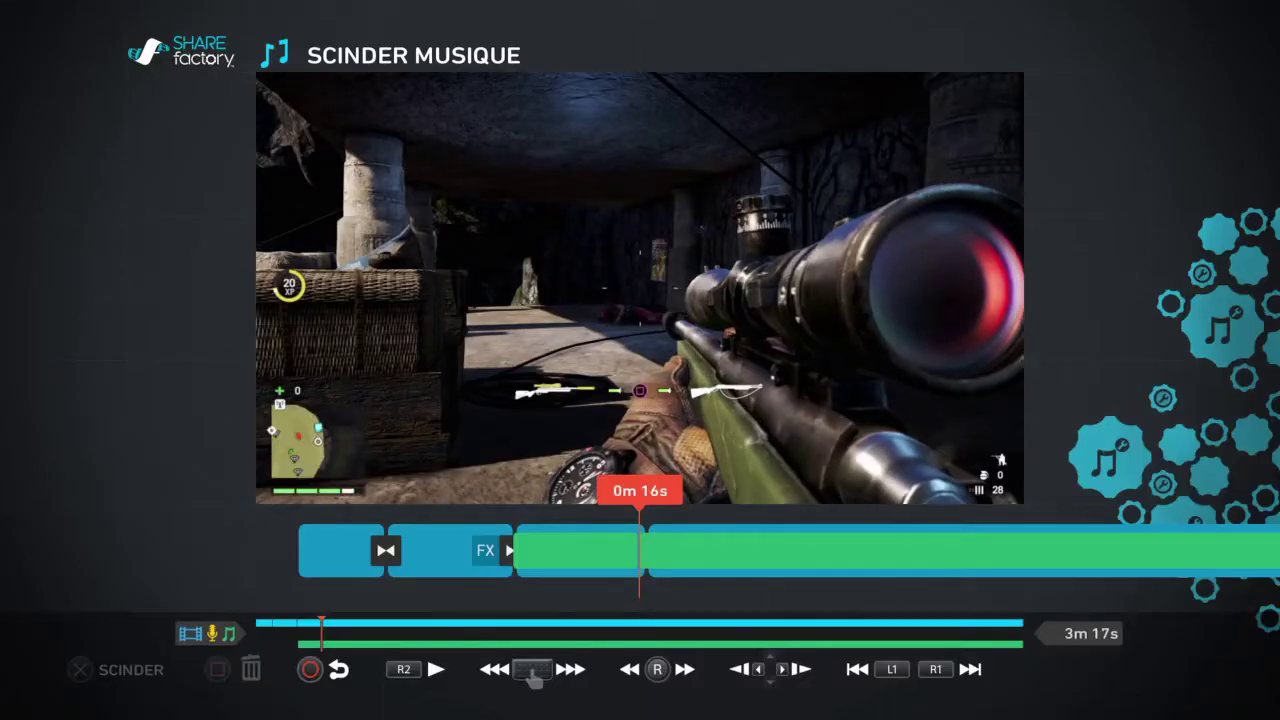
Select the music part after the split and request its deletion
key(Right)
key(Right)
key(Right)
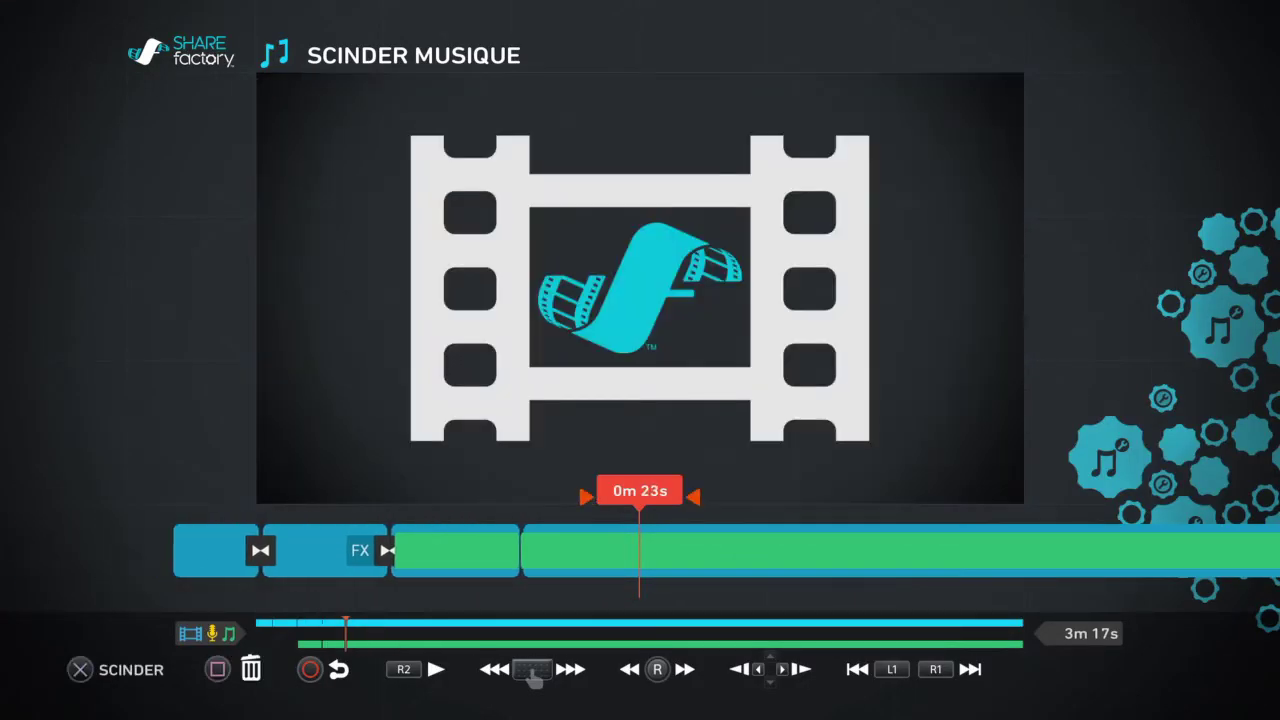
key(Left)
key(Left)
key(Left)
key(Left)
key(Left)
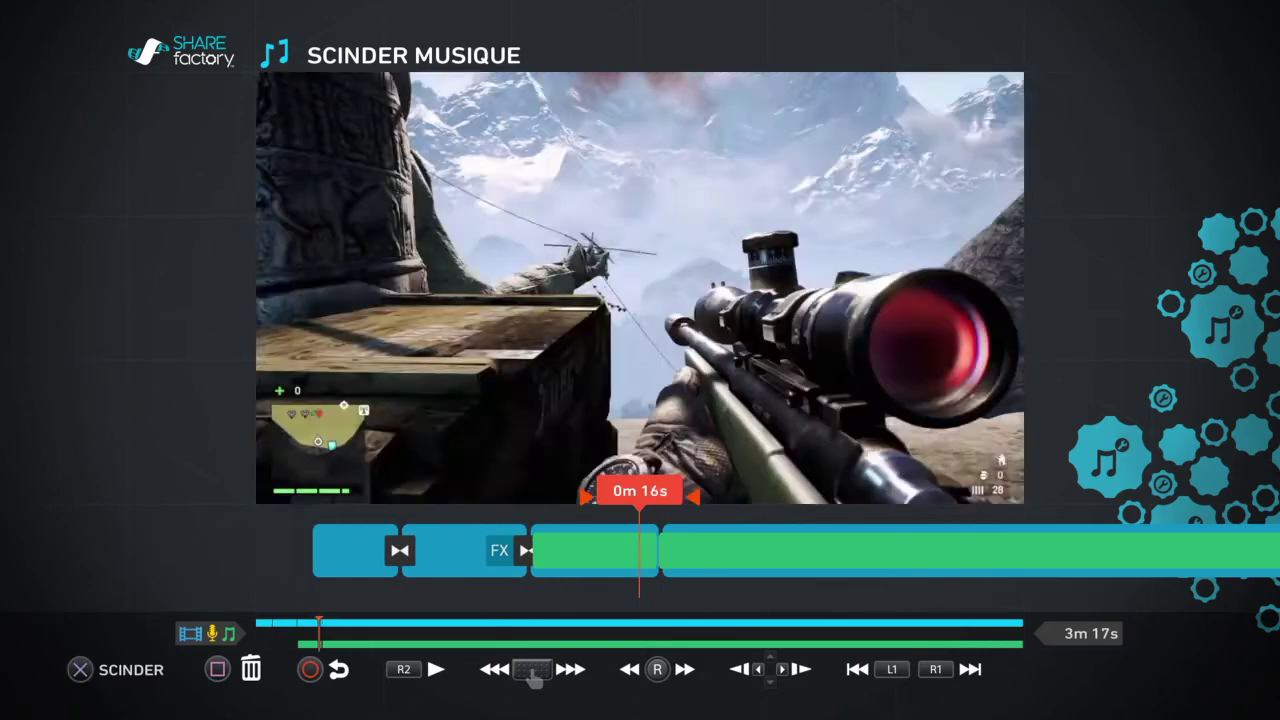
key(Right)
key(Right)
key(Right)
key(Left)
key(Left)
key(Left)
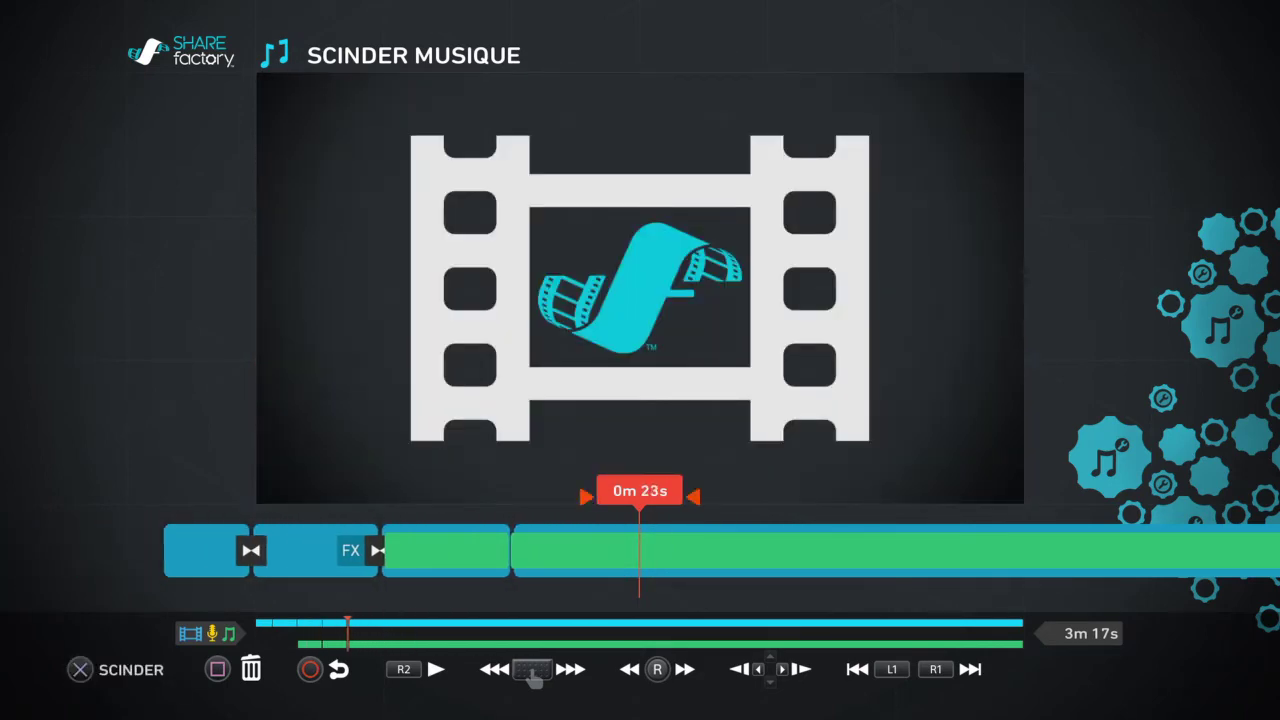
key(Right)
key(Right)
key(Left)
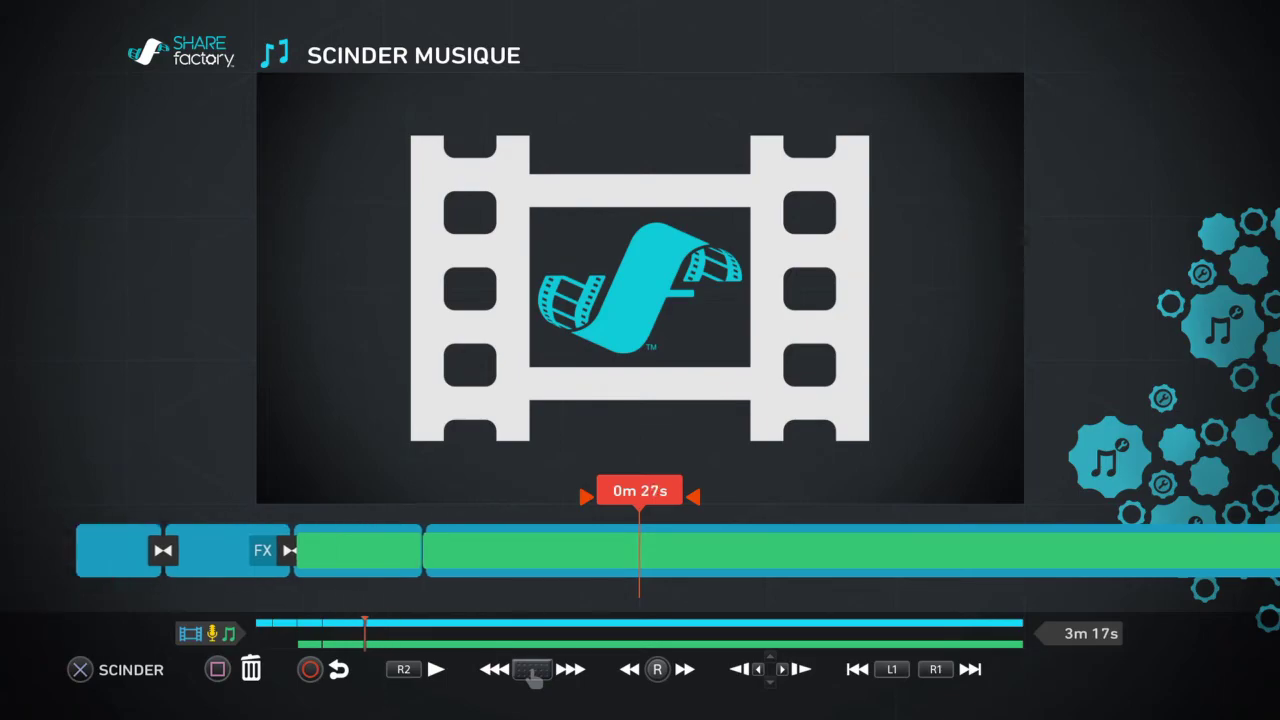
key(Delete)
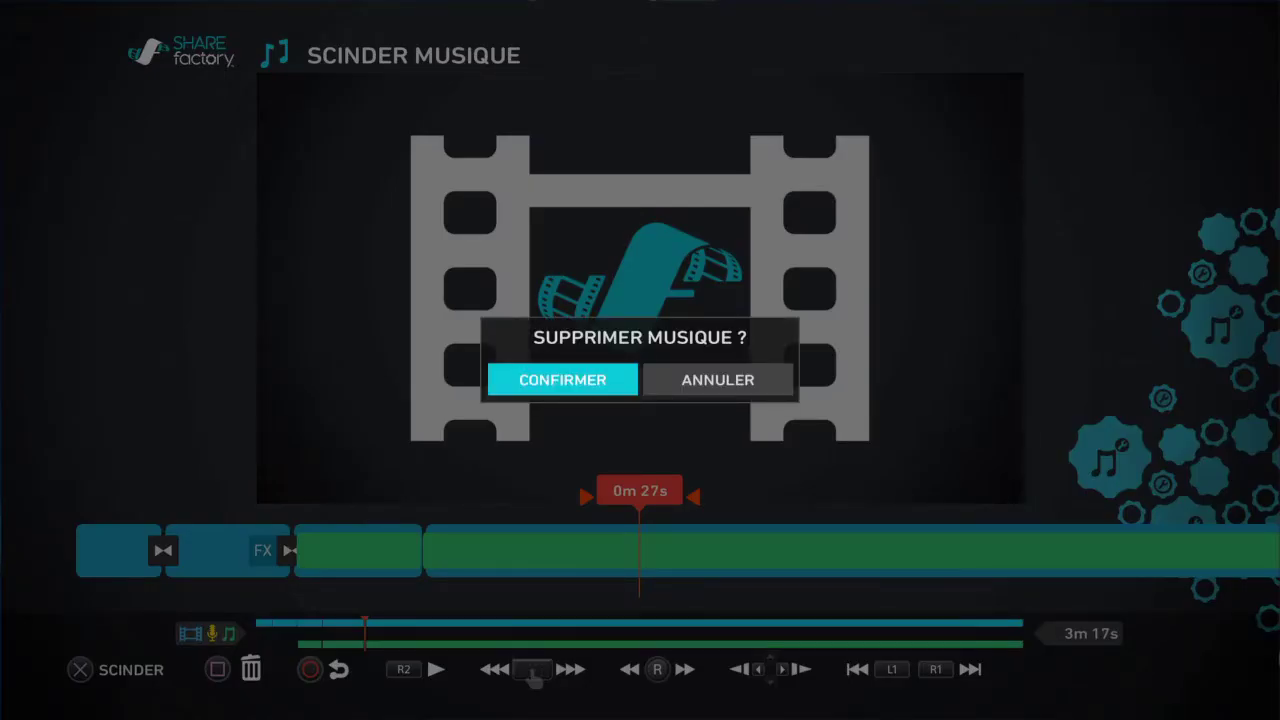
Confirm deleting the music past 0m 17s and play from 0m 11s to check
key(Return)
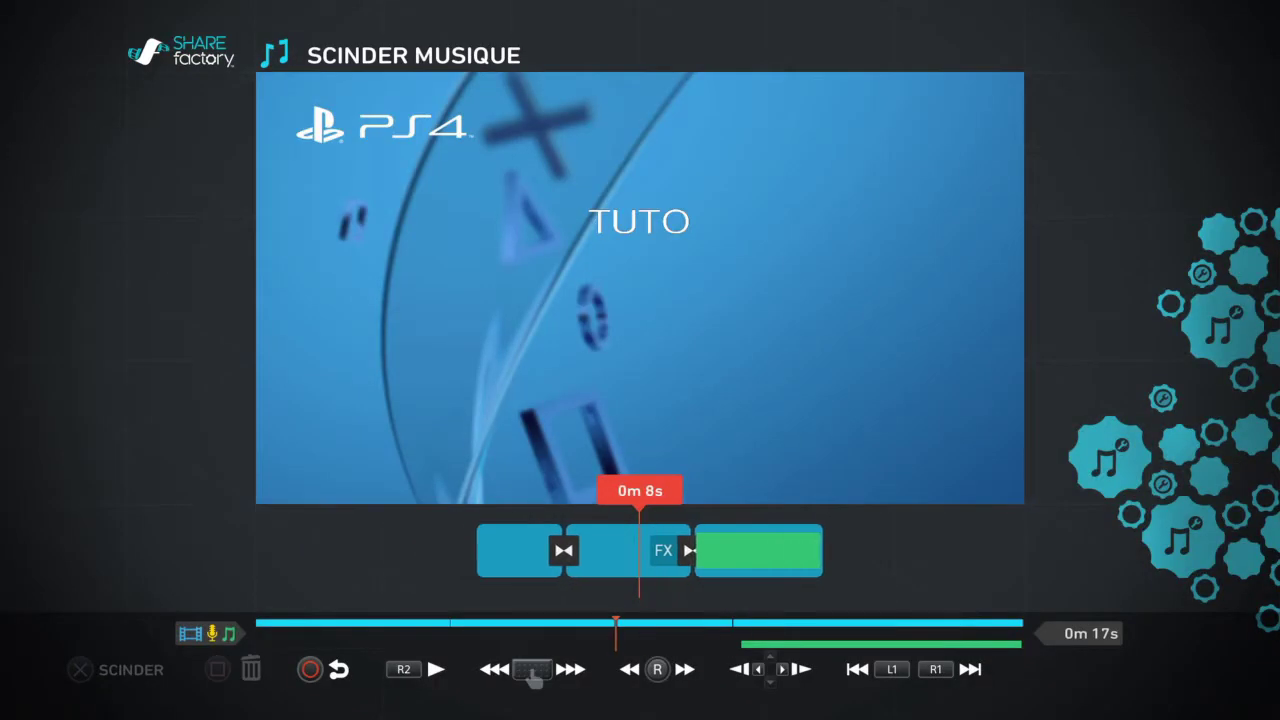
key(Left)
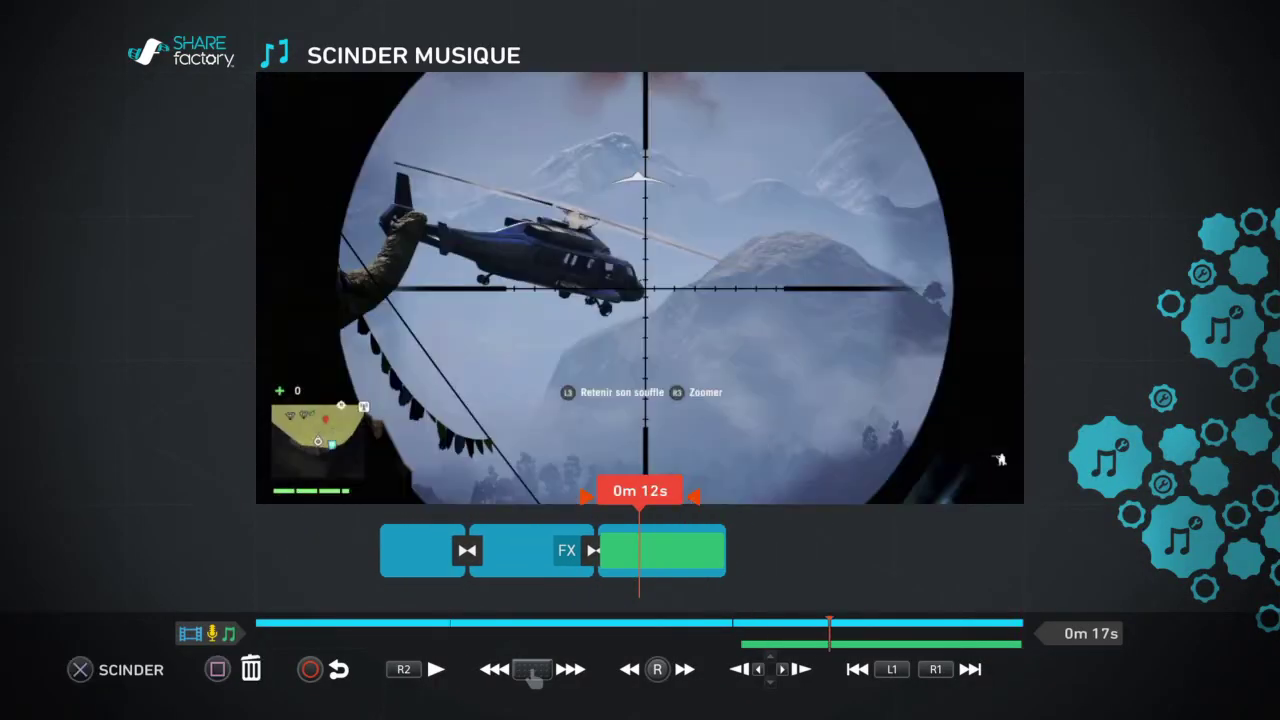
key(Right)
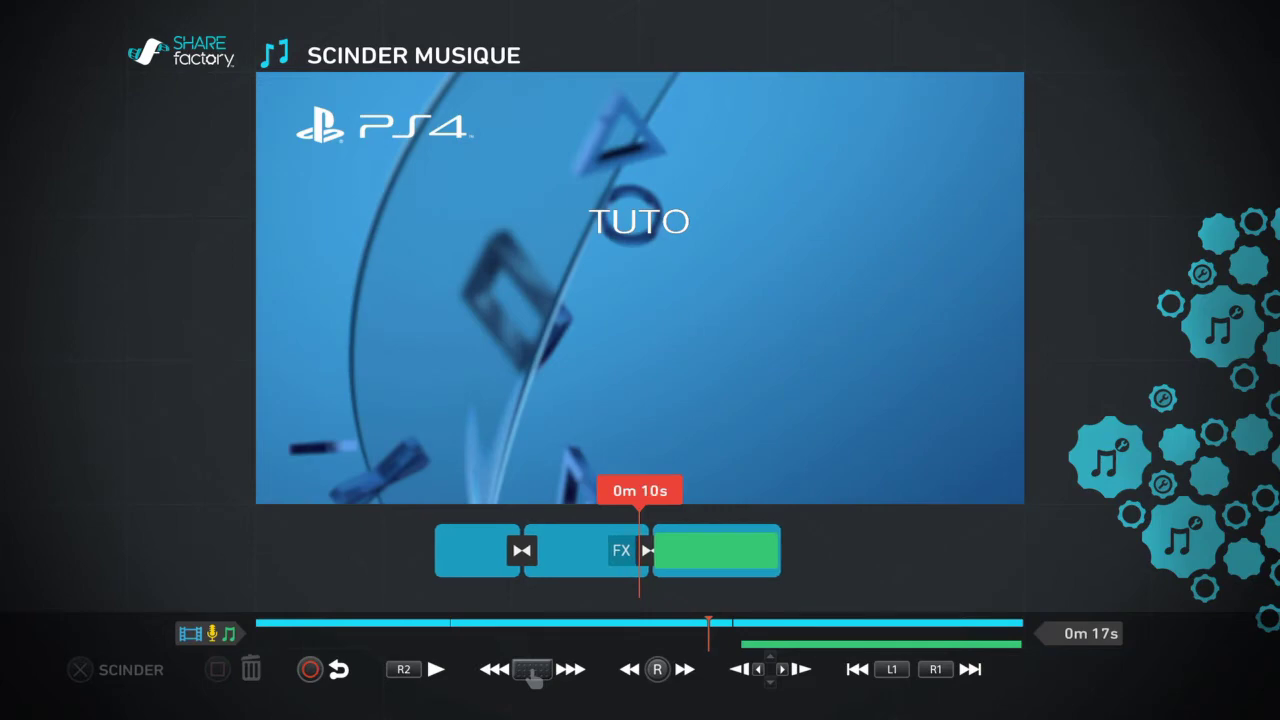
key(space)
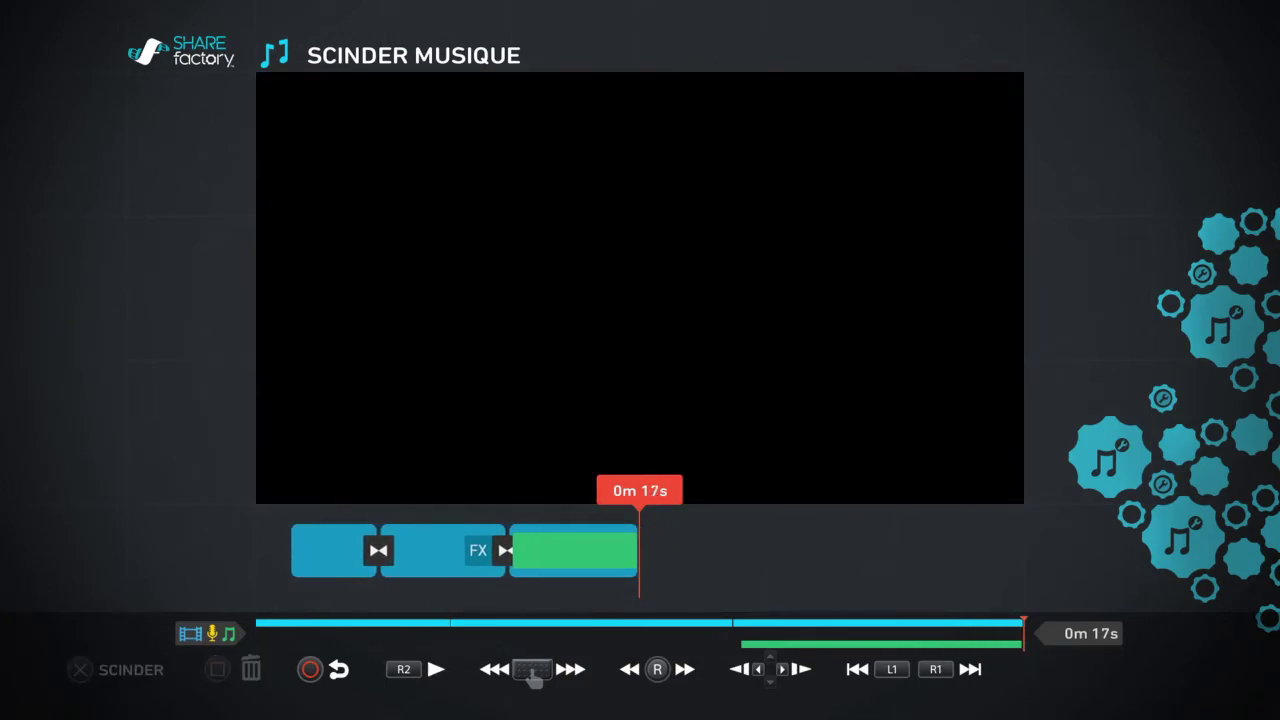
Review the video ending once more, then exit music split mode
key(Left)
key(Right)
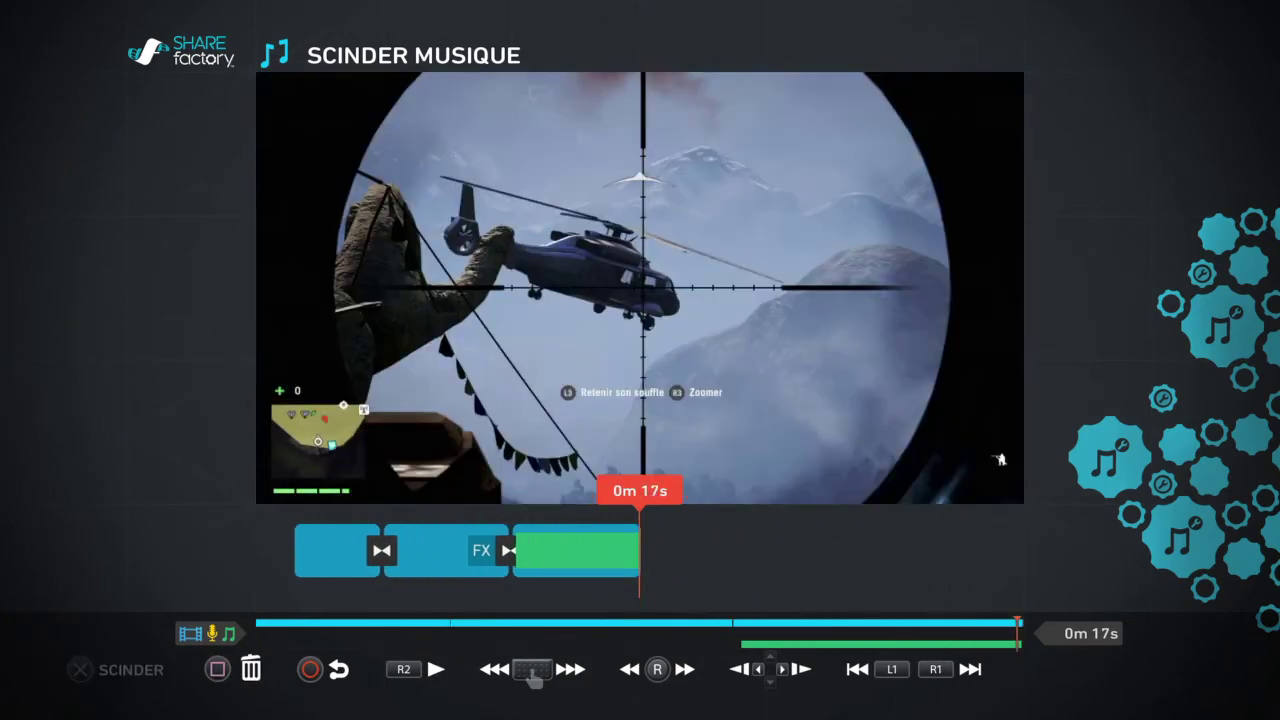
key(Left)
key(Left)
key(Right)
key(Left)
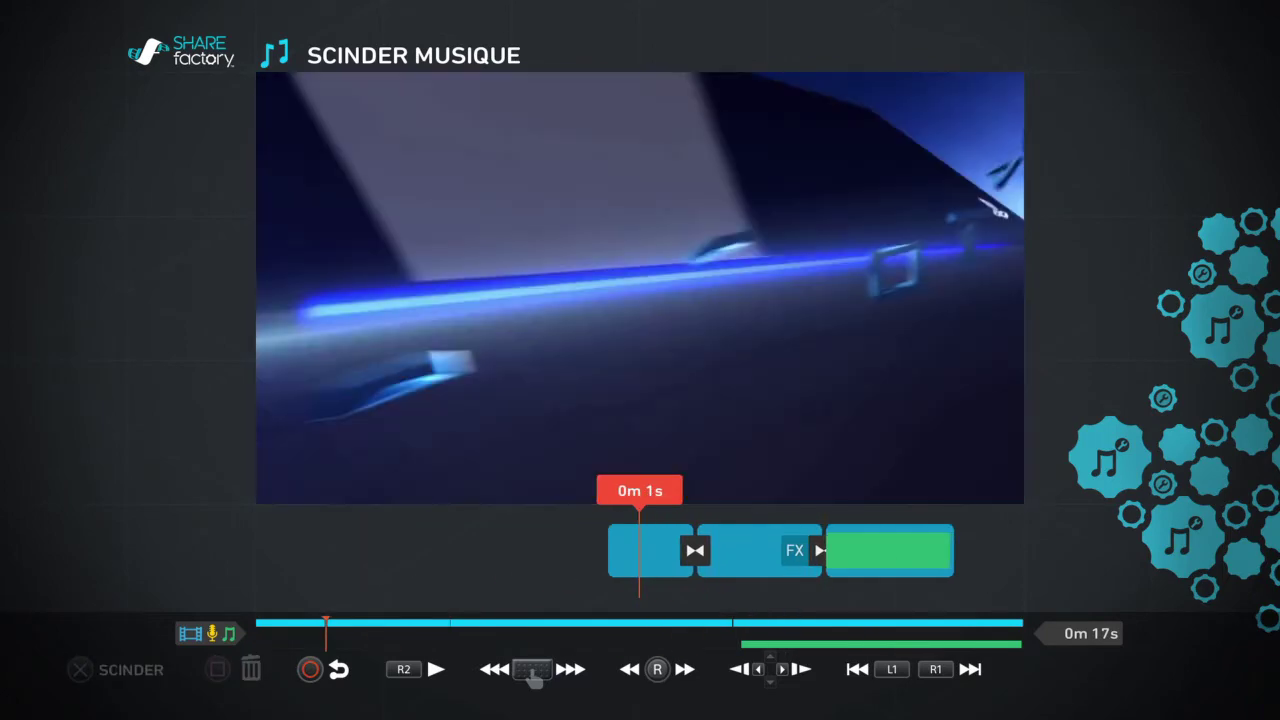
key(Escape)
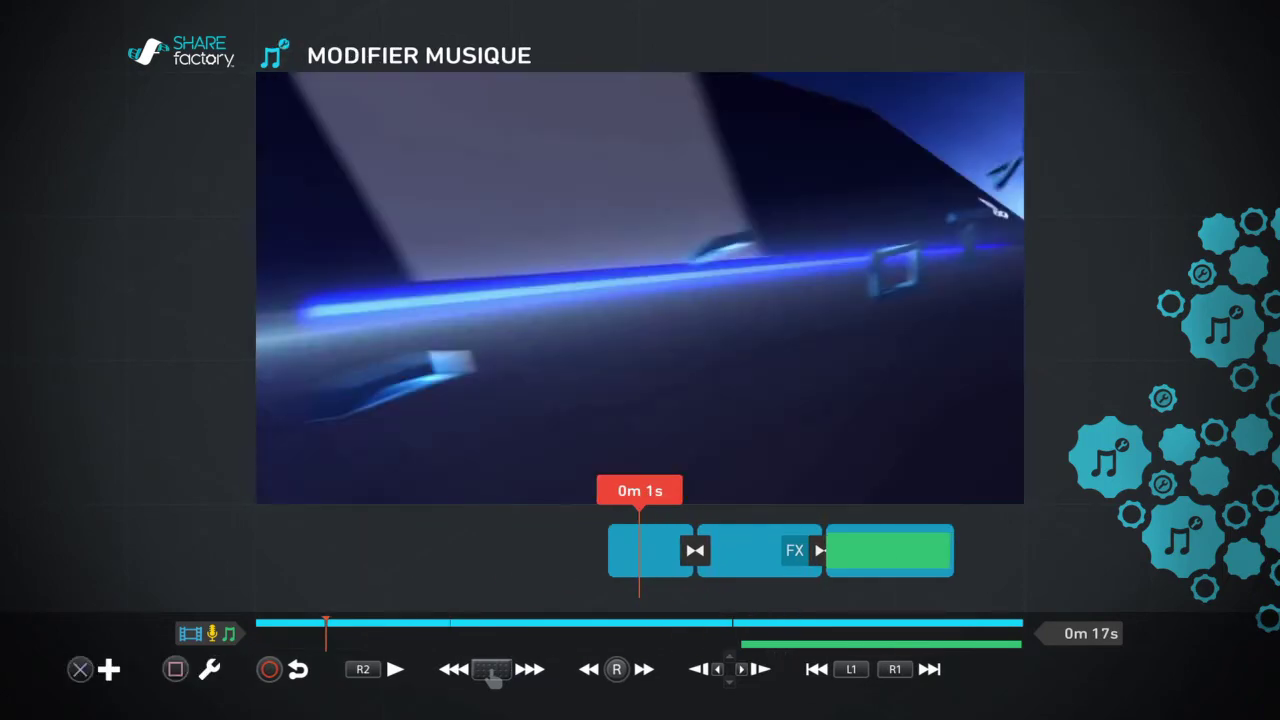
Leave music editing and preview the 0m 17s video full-screen before returning to the timeline
key(Escape)
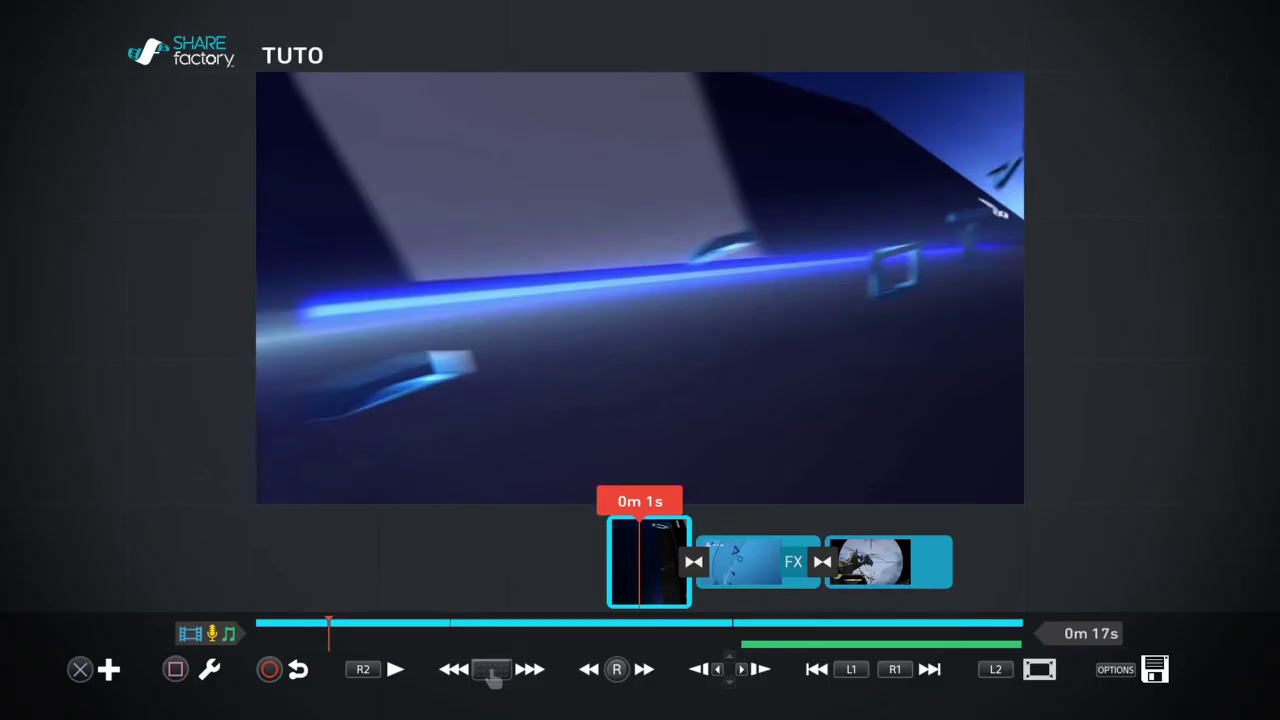
key(l)
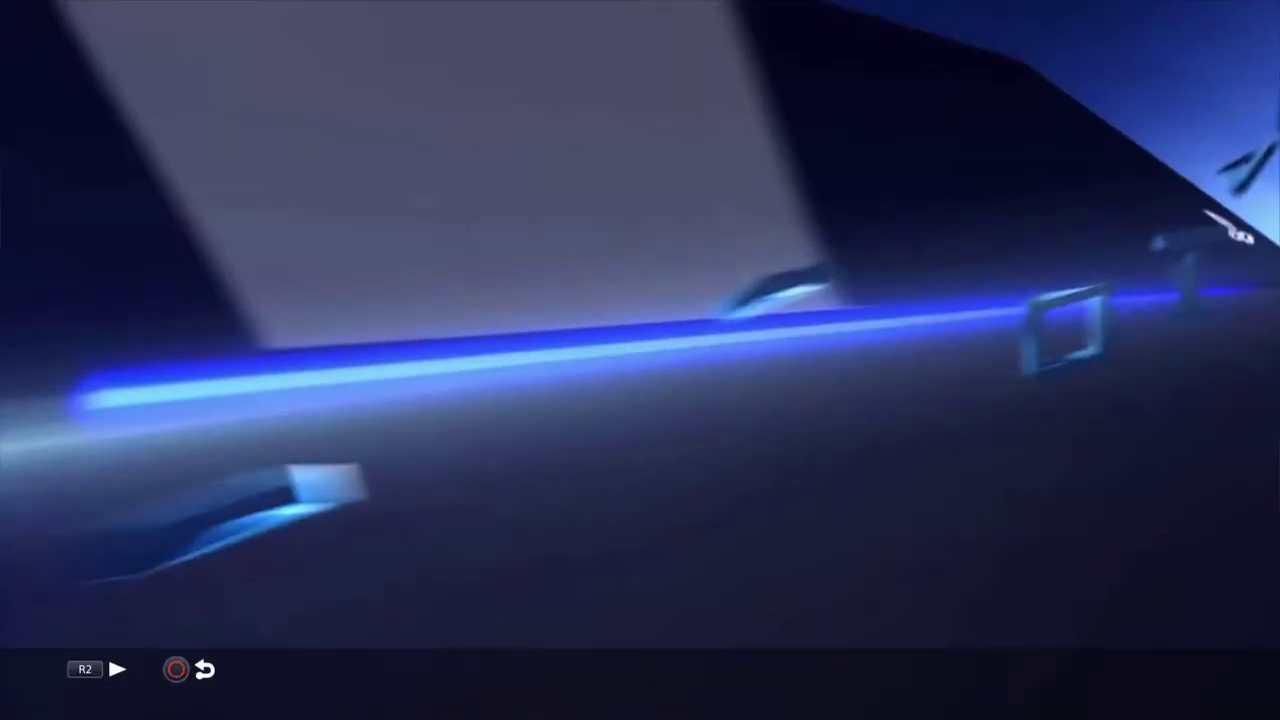
key(Escape)
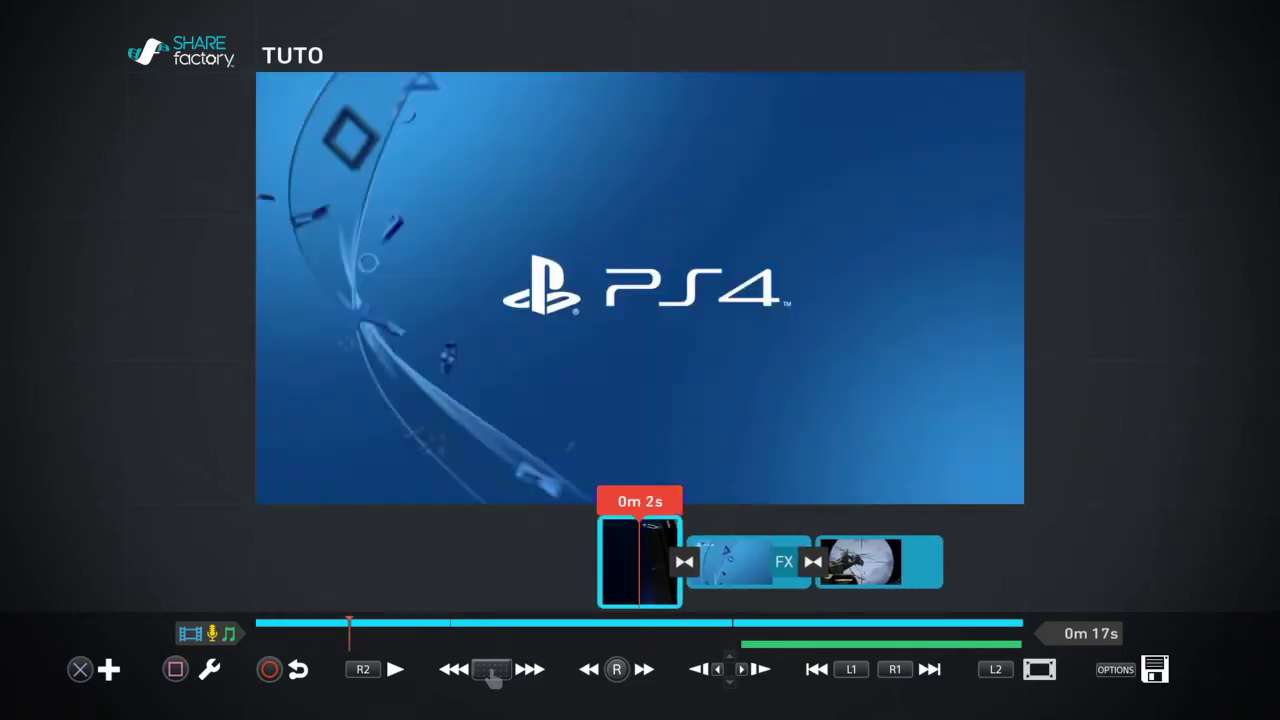
Glance at the Ajouter Effets catalogue, back out, and open the gameplay clip's editing options
key(Return)
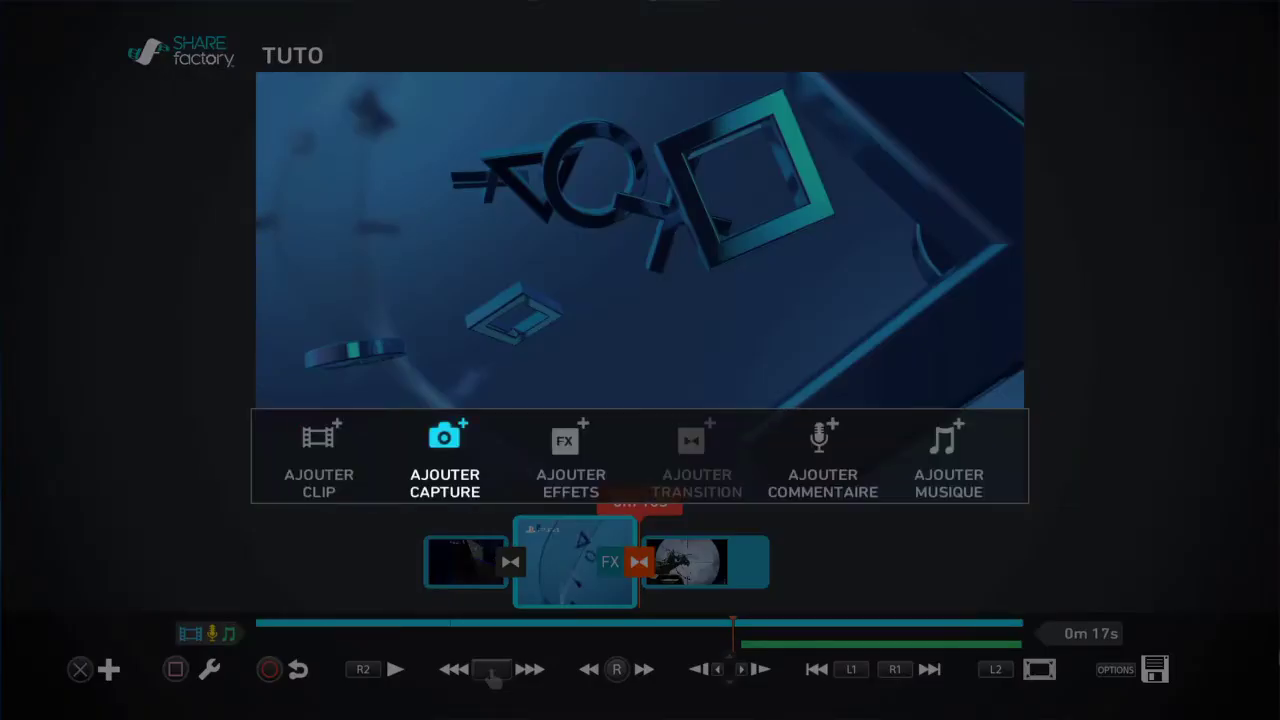
key(Right)
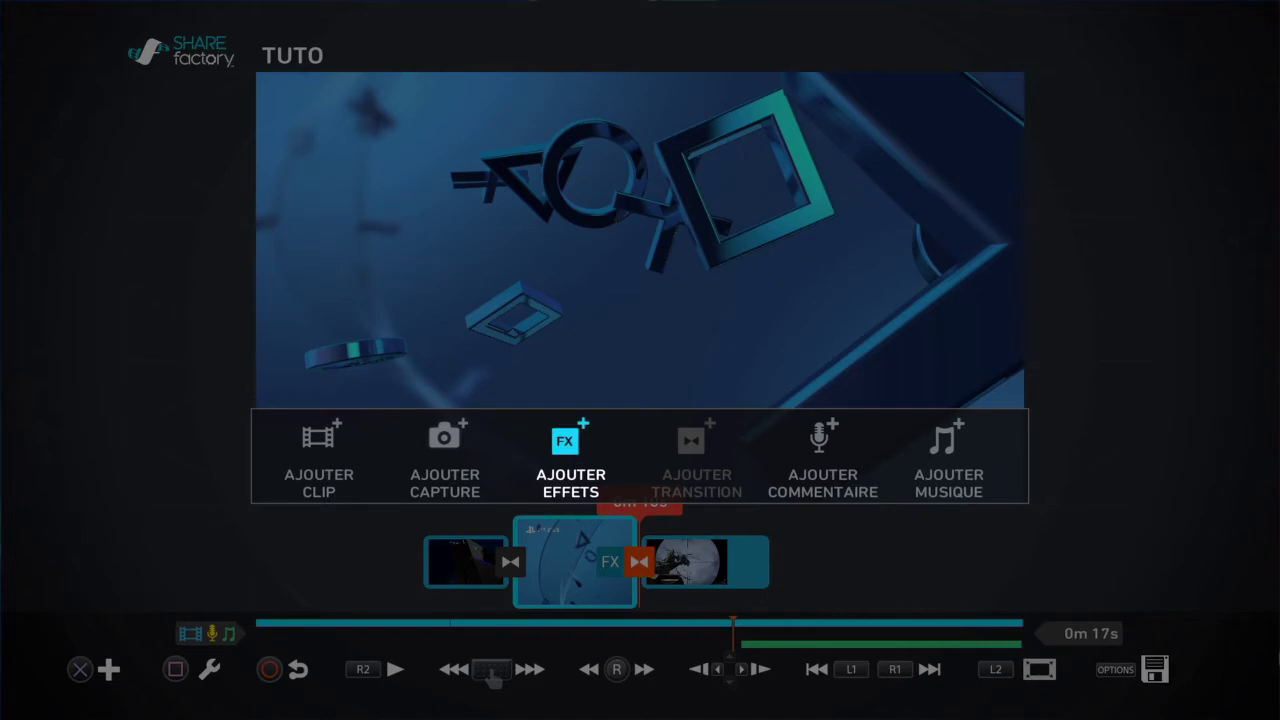
key(Return)
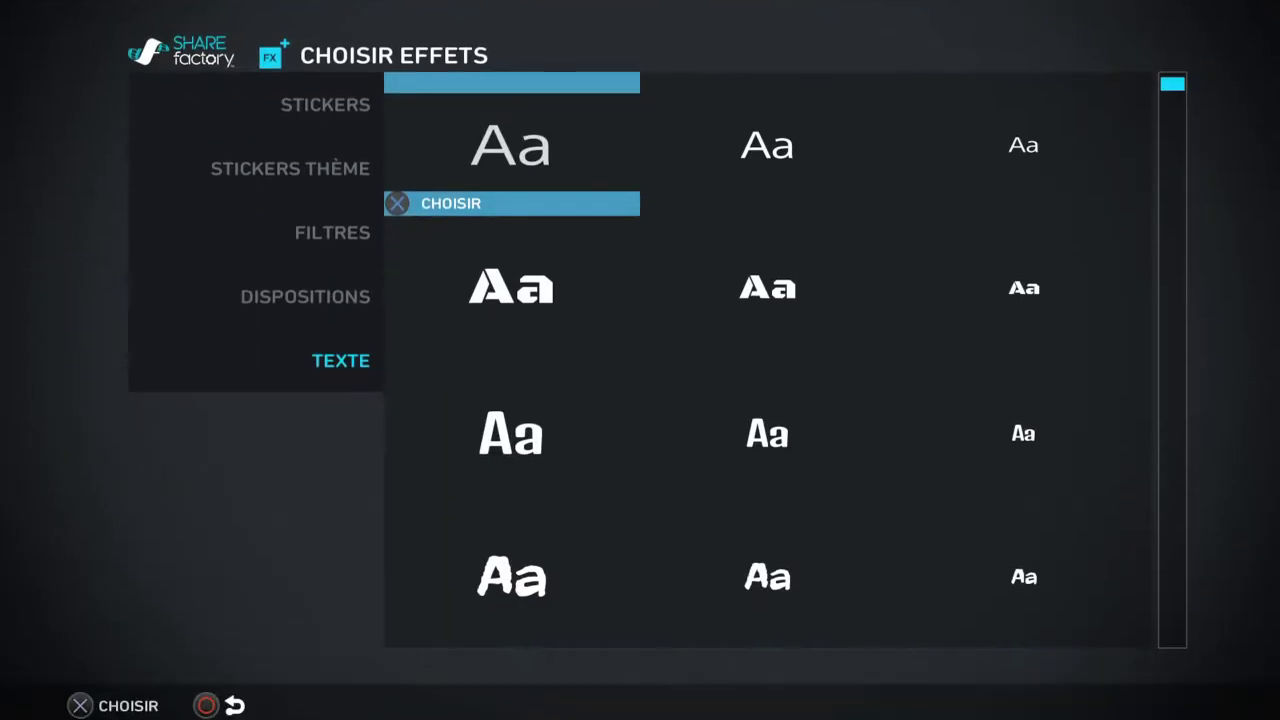
key(Escape)
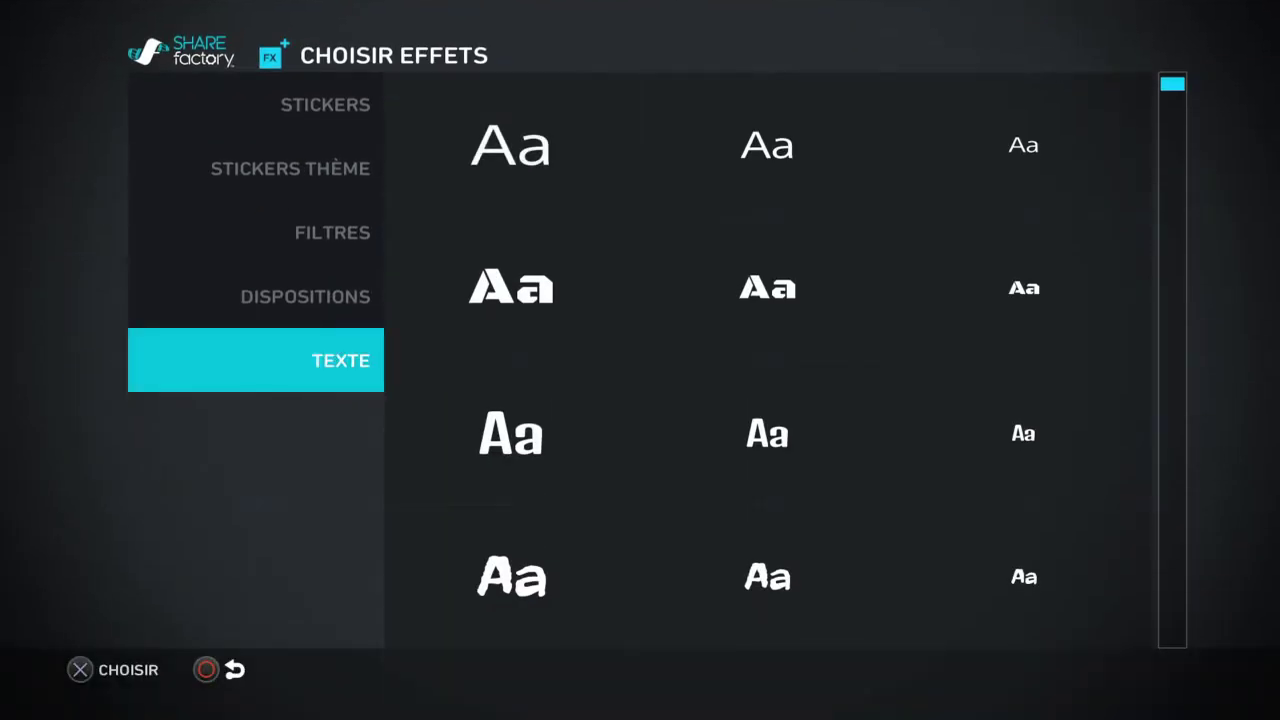
key(Escape)
key(Return)
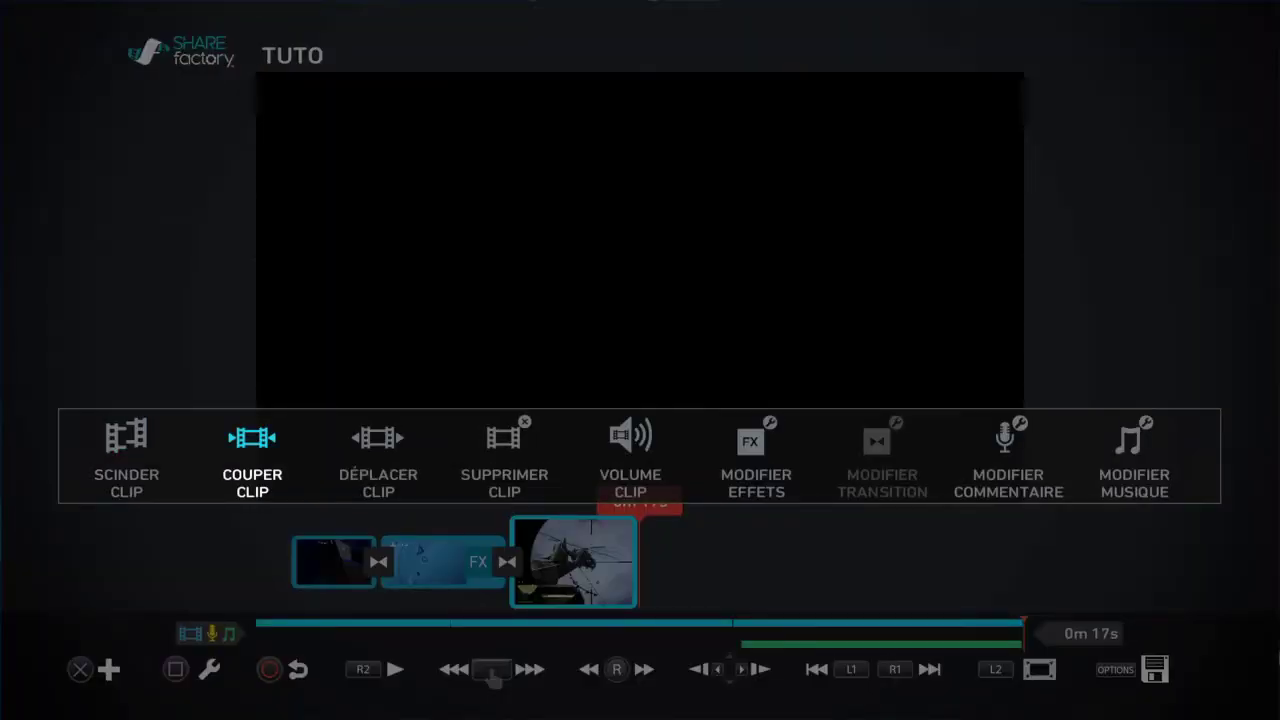
Keep the Far Cry 4 clip volume at 32%
key(Right)
key(Right)
key(Right)
key(Return)
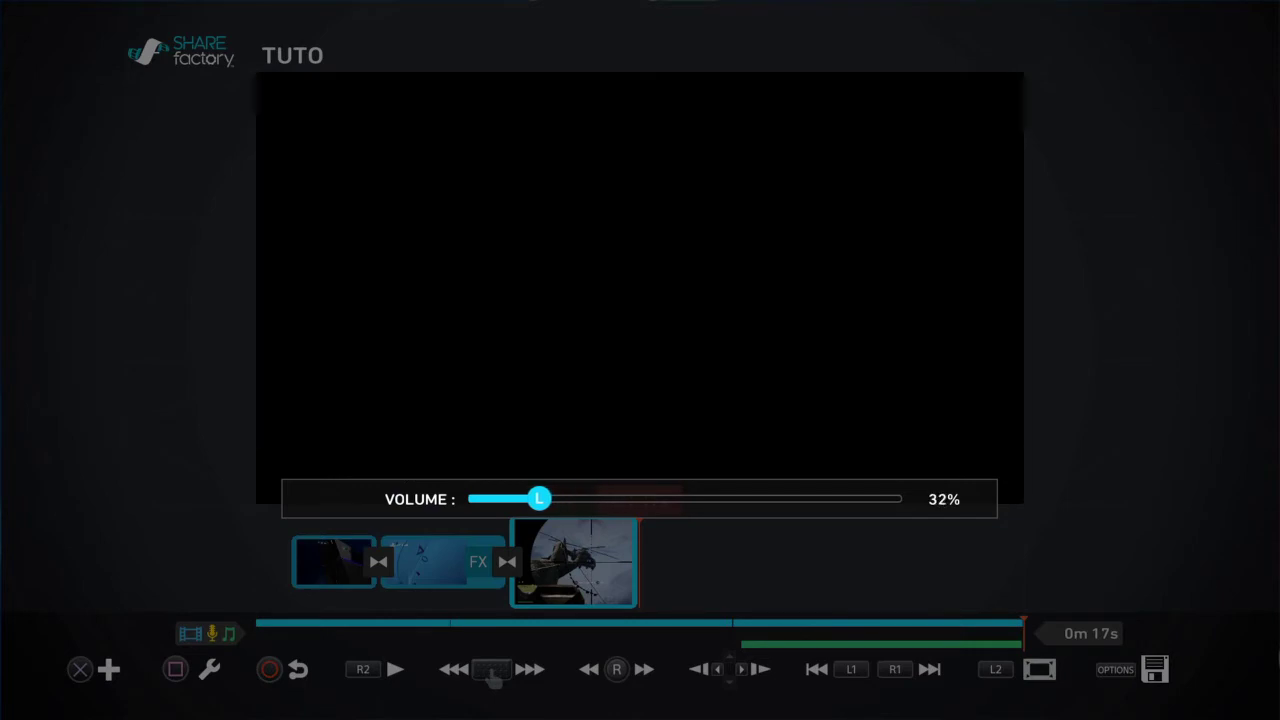
key(Return)
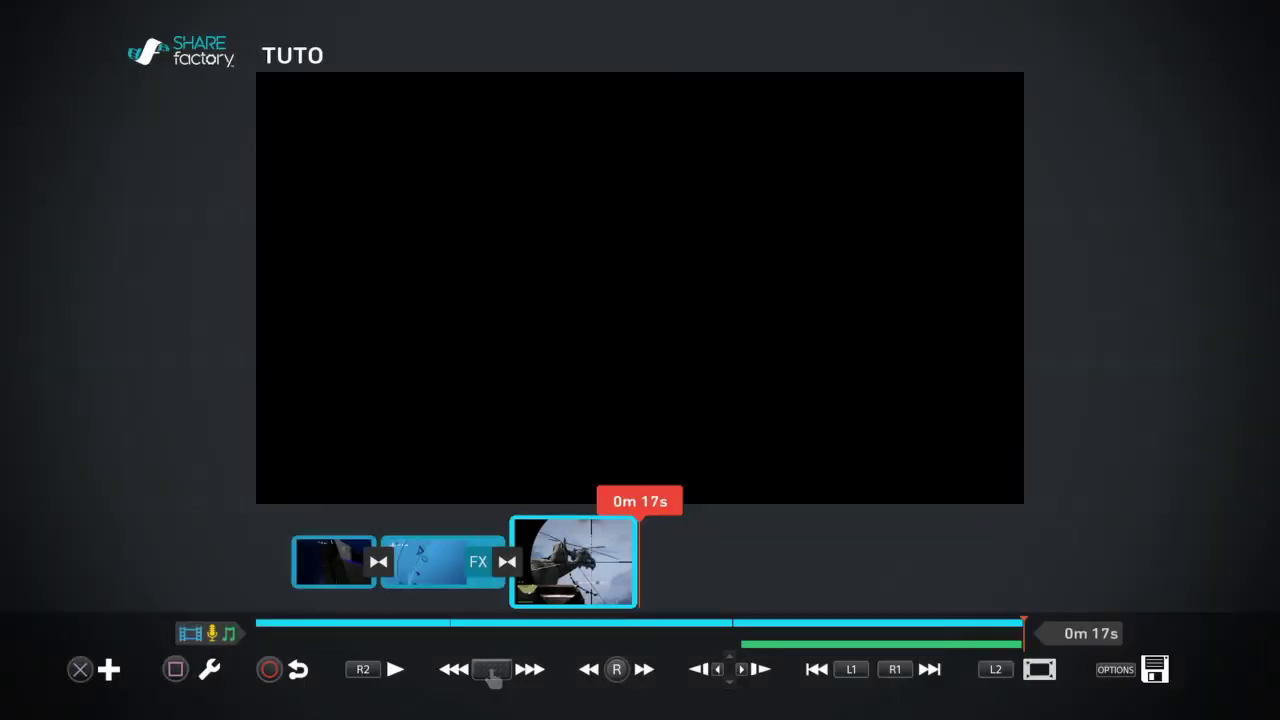
Close the clip options and choose Ajouter Clip to open the capture picker
key(Return)
key(Right)
key(Right)
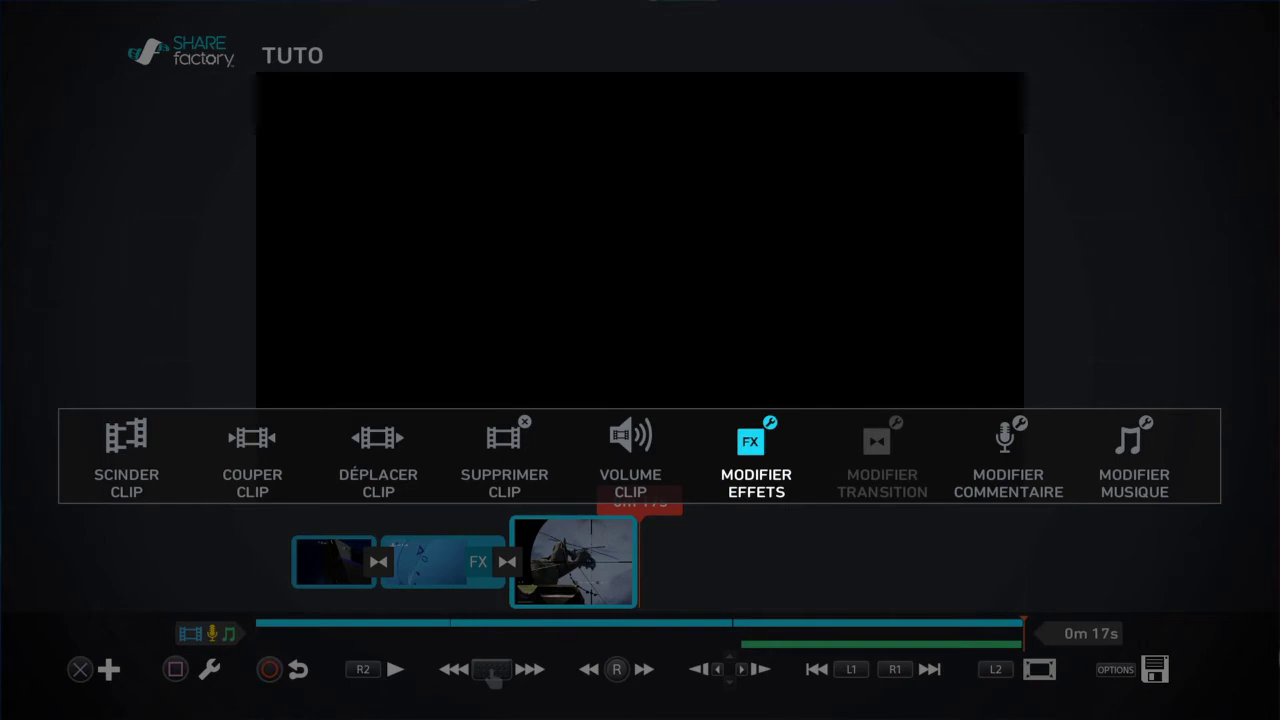
key(Escape)
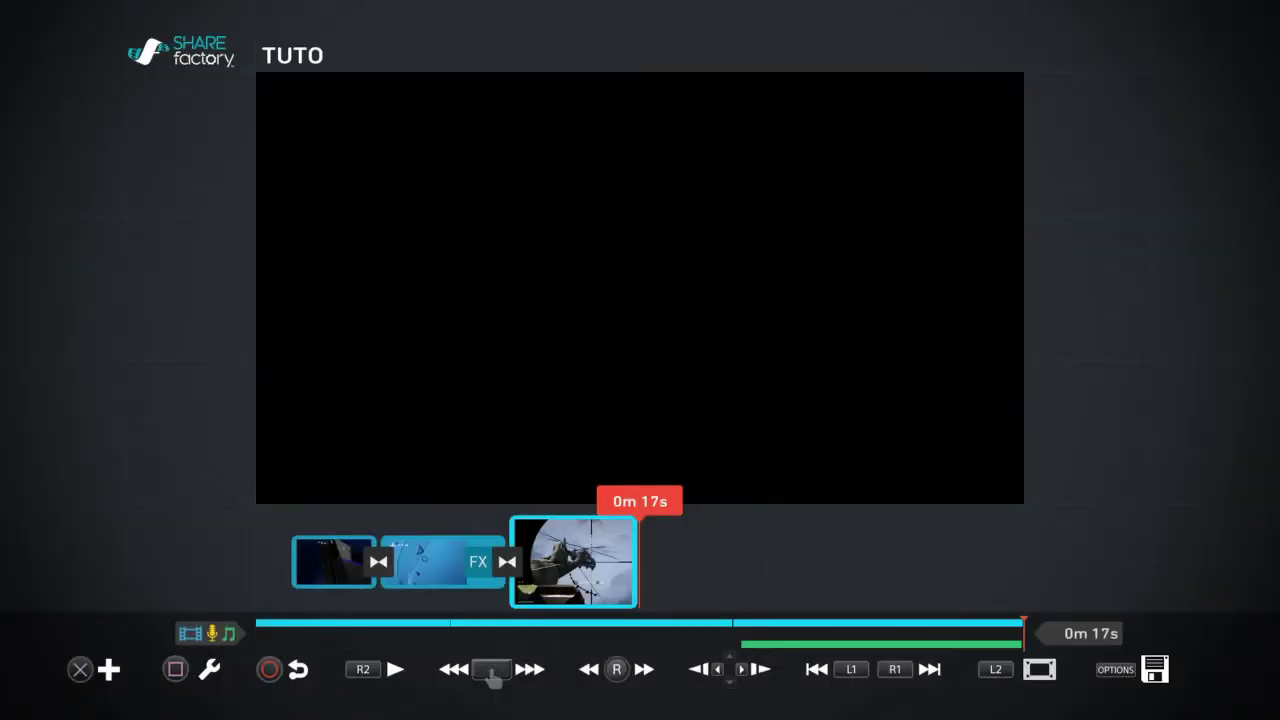
key(Return)
key(Return)
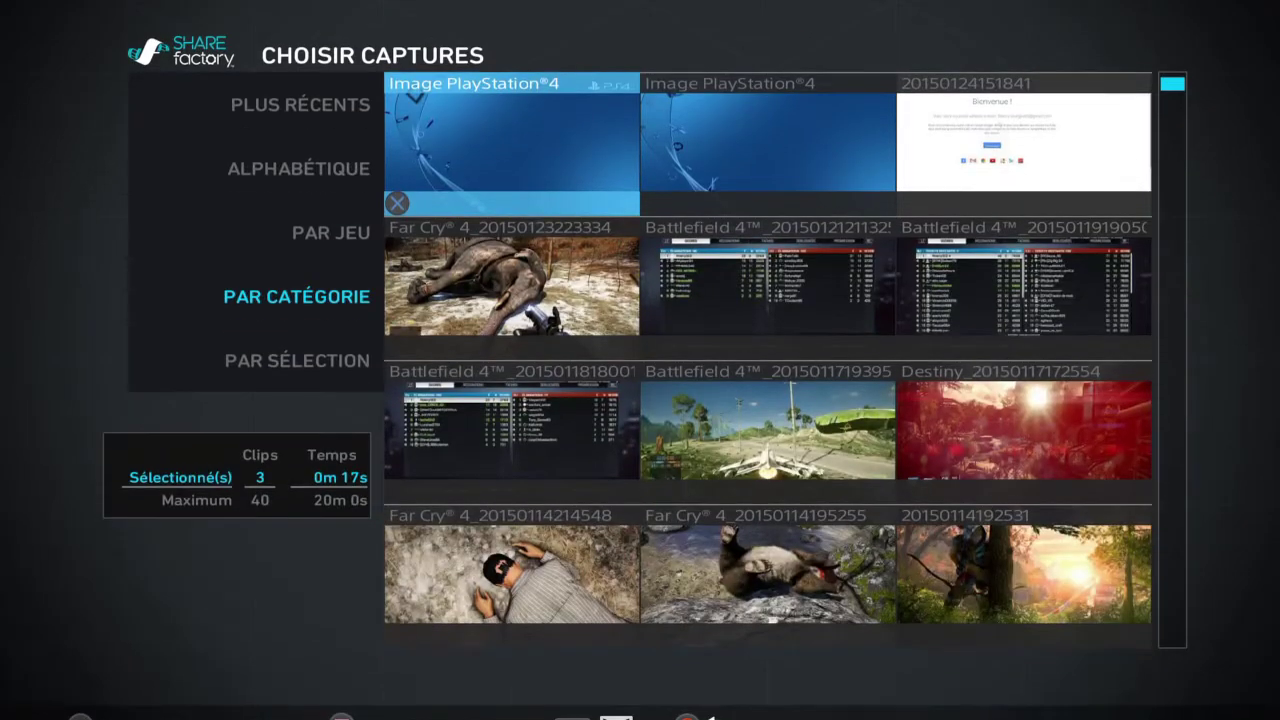
Sort the captures by game and show only Far Cry 4 captures
key(Up)
key(Down)
key(Up)
key(Return)
key(Down)
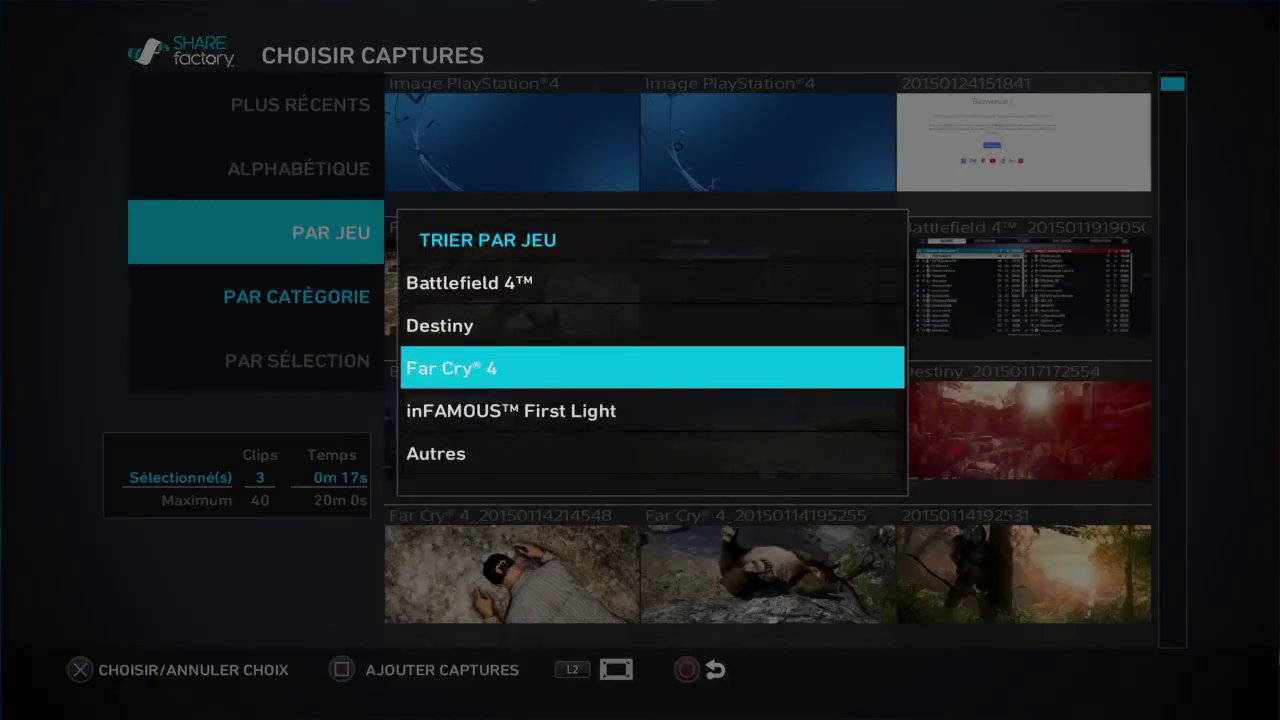
key(Return)
key(Down)
key(Down)
key(Down)
key(Down)
key(Down)
key(Down)
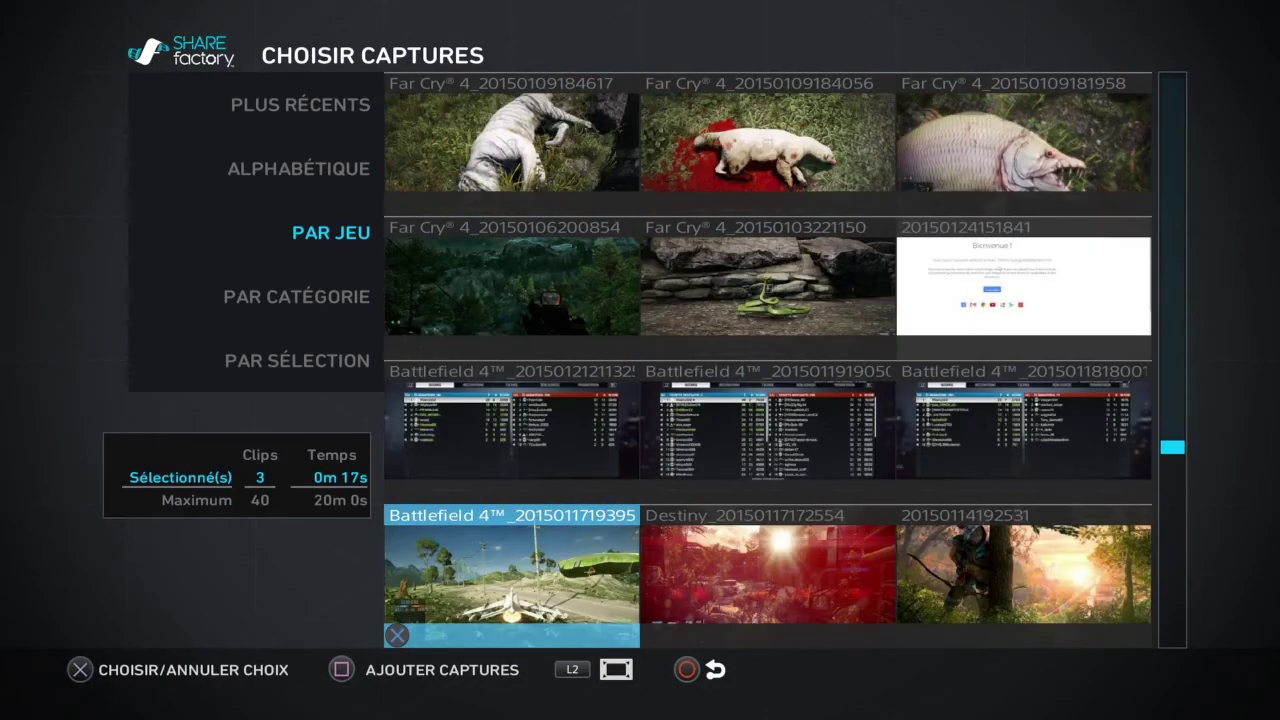
key(Down)
key(Down)
key(Down)
key(Up)
key(Up)
key(Up)
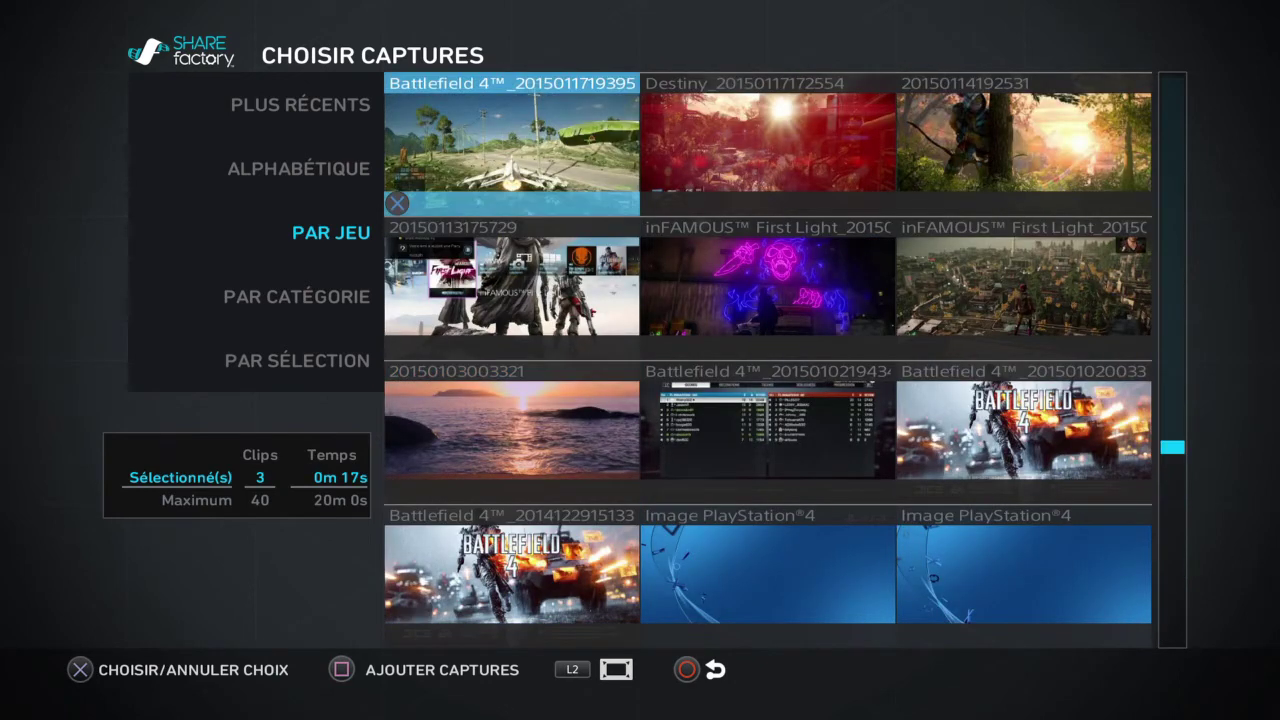
key(Up)
key(Right)
key(Down)
key(Right)
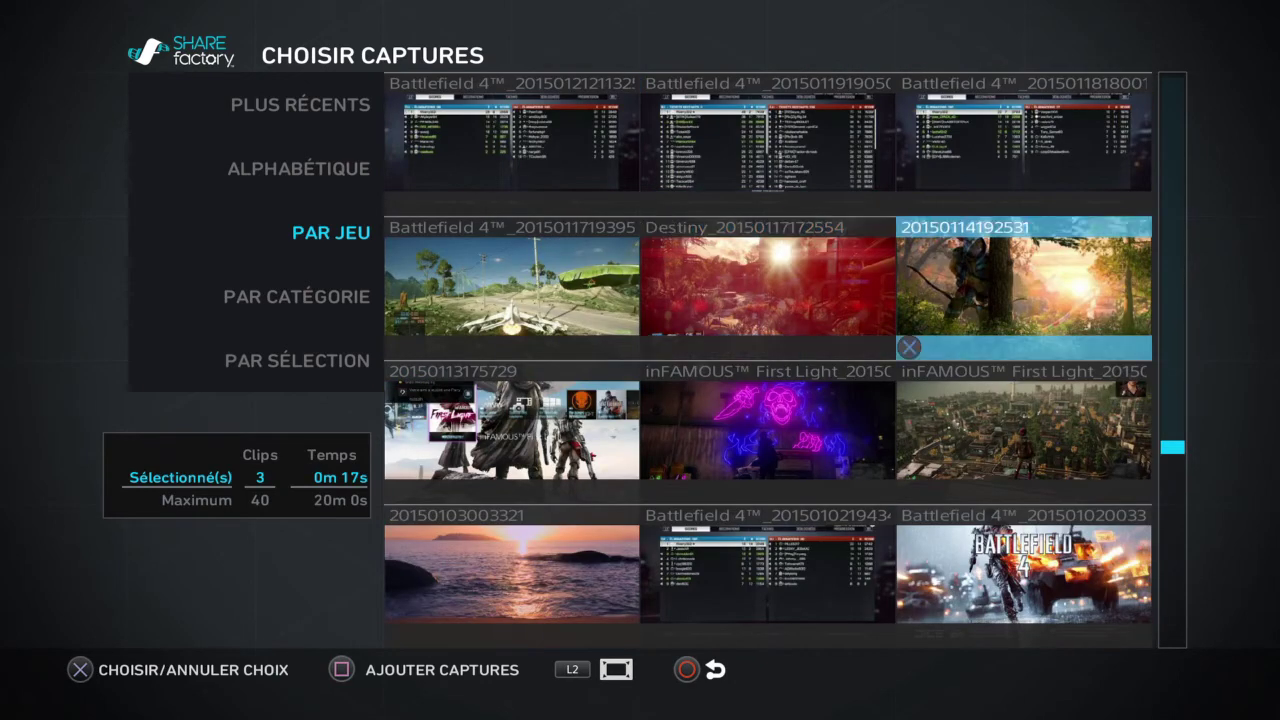
key(Left)
key(Right)
key(Return)
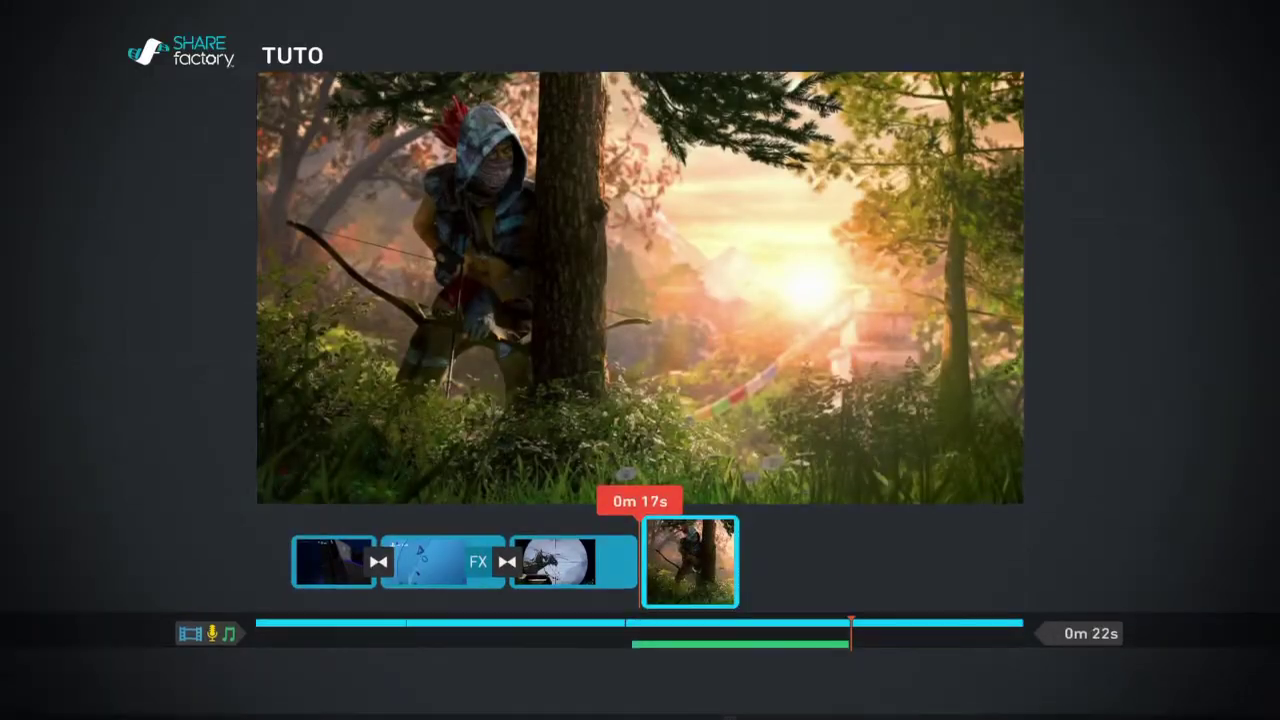
key(Left)
key(space)
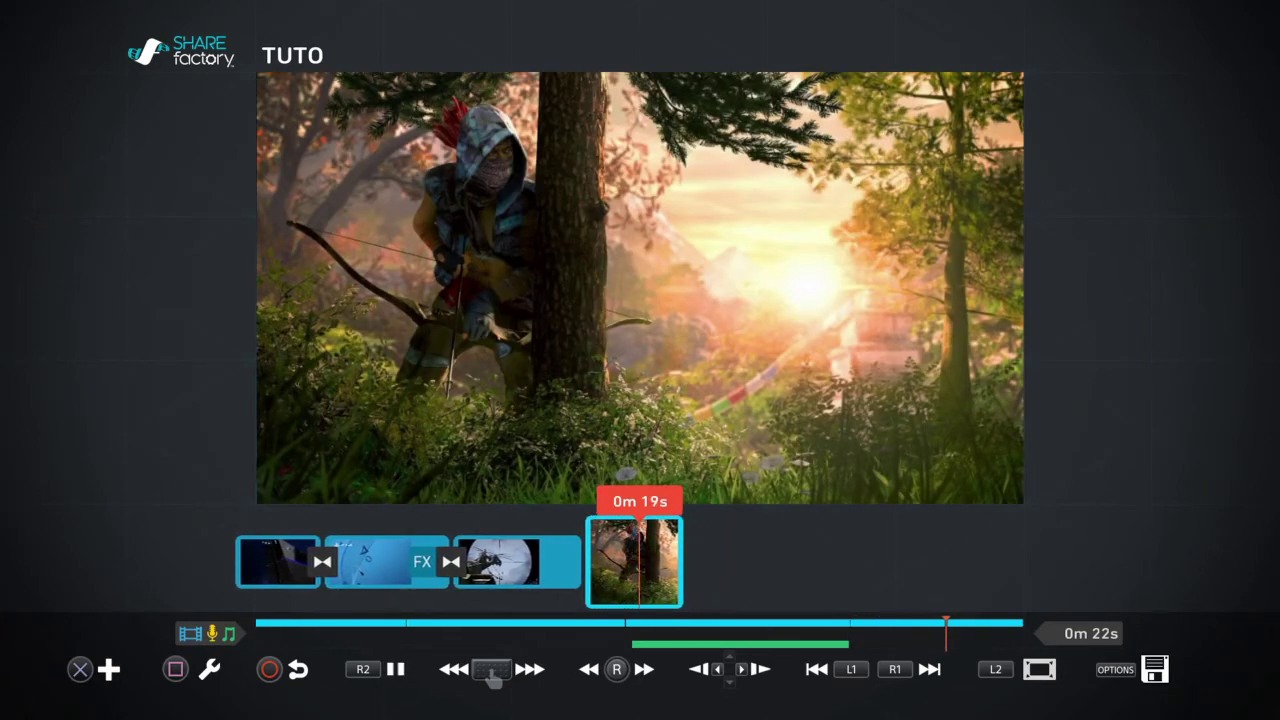
key(Left)
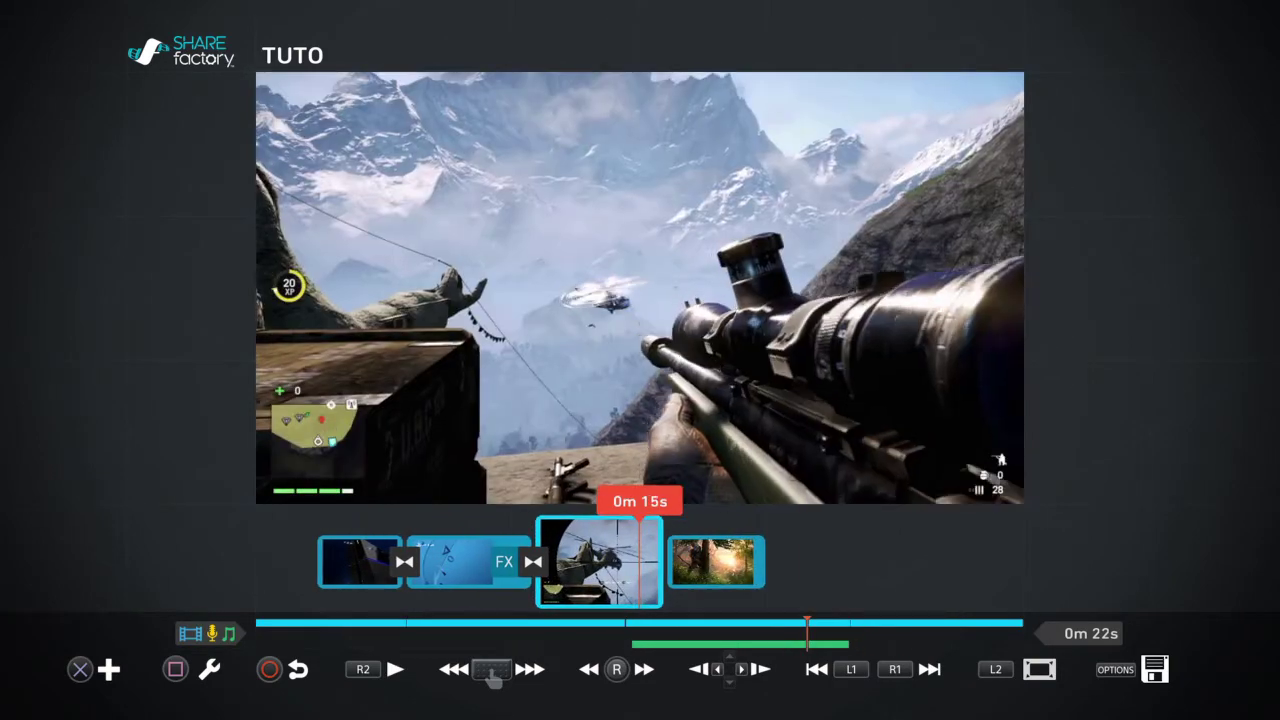
key(Right)
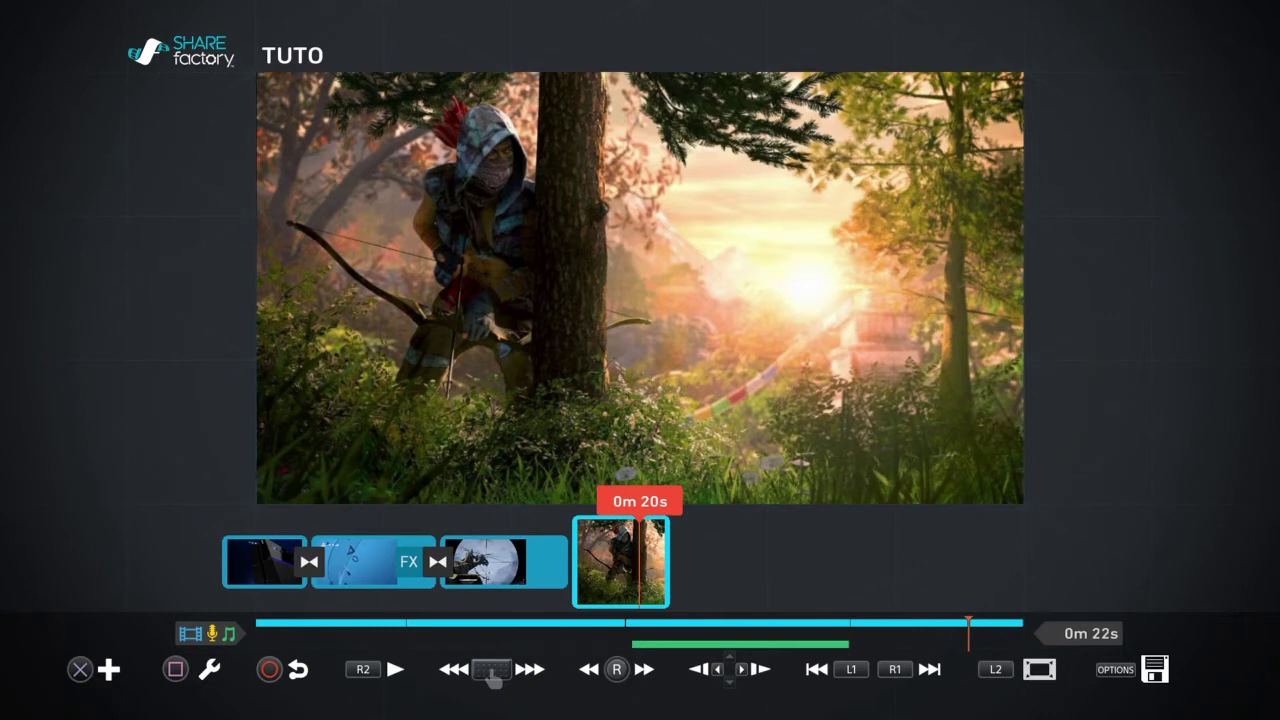
key(Left)
key(Left)
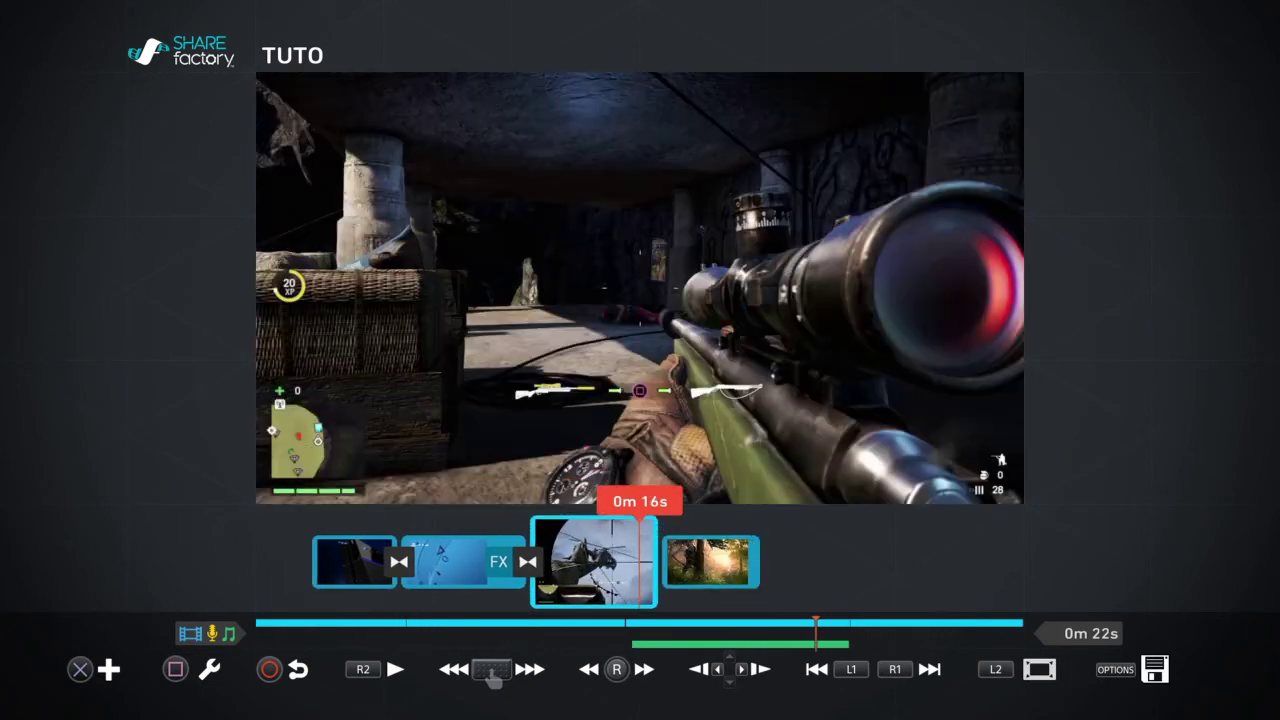
key(Right)
key(Right)
key(Right)
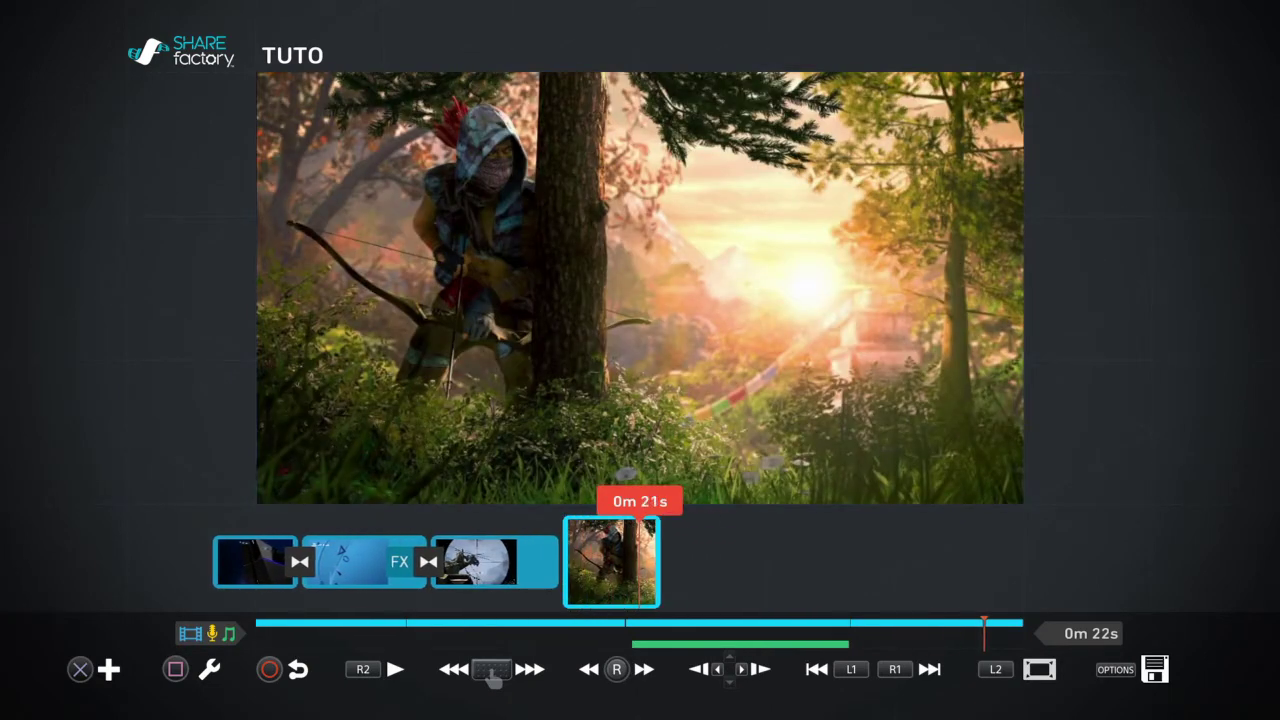
key(Left)
key(Left)
key(Left)
key(Left)
key(Left)
key(Right)
key(Right)
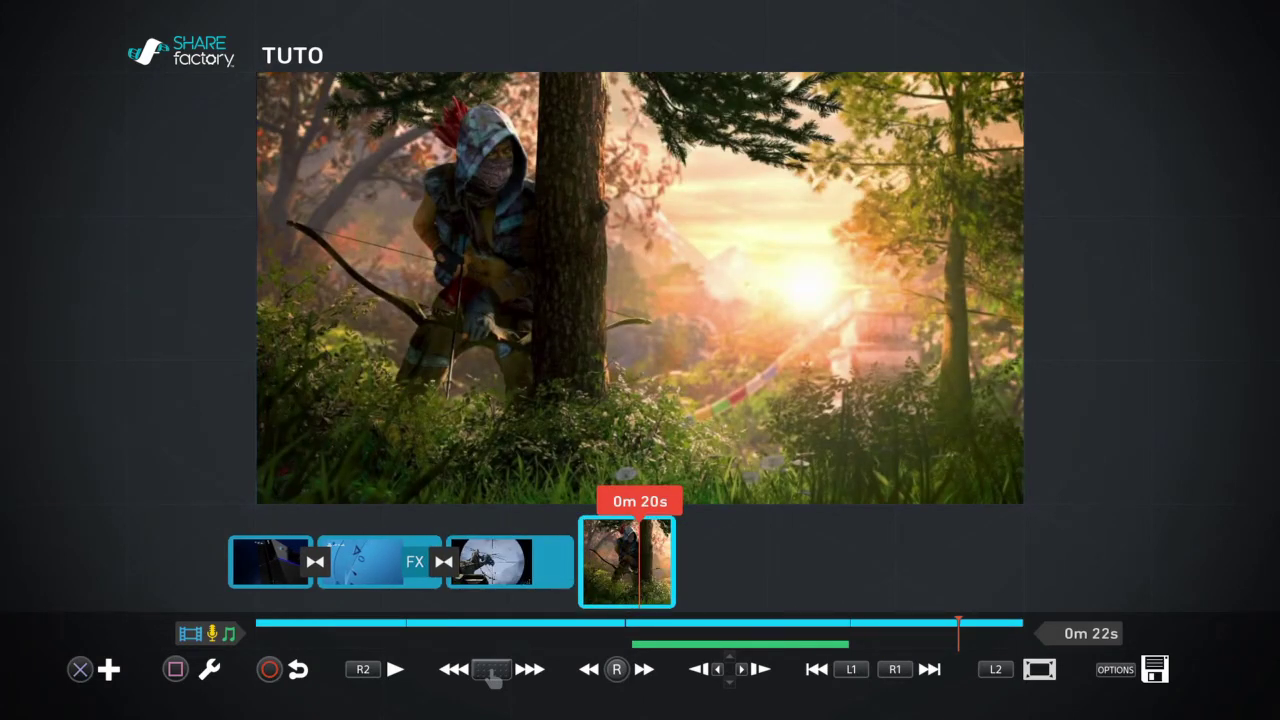
key(Left)
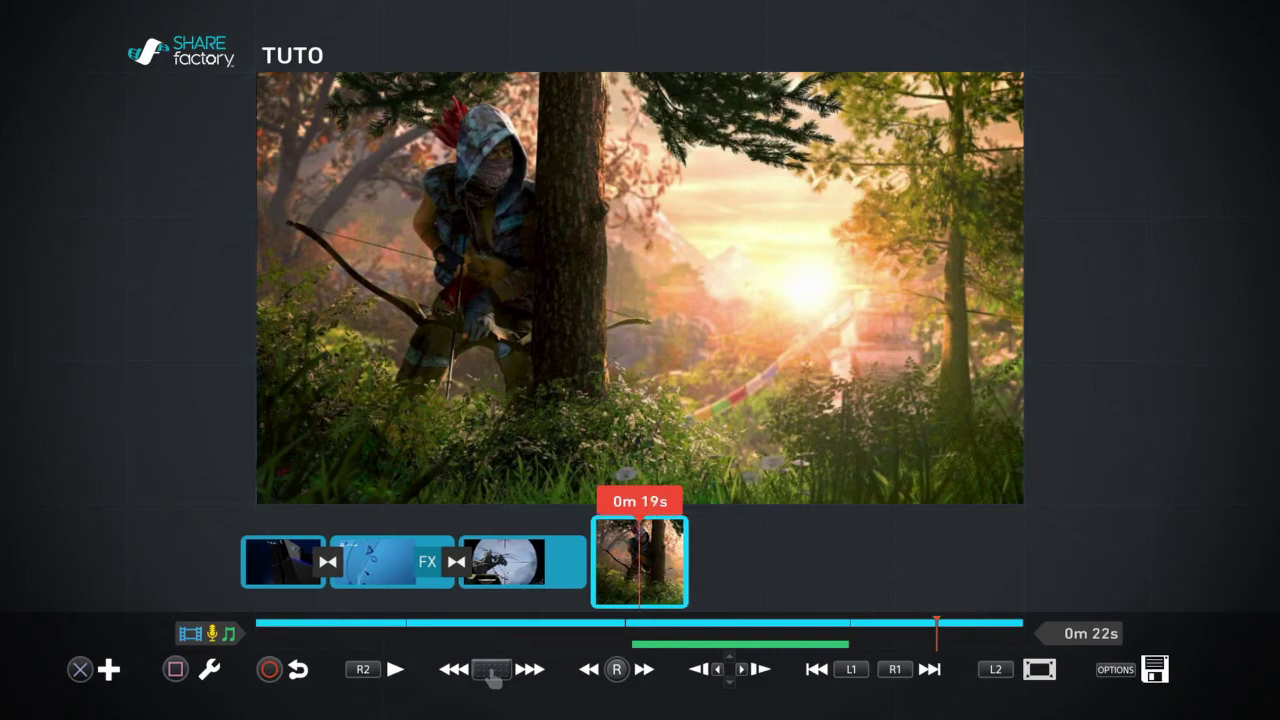
key(Return)
key(Right)
key(Right)
Add a bold-style text effect reading 'ABONNE TOI ;)' over the forest clip
key(Left)
key(Right)
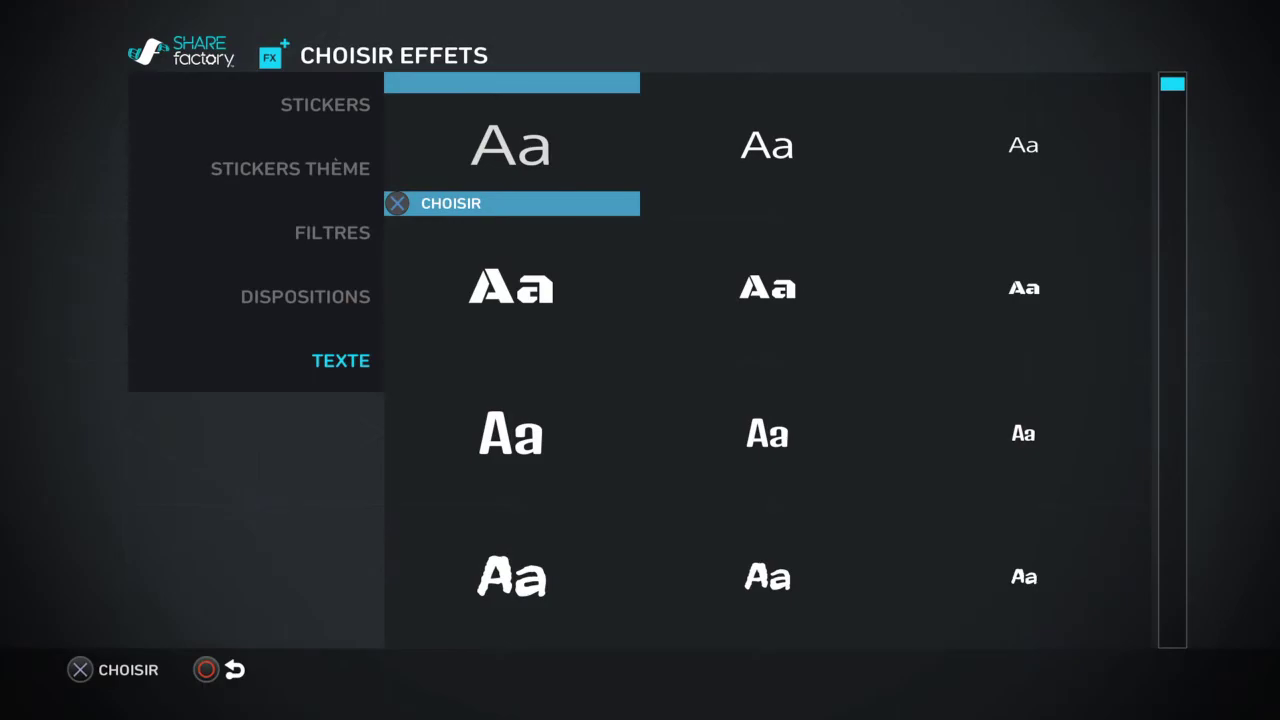
key(Down)
key(Escape)
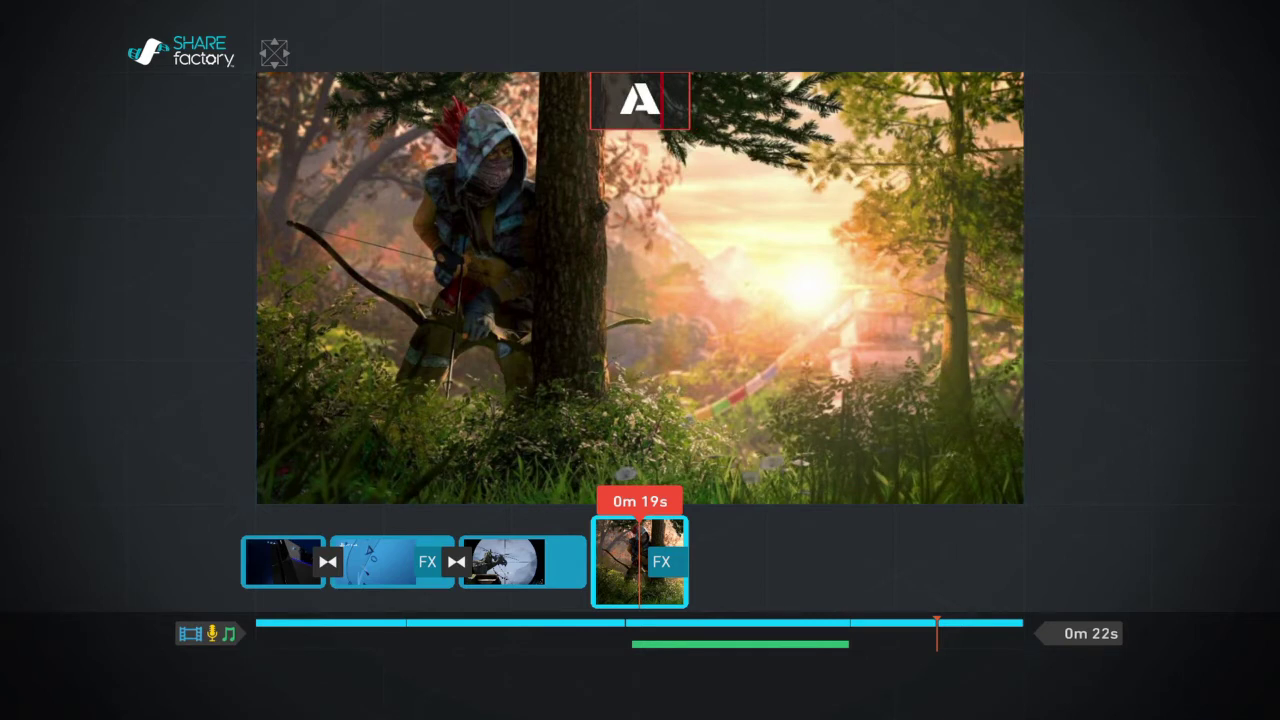
text(B)
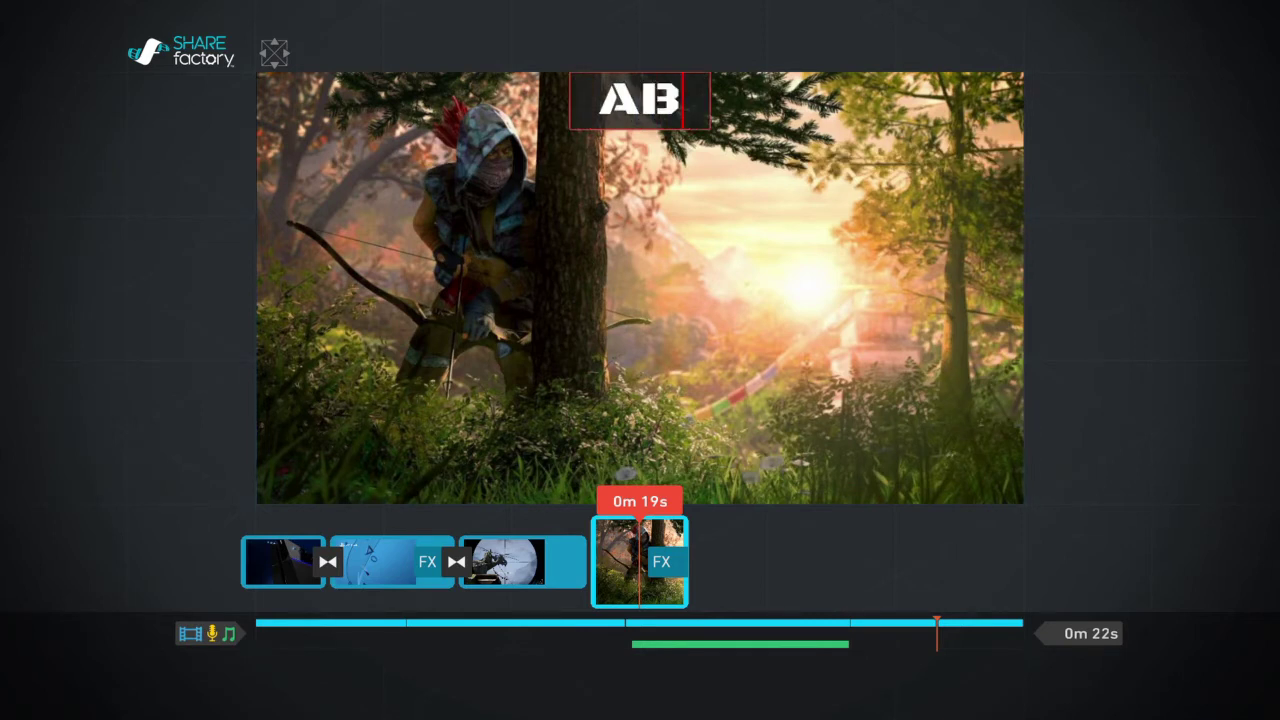
text(ONNE TOI ;))
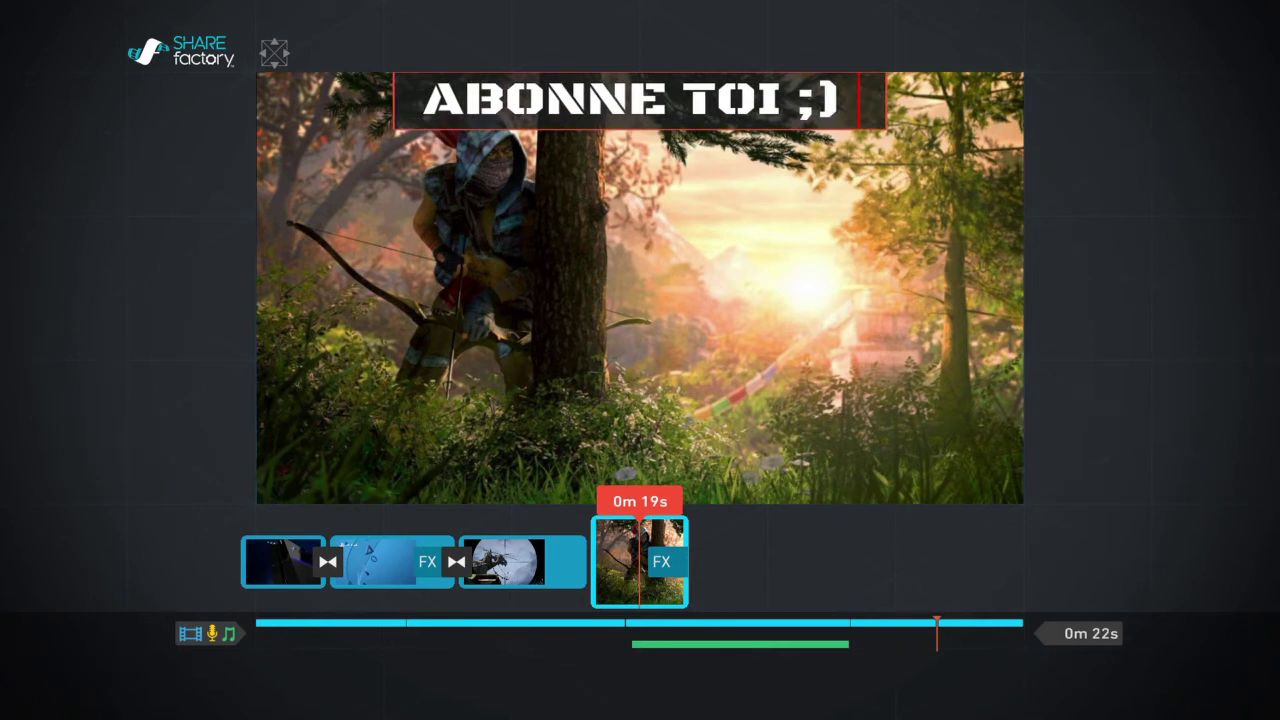
key(Return)
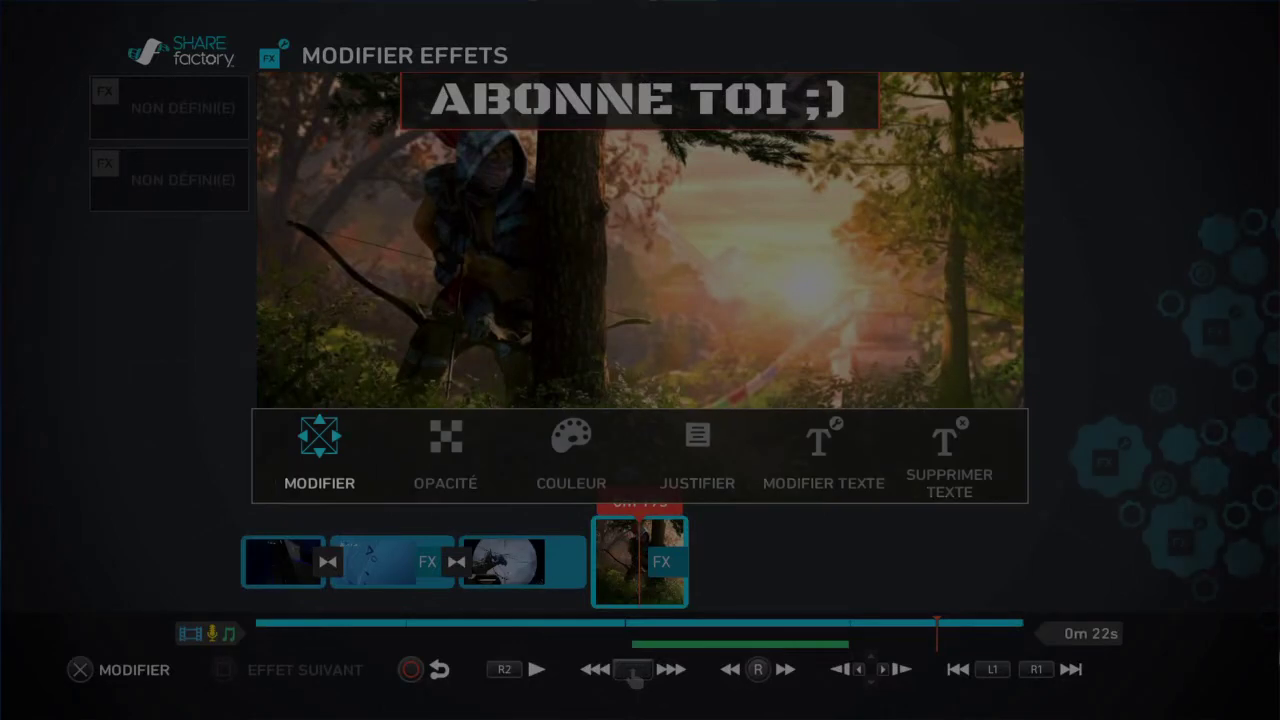
Set the ABONNE TOI ;) title colour to red
key(Right)
key(Right)
key(Left)
key(Right)
key(Return)
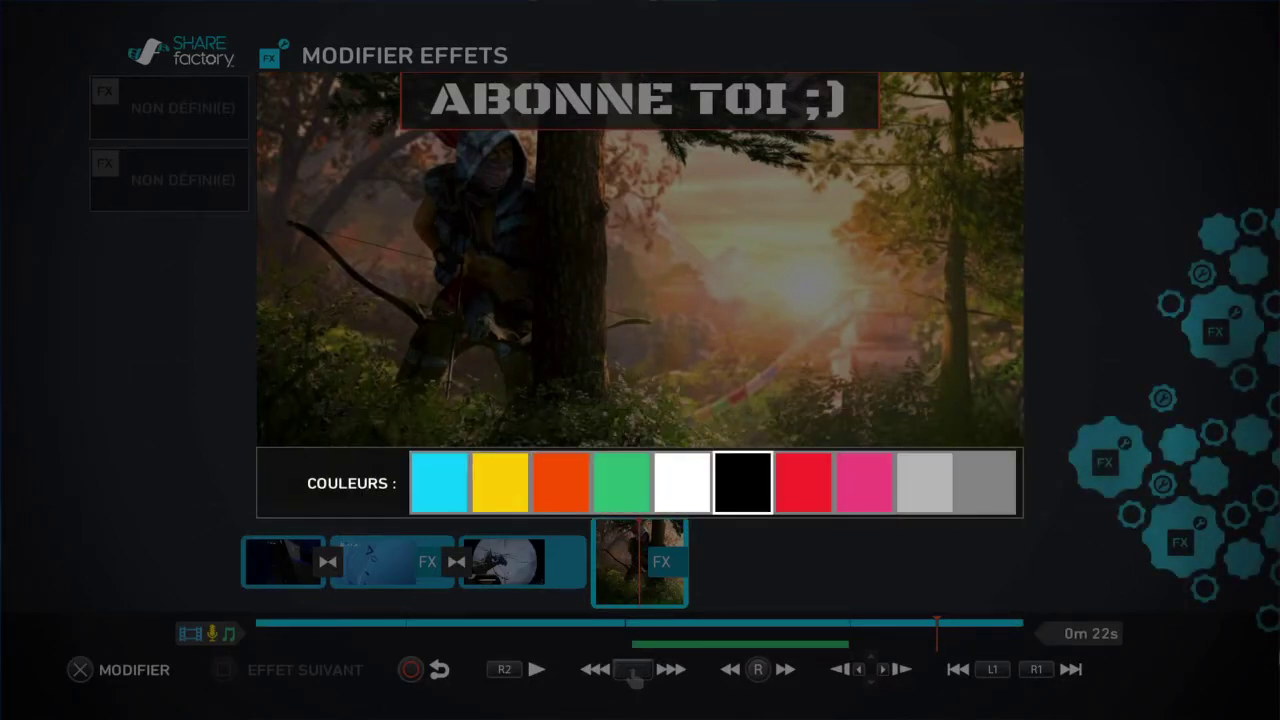
key(Right)
key(Return)
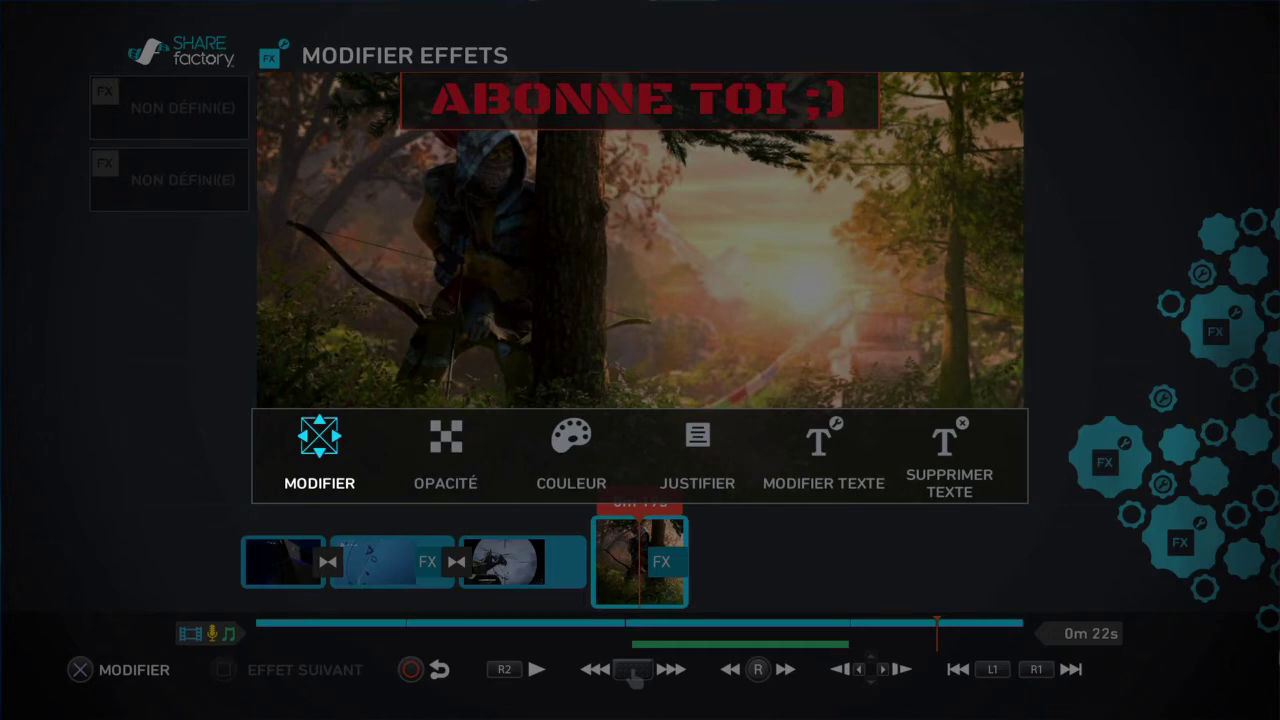
Change the title colour to cyan instead
key(Right)
key(Right)
key(Return)
key(Left)
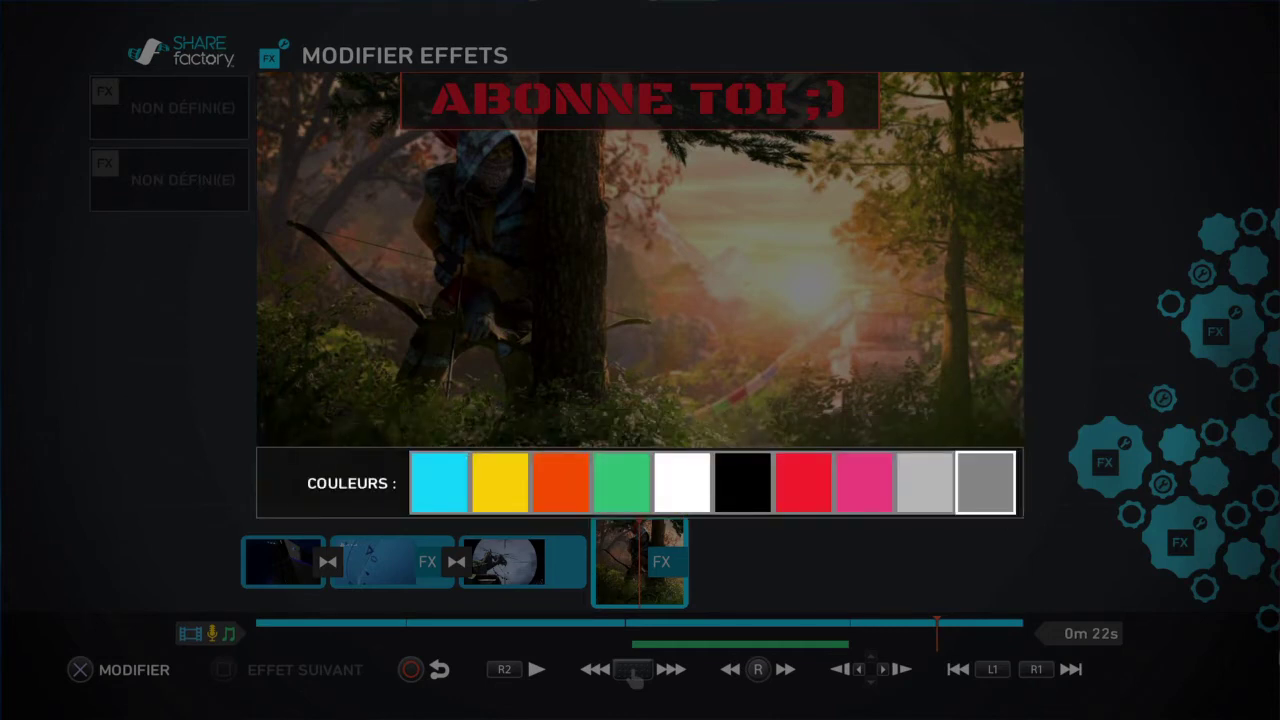
key(Return)
Exit effect editing and select the sniper scope clip on the timeline
key(Right)
key(Left)
key(Left)
key(Right)
key(Left)
key(Left)
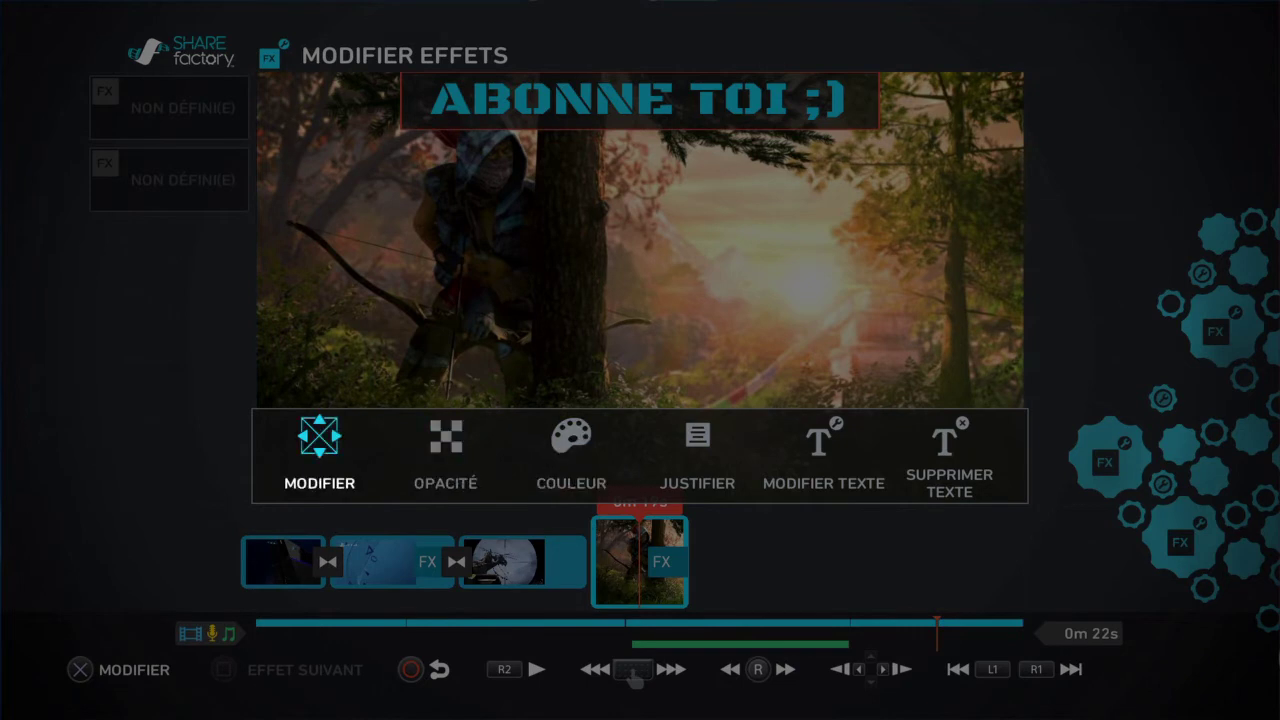
key(Right)
key(Right)
key(Left)
key(Right)
key(Escape)
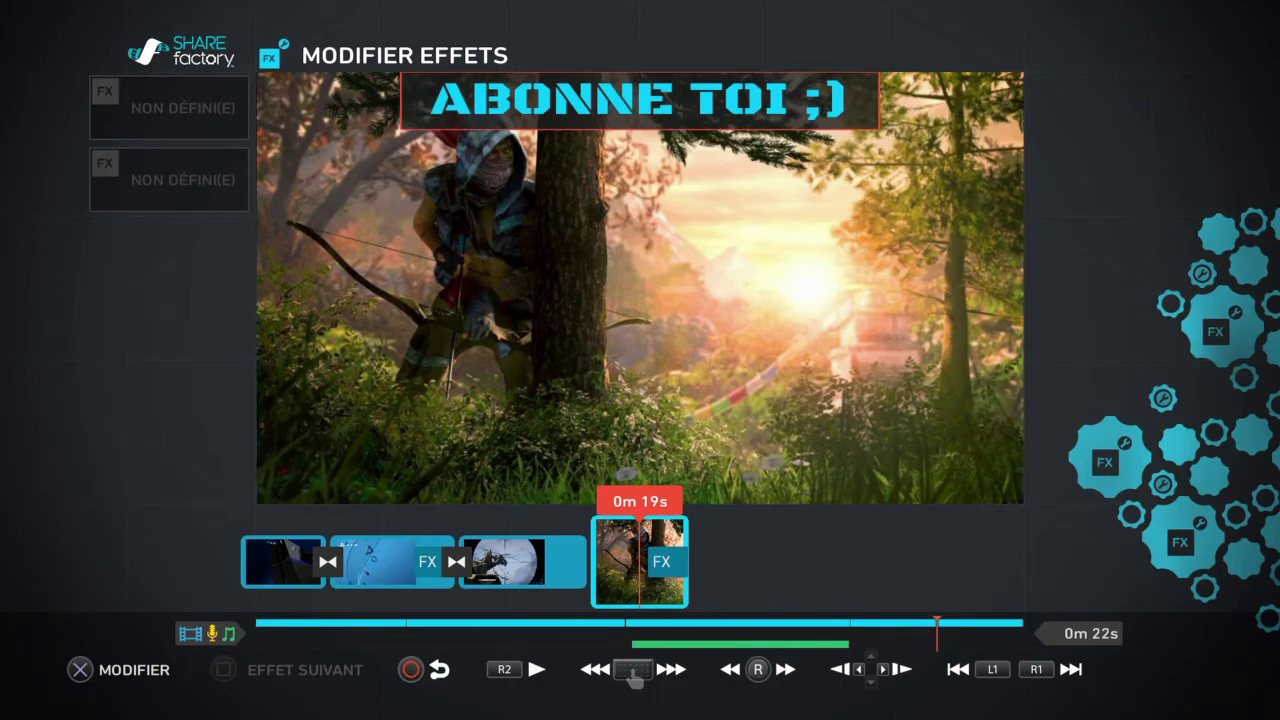
key(Escape)
key(Left)
key(Left)
key(Right)
Position the helicopter clip preview on the rifle shot at 0m 16s
key(Return)
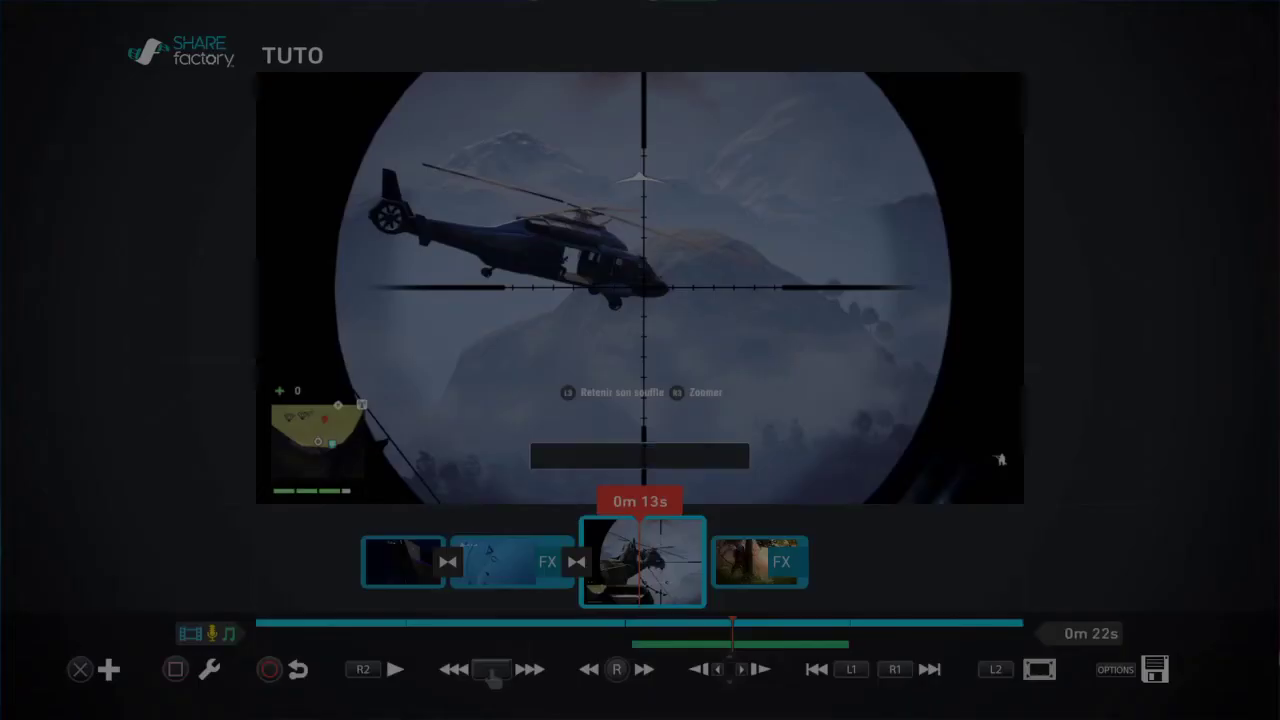
key(Escape)
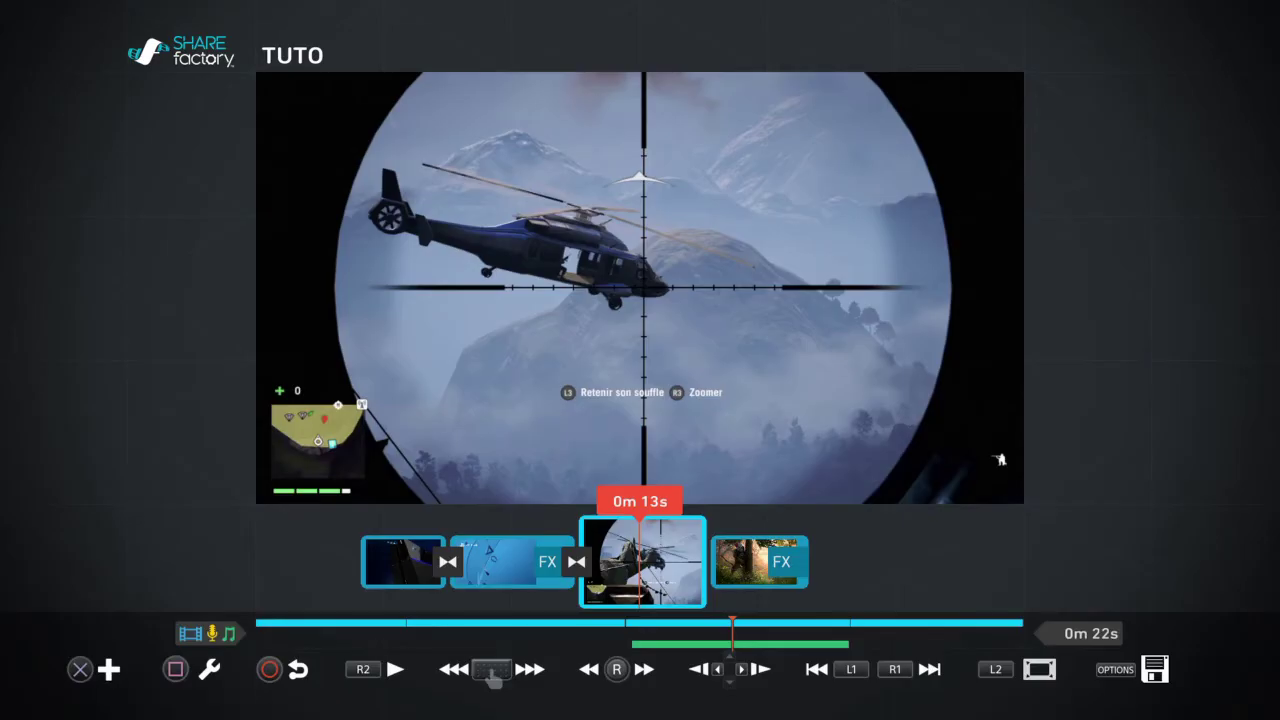
key(Left)
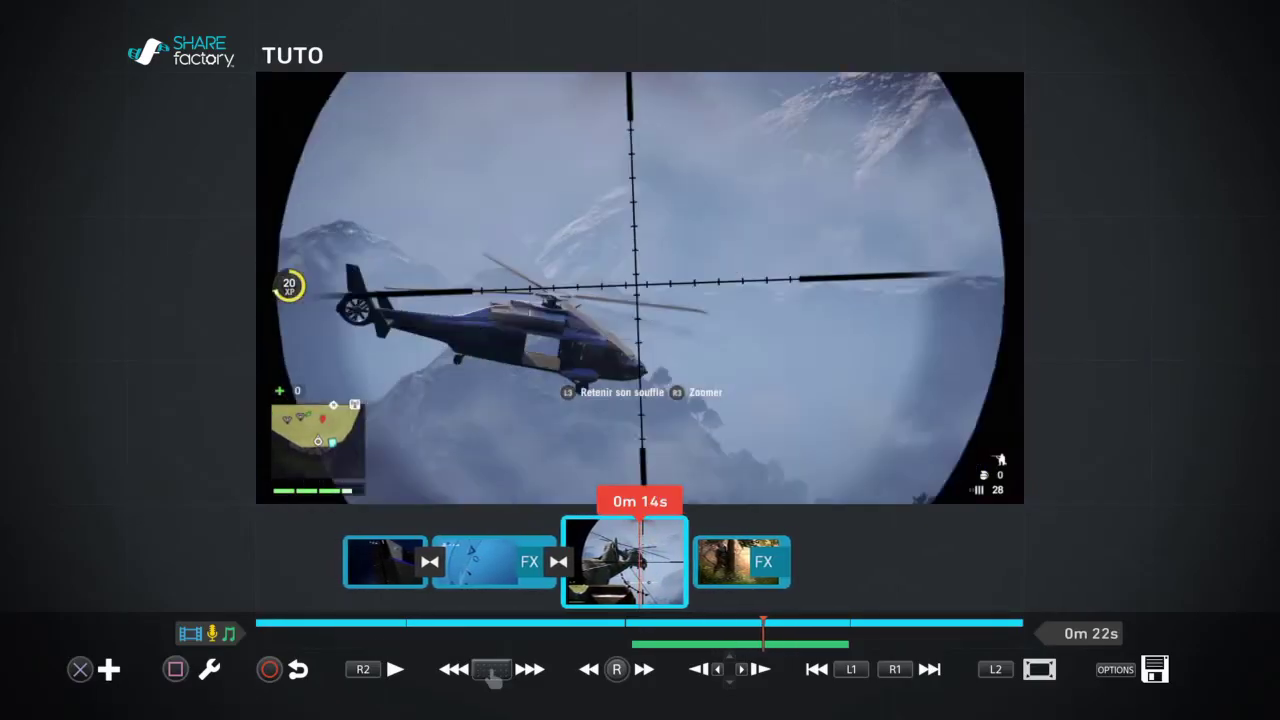
key(Right)
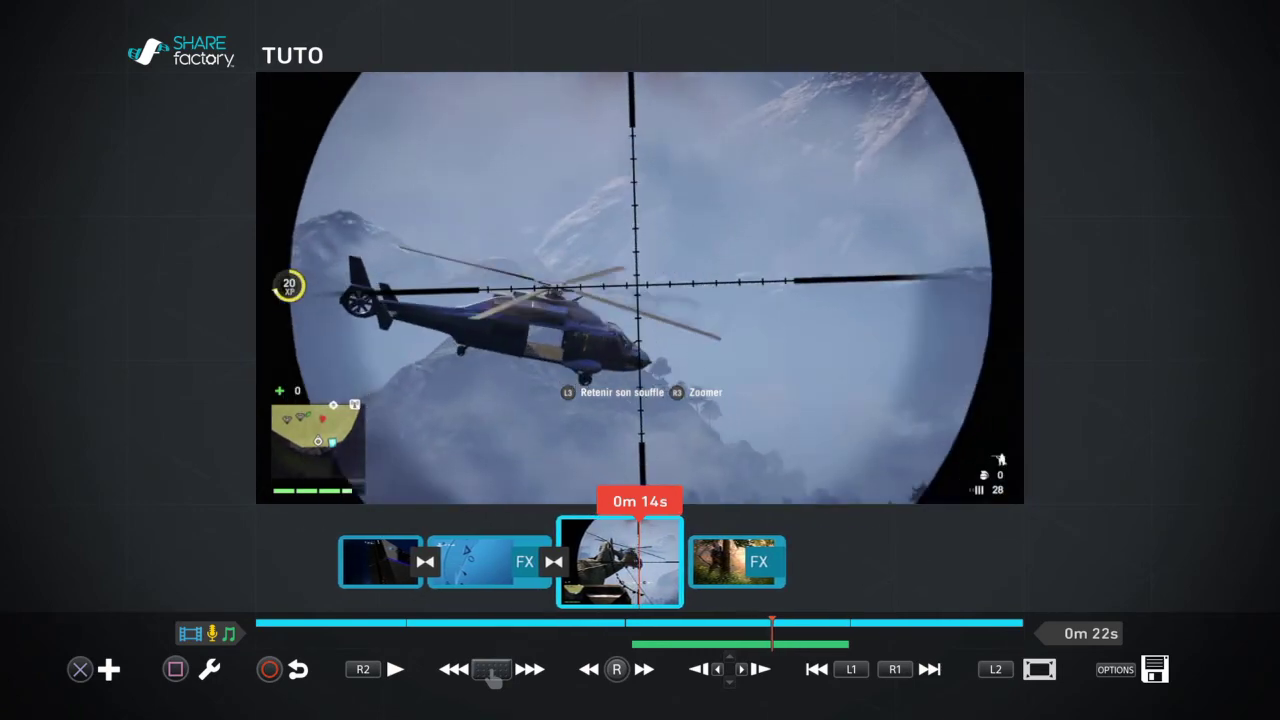
key(Right)
key(Right)
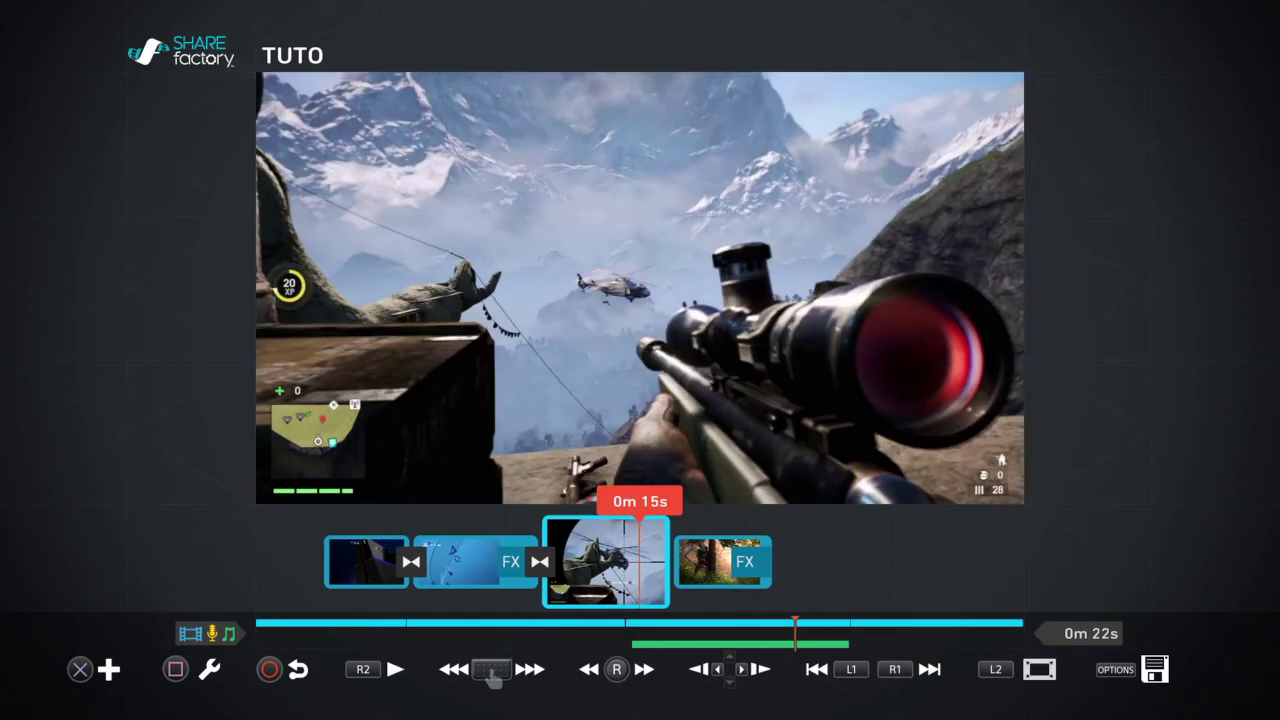
key(Left)
key(Left)
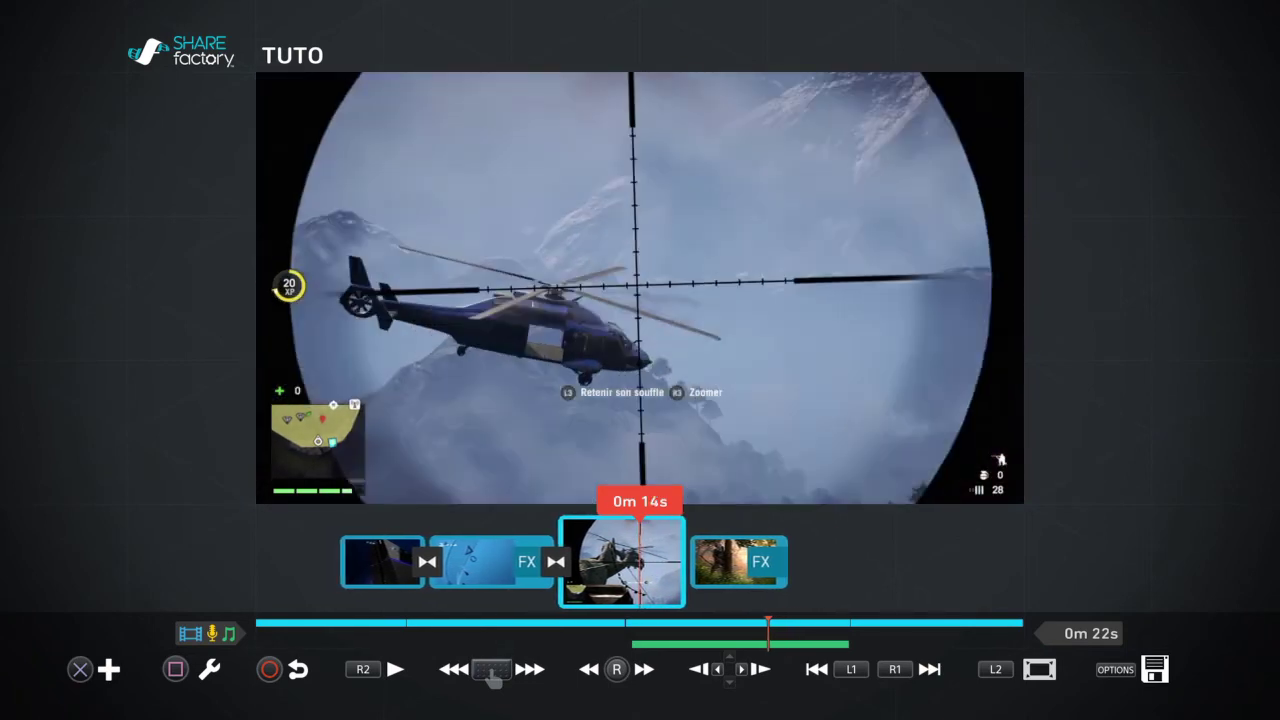
key(space)
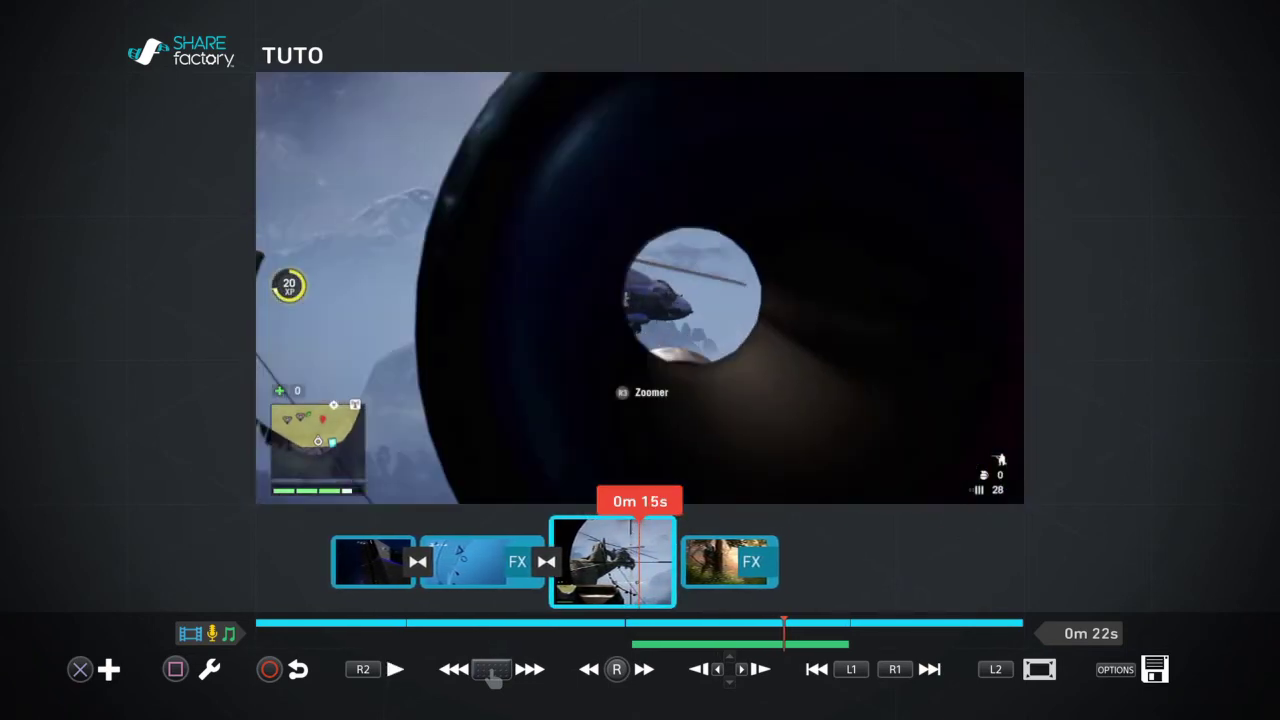
key(space)
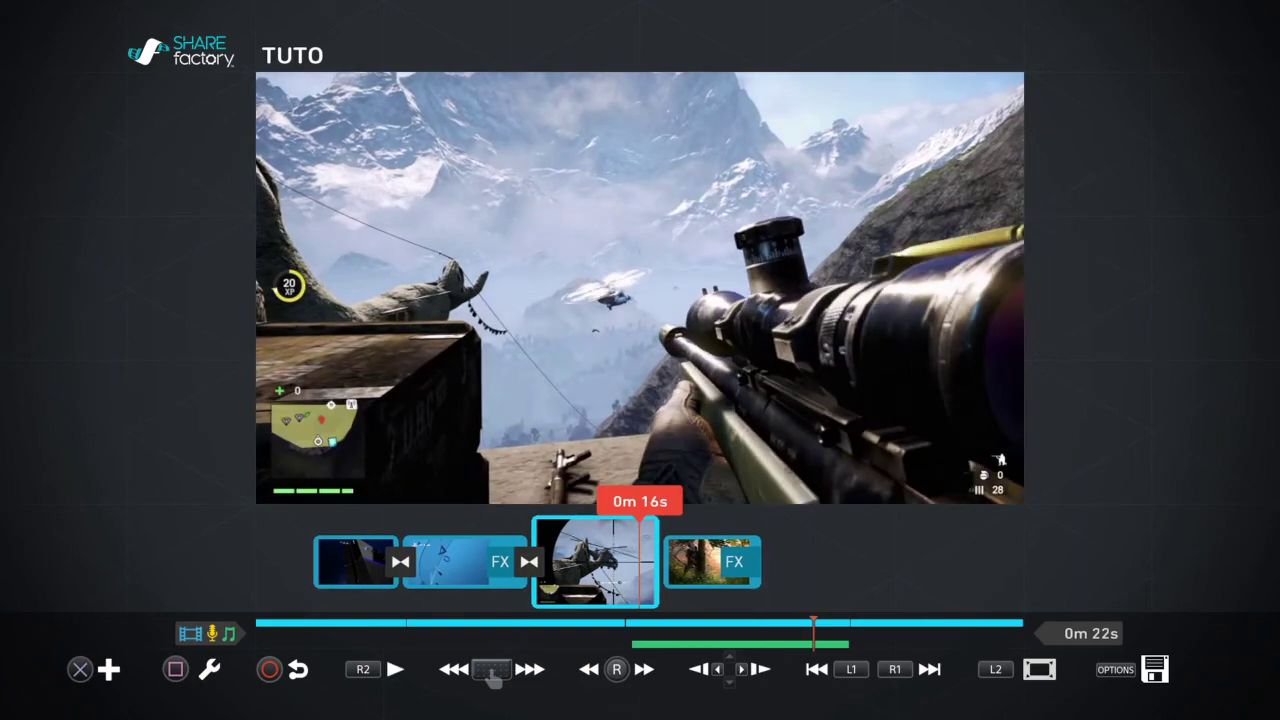
Bring up the Ajouter menu with Ajouter Effets highlighted
key(Return)
key(Right)
key(Right)
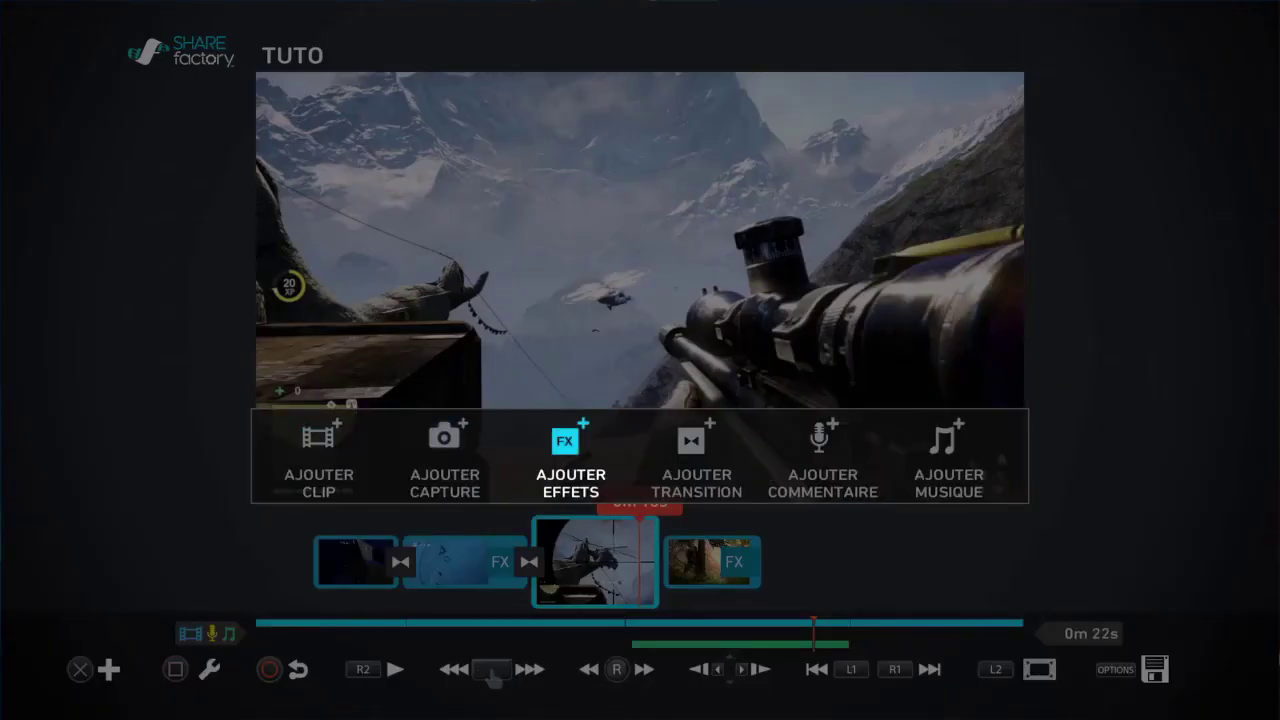
Add the BOOM! sticker from the Stickers category to the rifle shot at 0m 16s
key(Return)
key(Left)
key(Up)
key(Up)
key(Up)
key(Up)
key(Right)
key(Left)
key(Up)
key(Up)
key(Up)
key(Up)
key(Right)
key(Down)
key(Down)
key(Right)
key(Down)
key(Left)
key(Down)
key(Up)
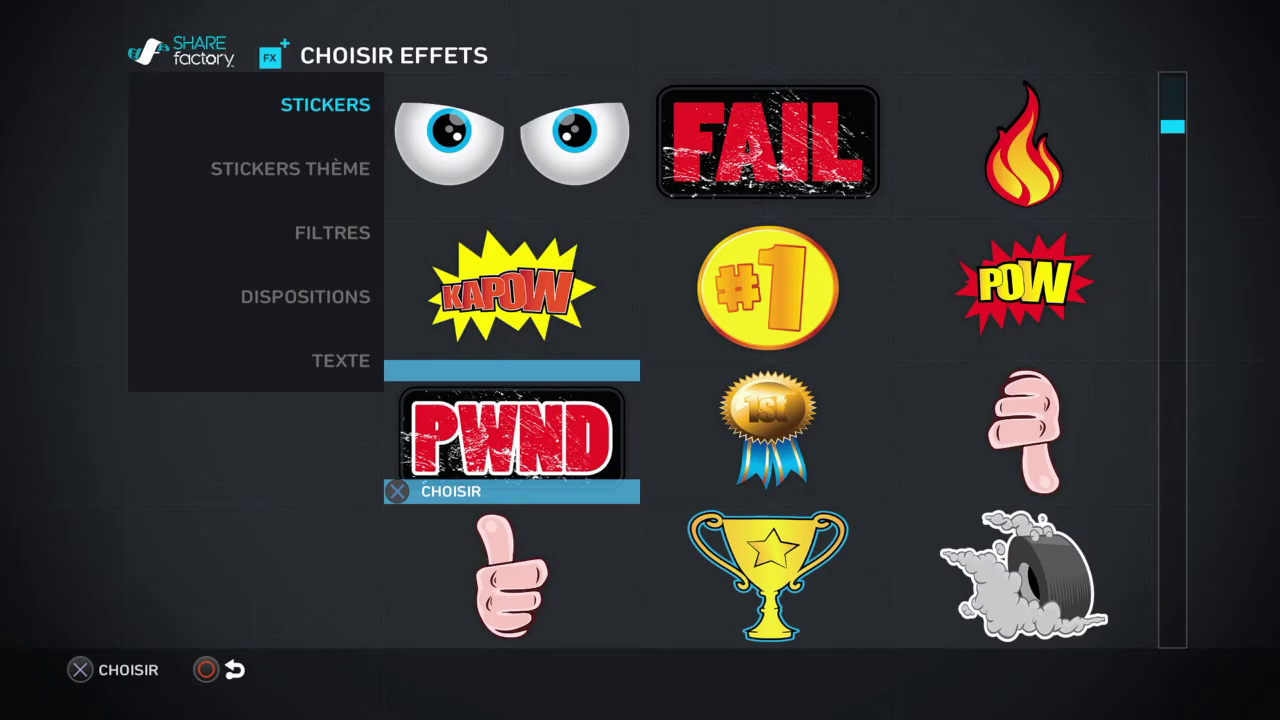
key(Down)
key(Down)
key(Return)
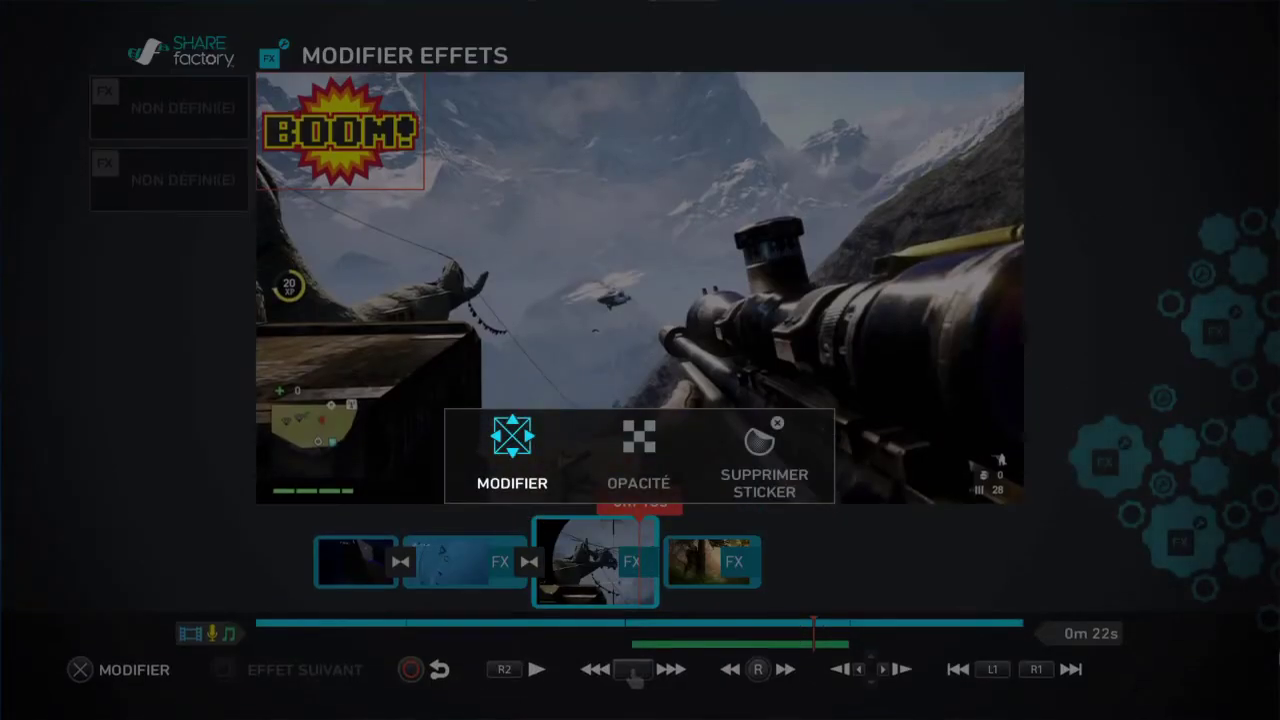
Tilt the BOOM! sticker counter-clockwise in the upper-left corner and confirm it
key(Return)
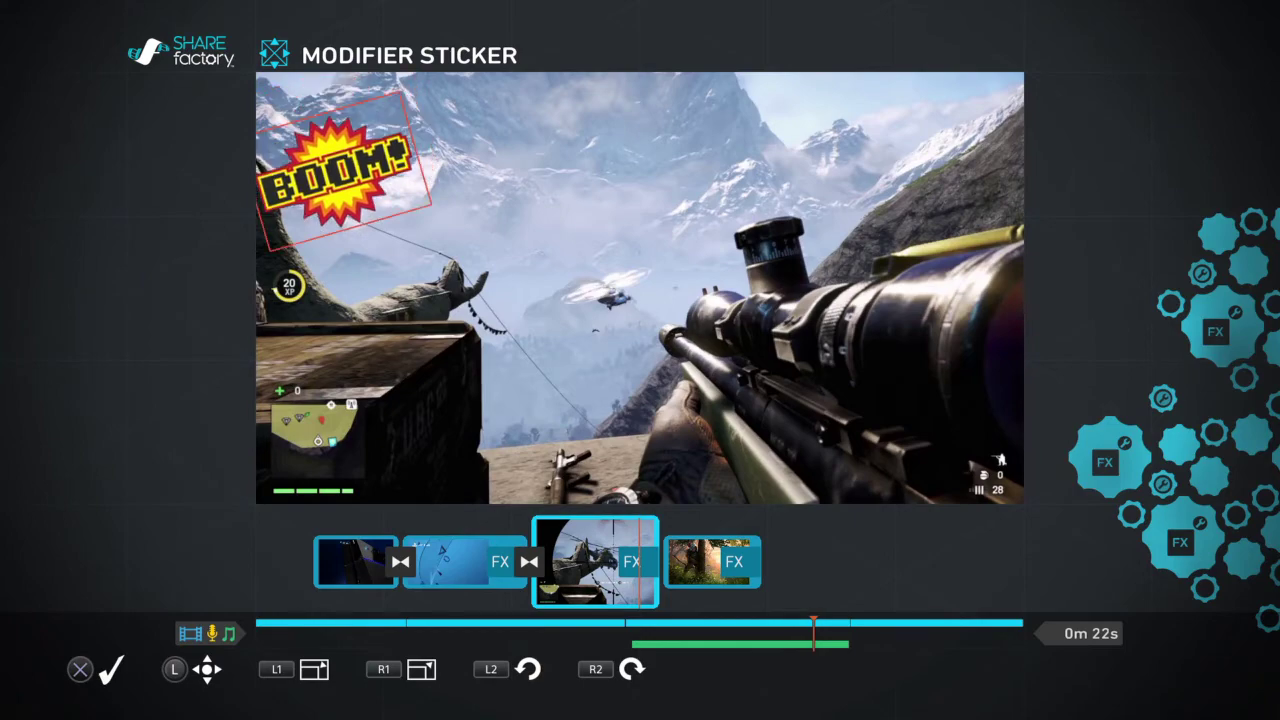
key(Return)
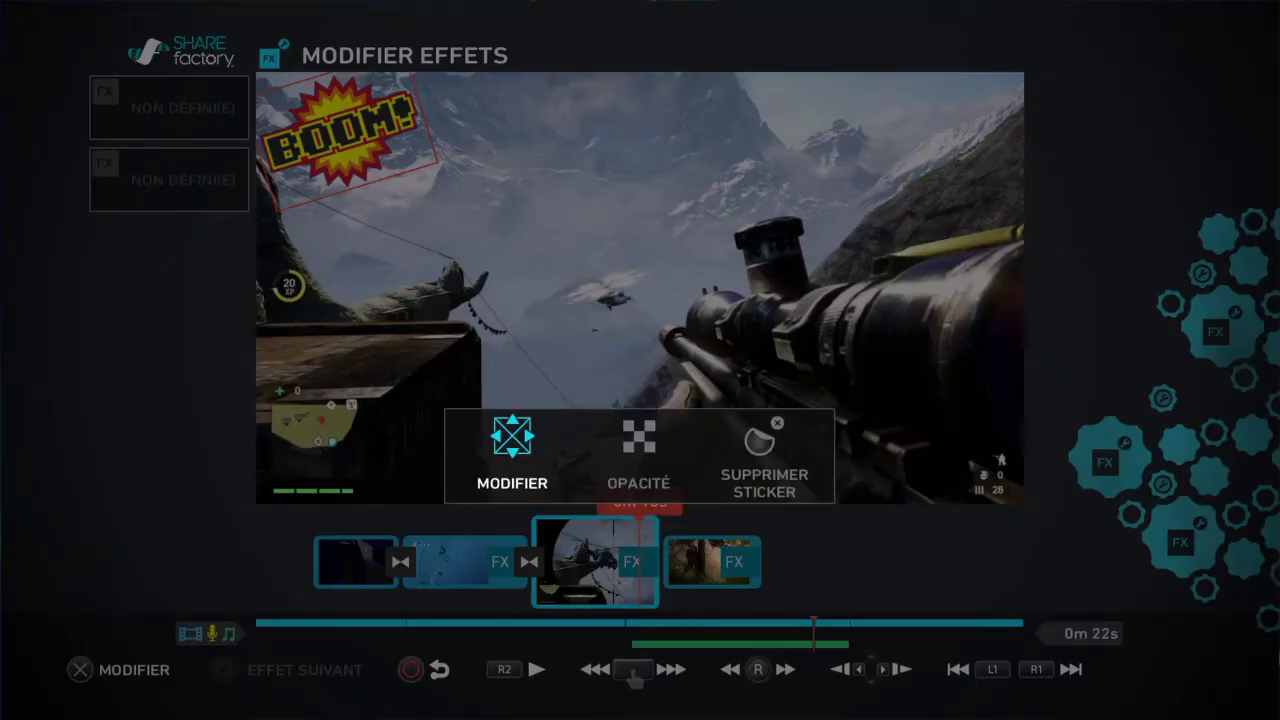
key(Escape)
key(Escape)
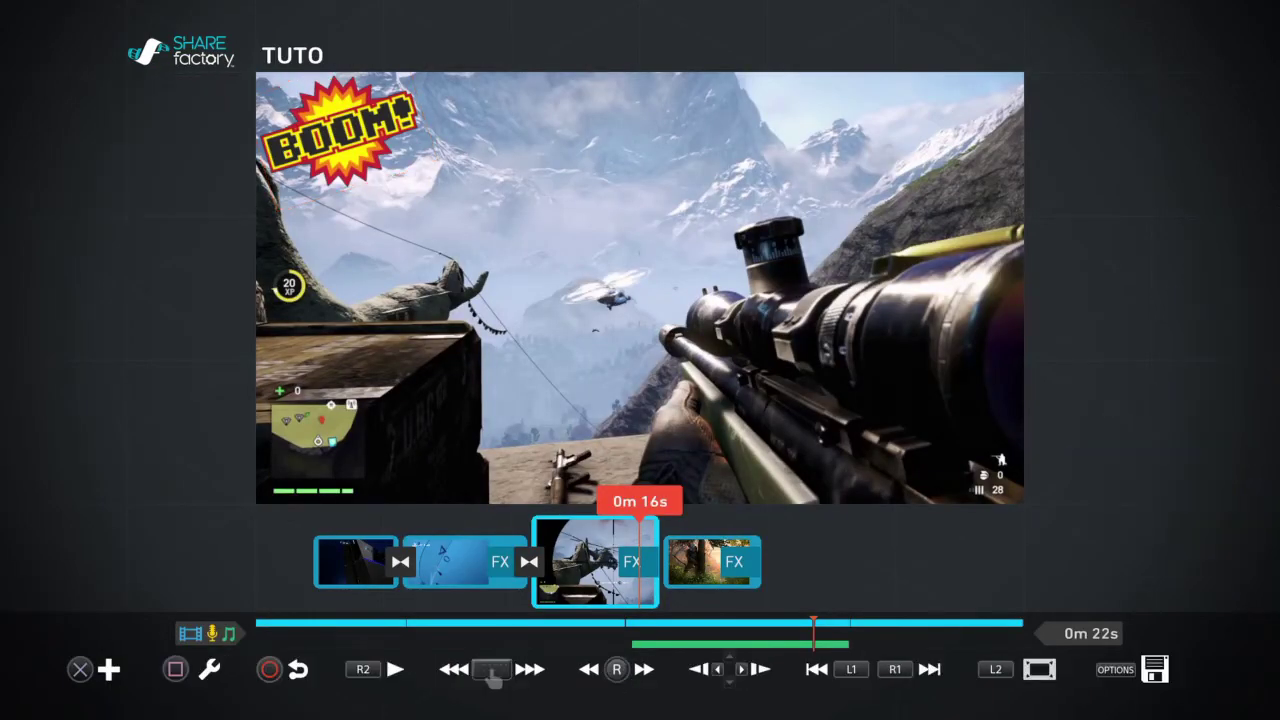
key(Return)
Add a 'BOOM BITCH' text title in the stencil font across the top of the shot
key(Right)
key(Right)
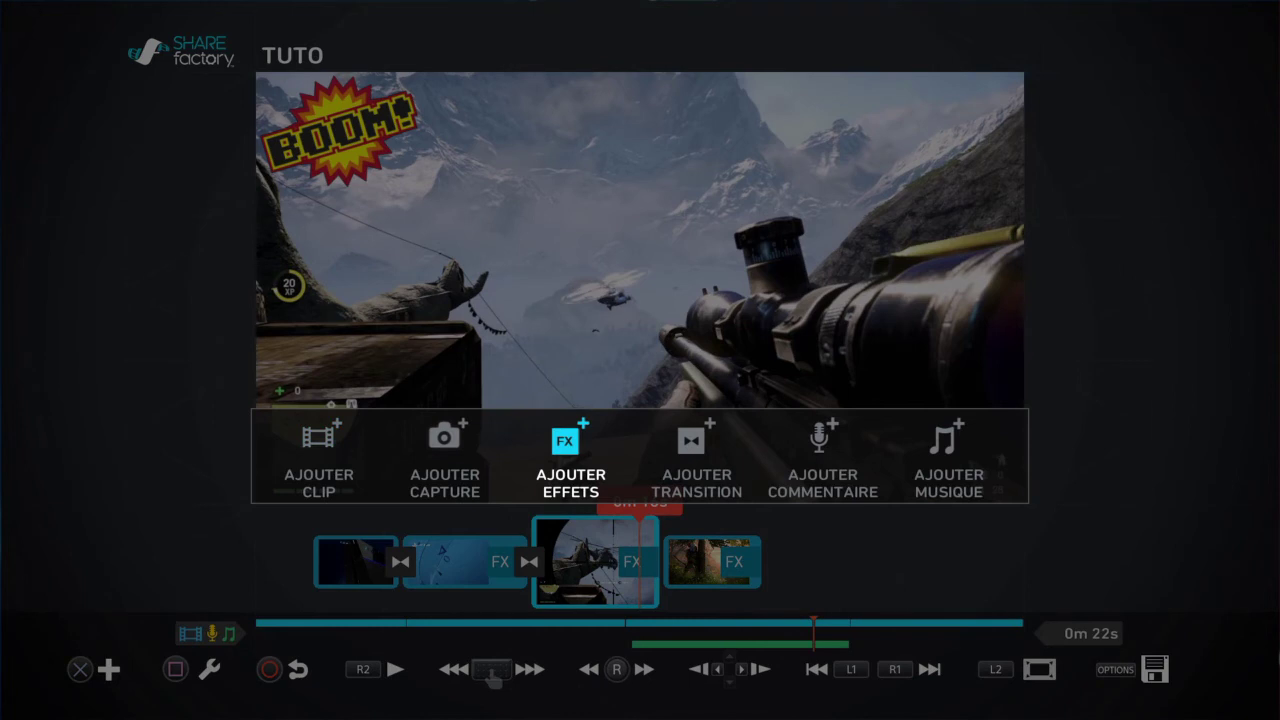
key(Right)
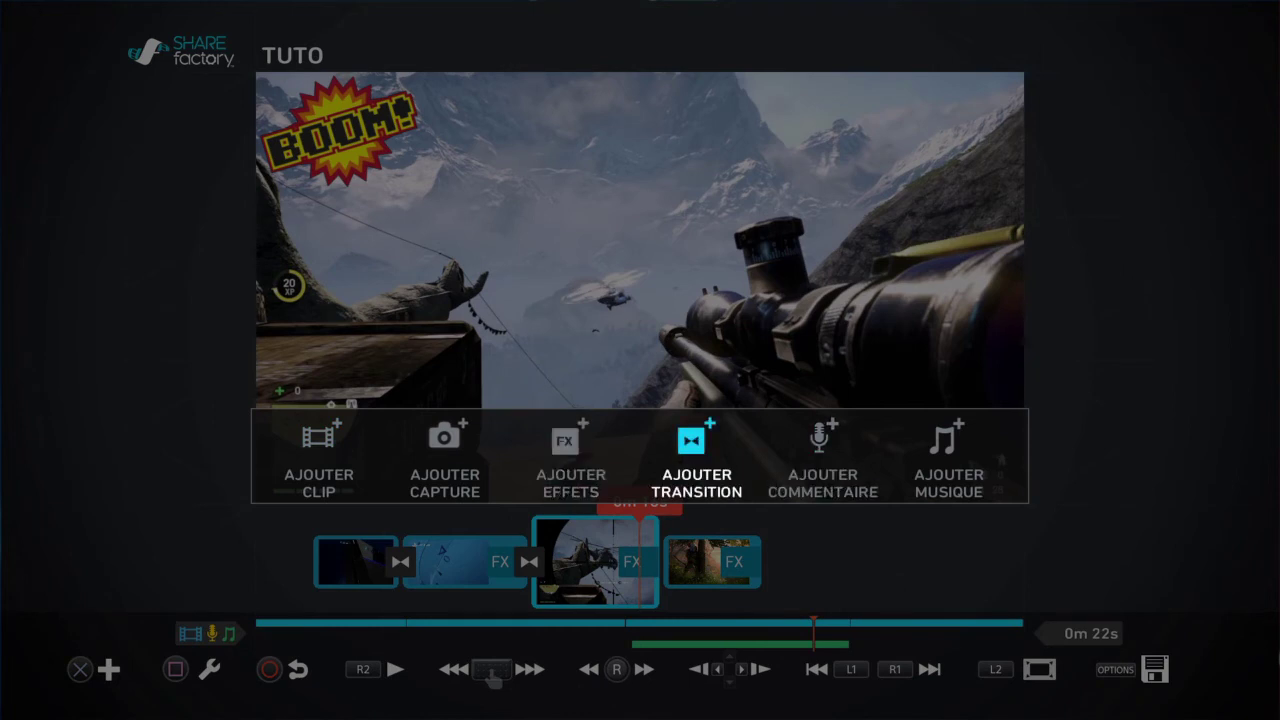
key(Left)
key(Left)
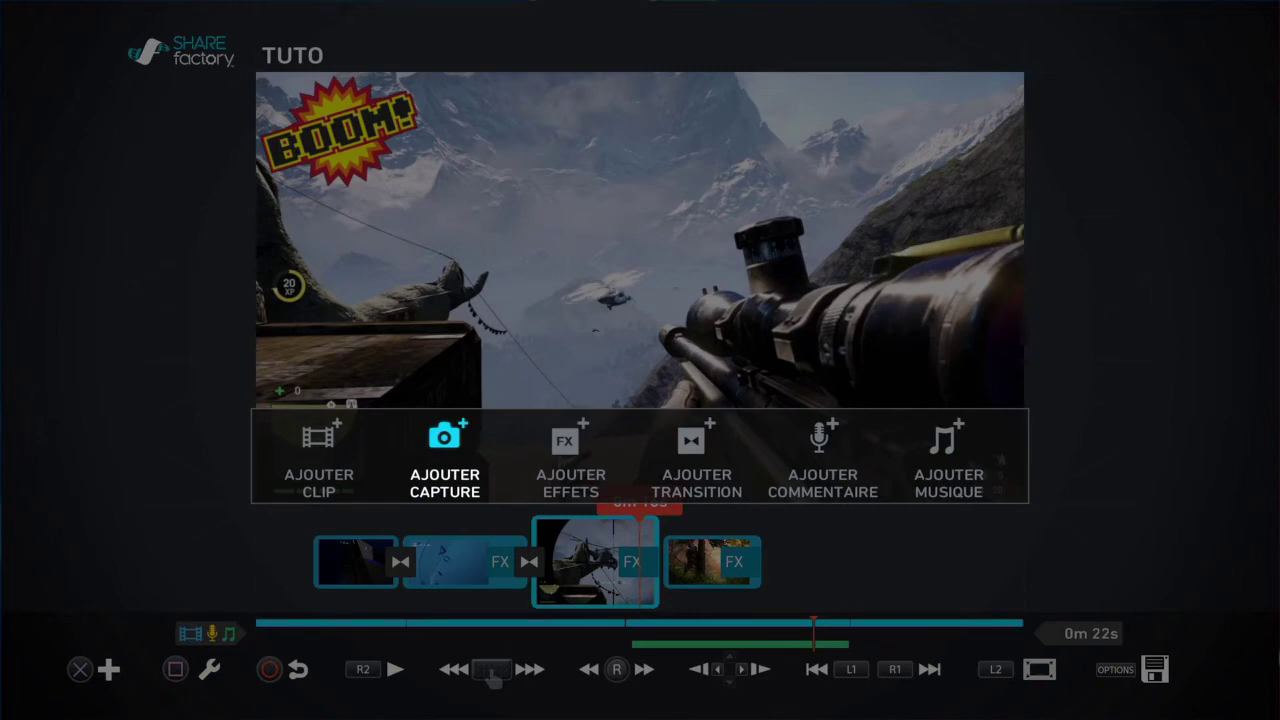
key(Right)
key(Return)
key(Down)
key(Down)
key(Down)
key(Down)
key(Right)
key(Down)
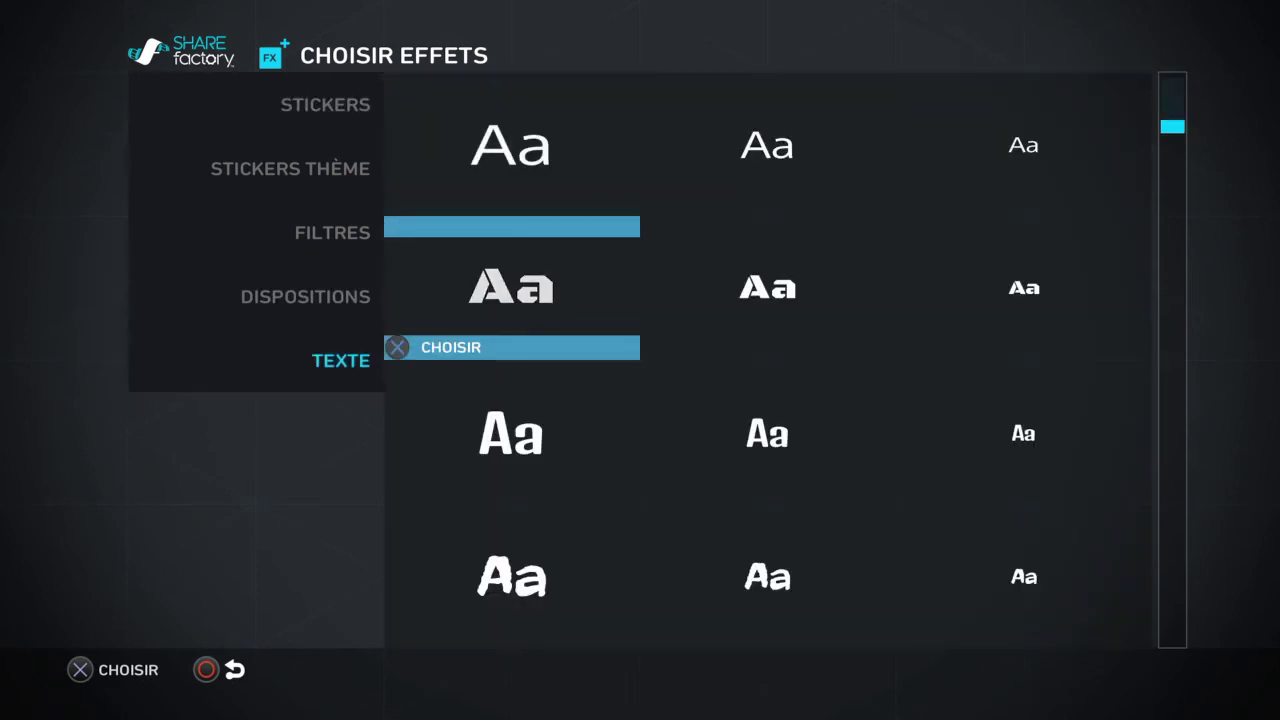
key(Down)
key(Down)
key(Down)
key(Up)
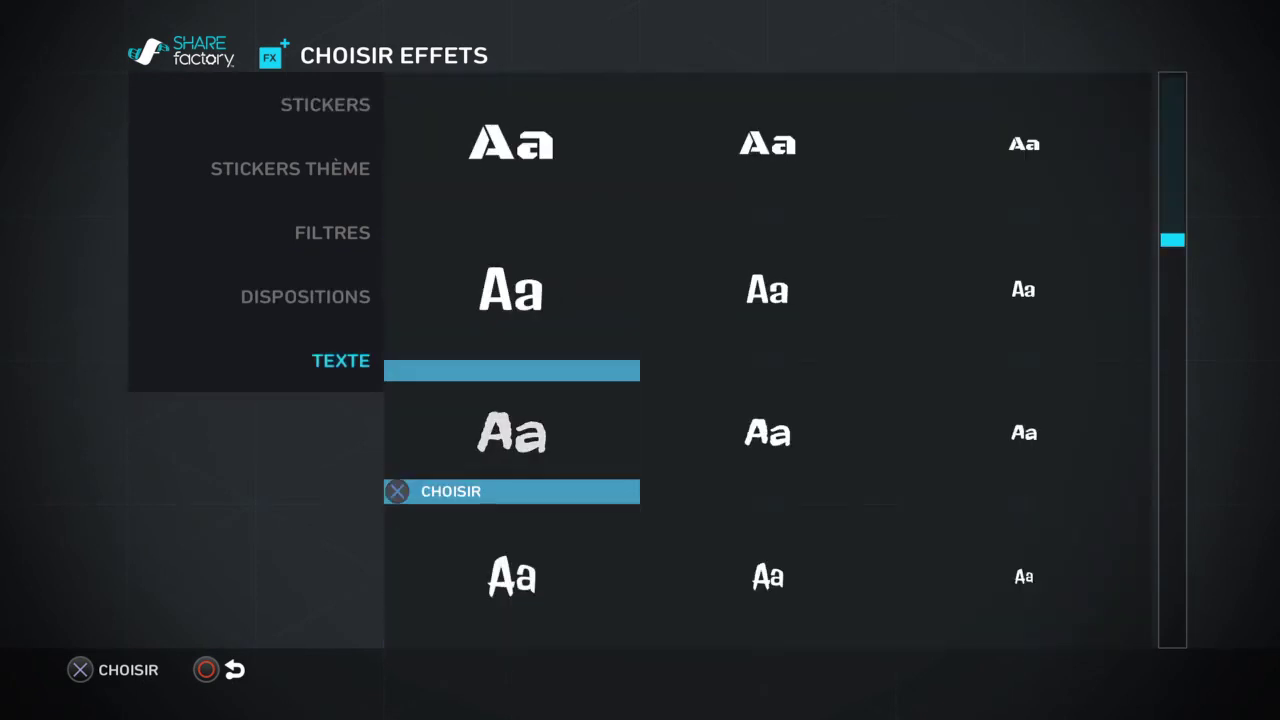
key(Up)
key(Up)
key(Return)
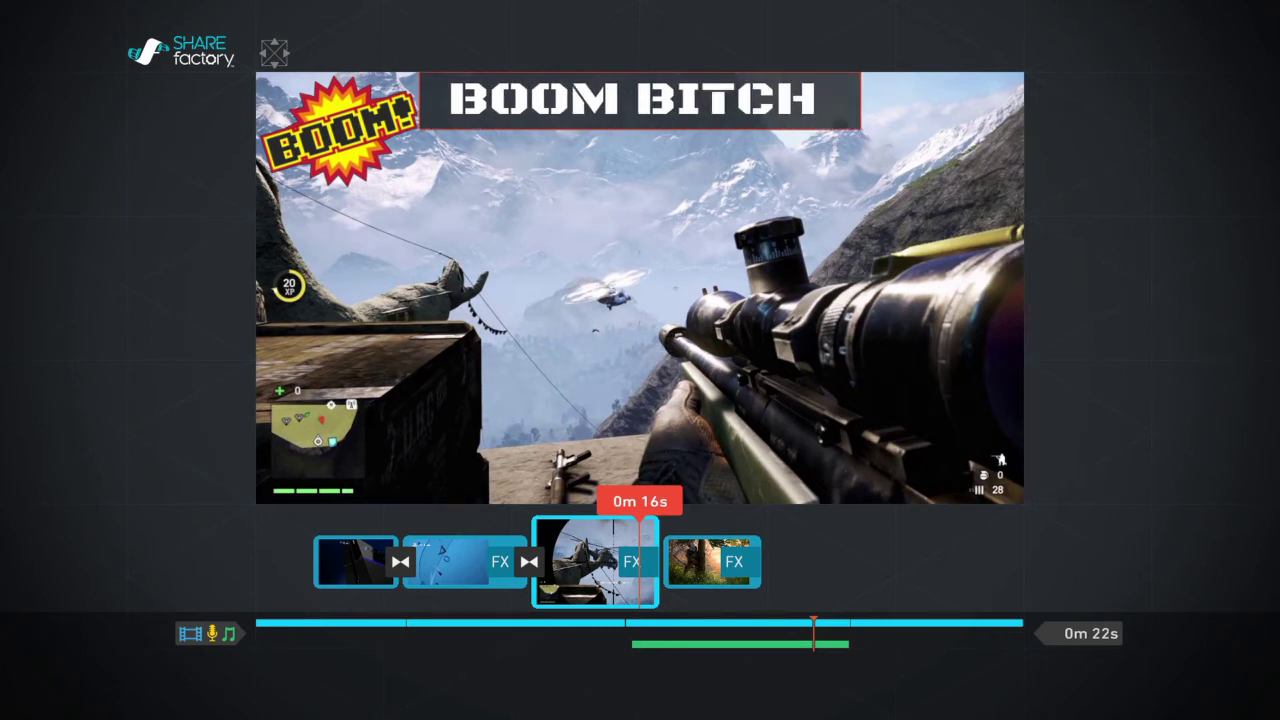
key(Return)
Change the BOOM BITCH title's colour to pink
key(Right)
key(Right)
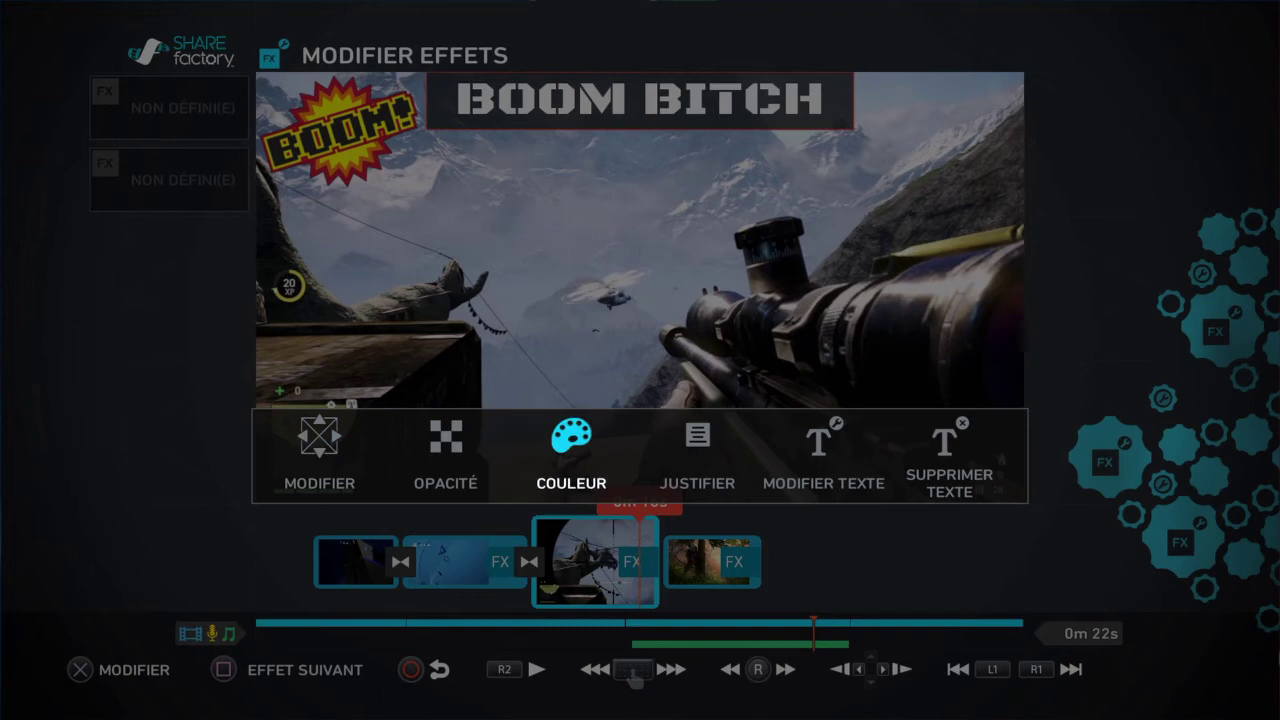
key(Return)
key(Right)
key(Right)
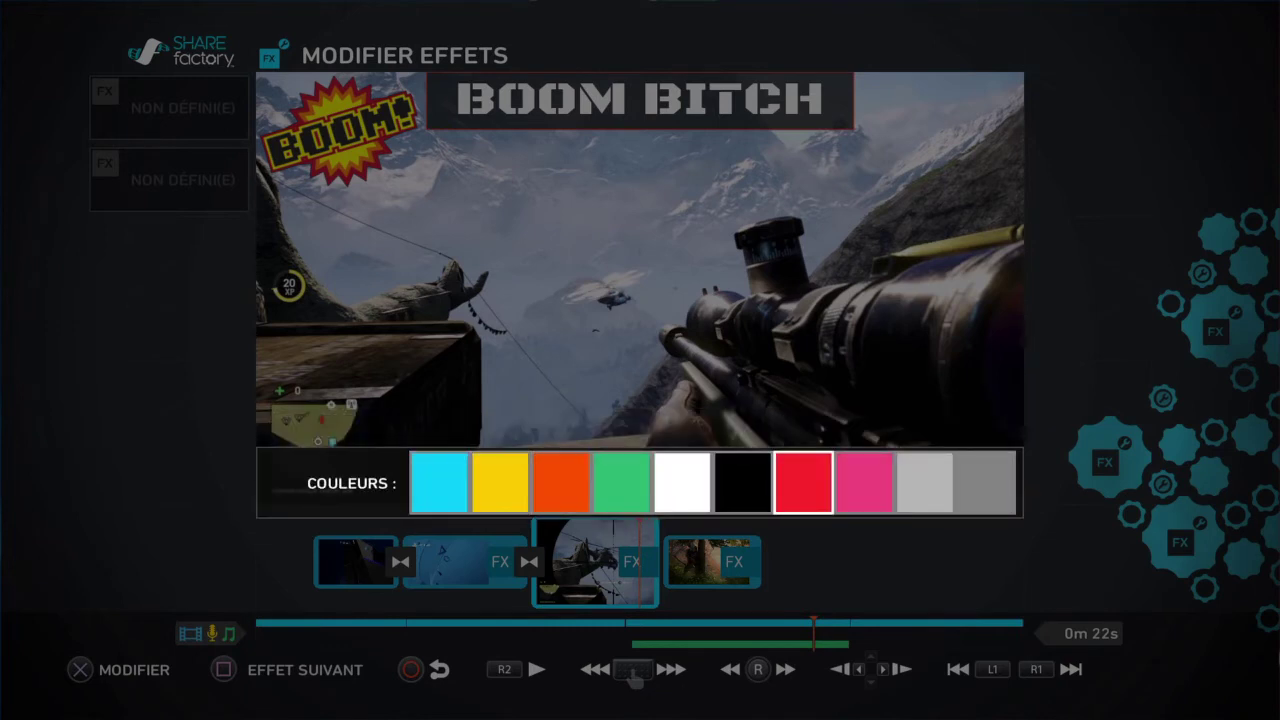
key(Right)
key(Return)
key(Return)
Move the BOOM BITCH title to the upper-right of the frame
key(Down)
key(Down)
key(Up)
key(Up)
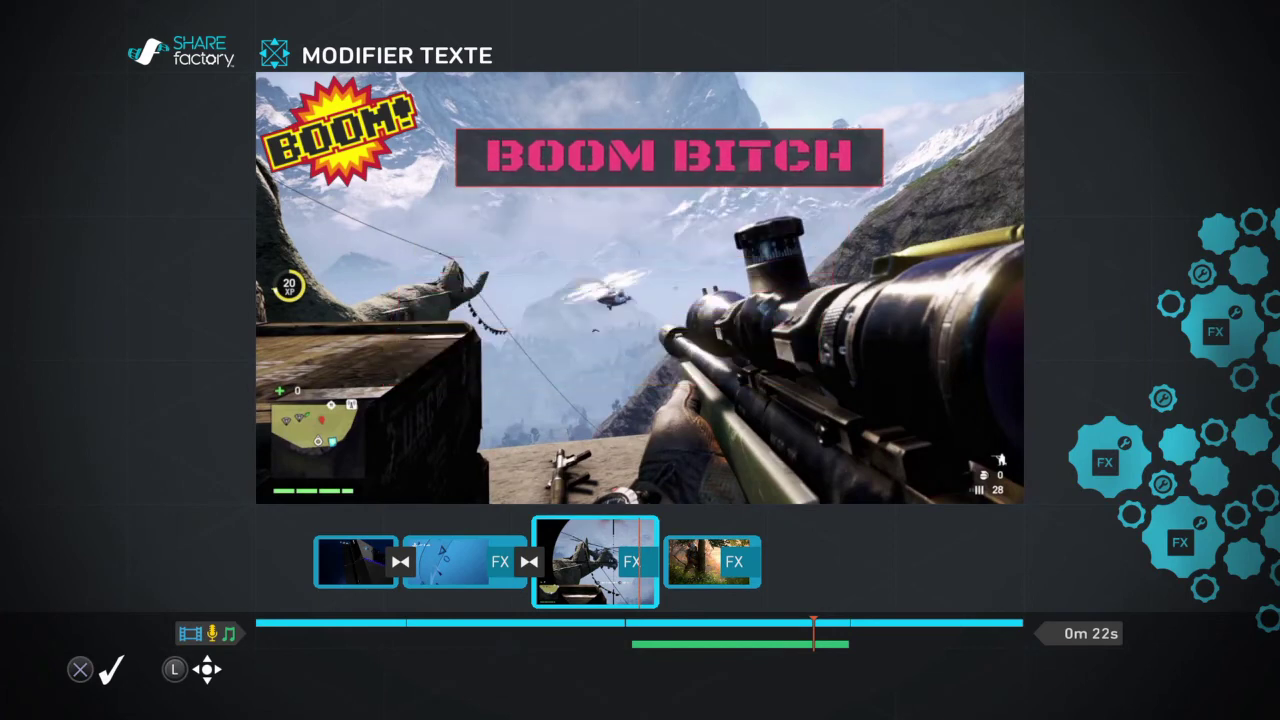
key(Right)
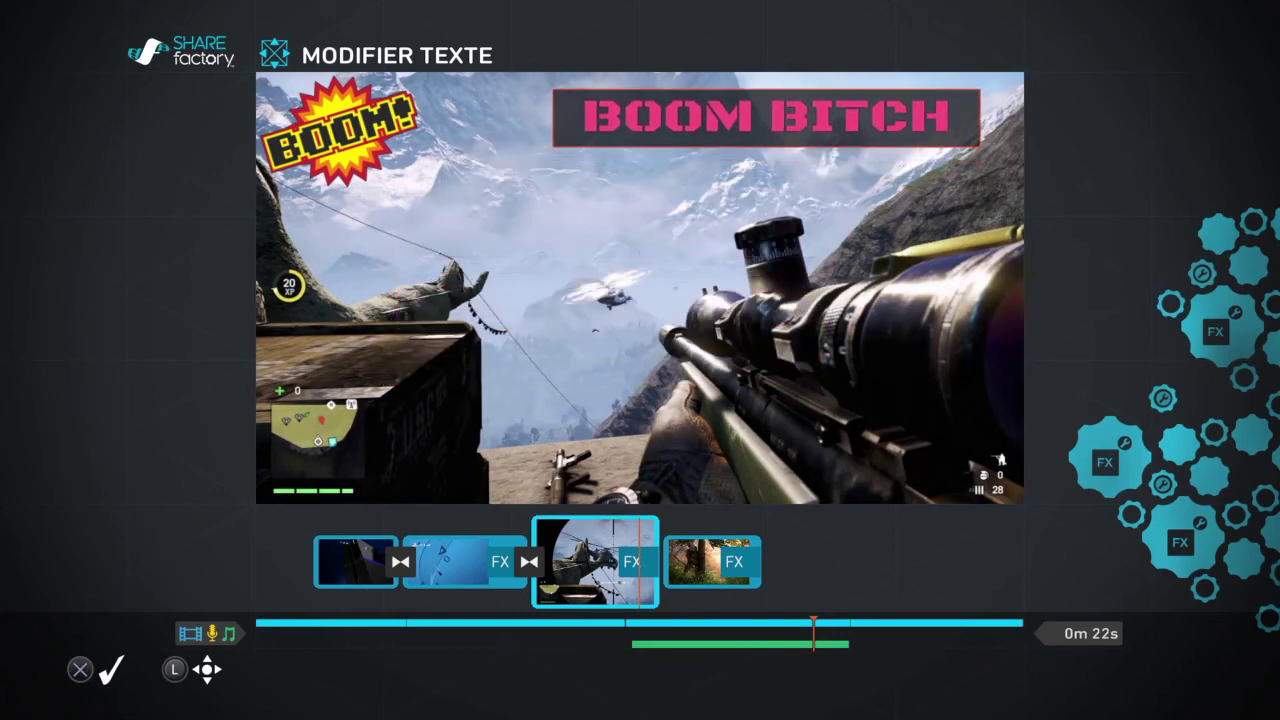
key(Down)
key(Return)
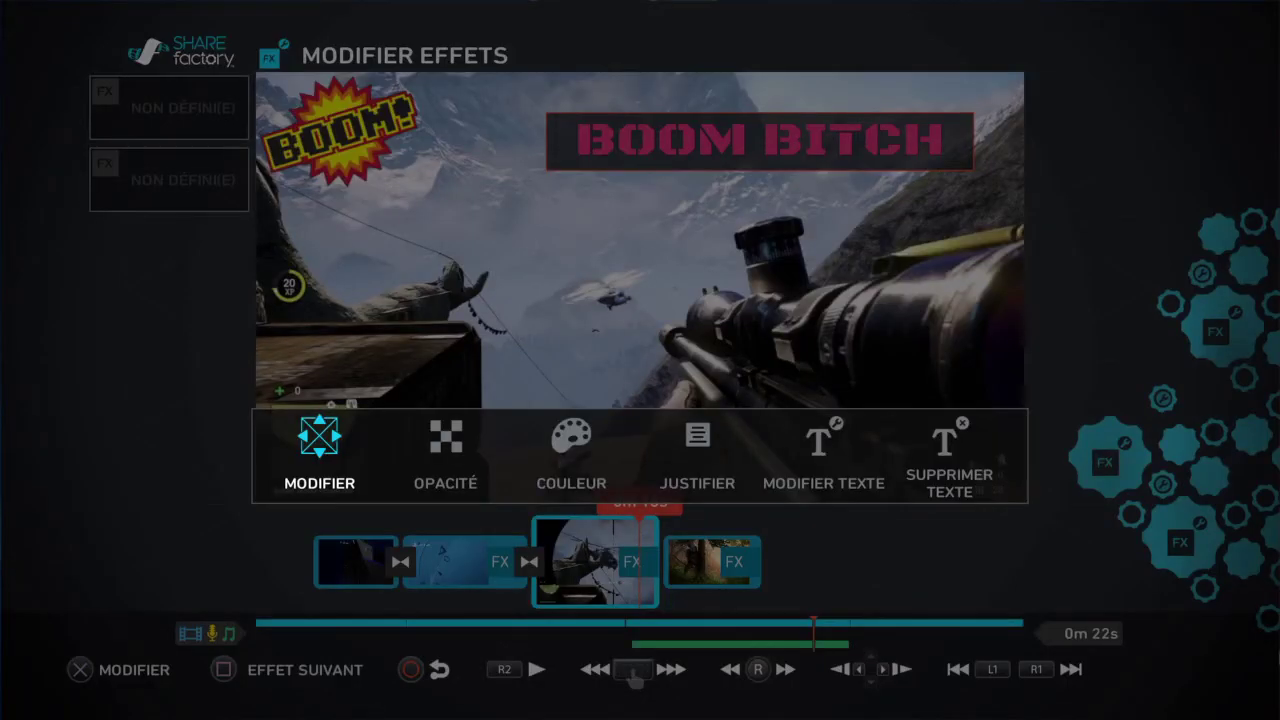
key(Return)
key(Return)
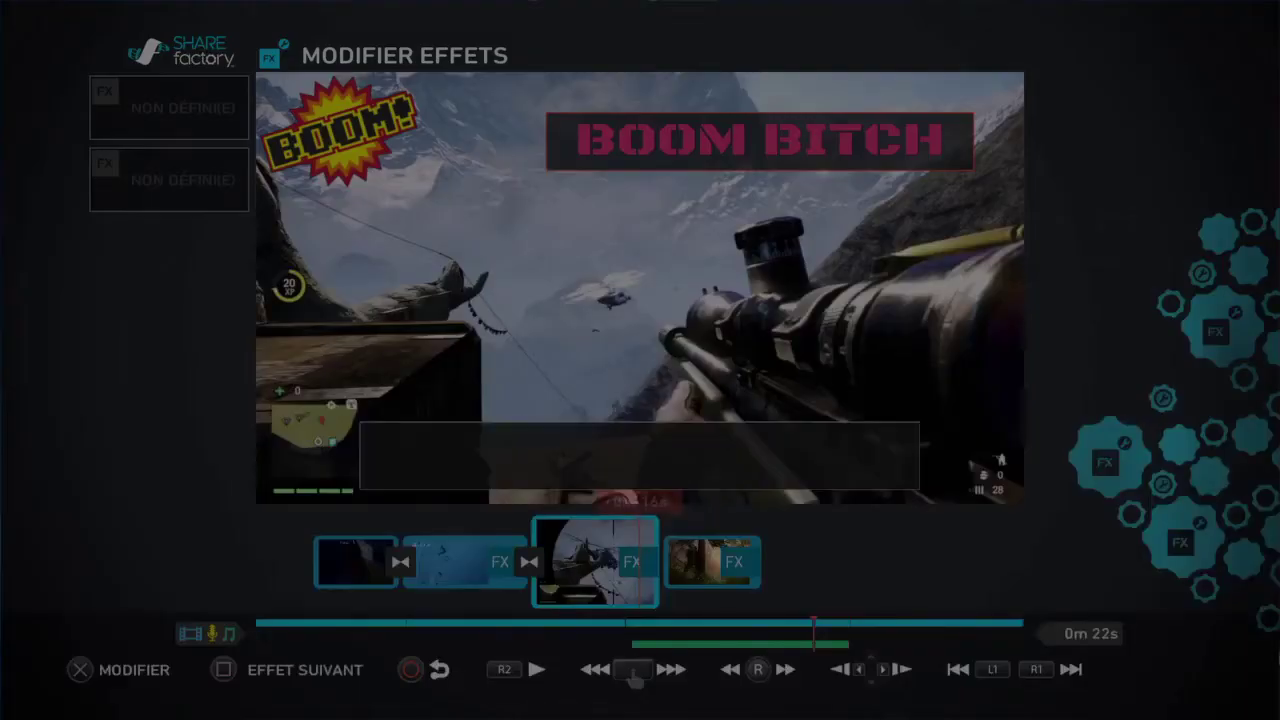
key(Right)
key(Right)
key(Left)
Keep the title's opacity at 100% and return to the project timeline
key(Return)
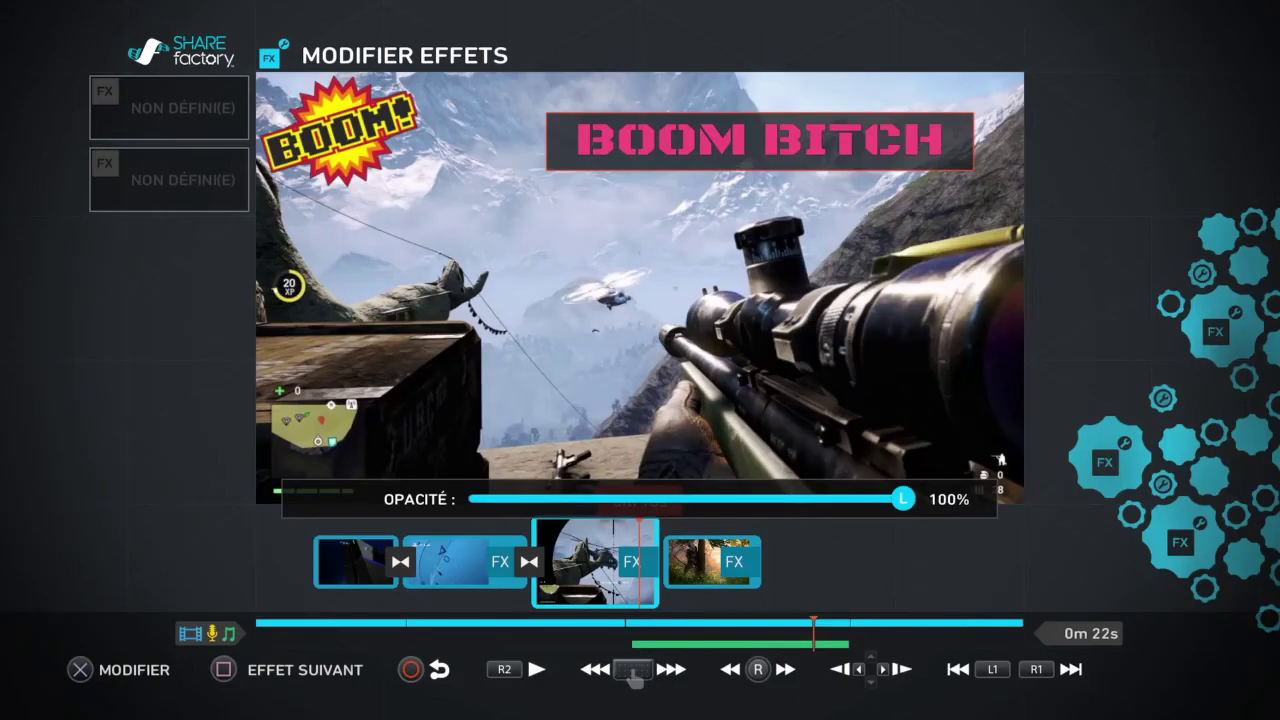
key(Left)
key(Left)
key(Left)
key(Right)
key(Right)
key(Right)
key(Return)
key(Right)
key(Right)
key(Right)
key(Right)
key(Left)
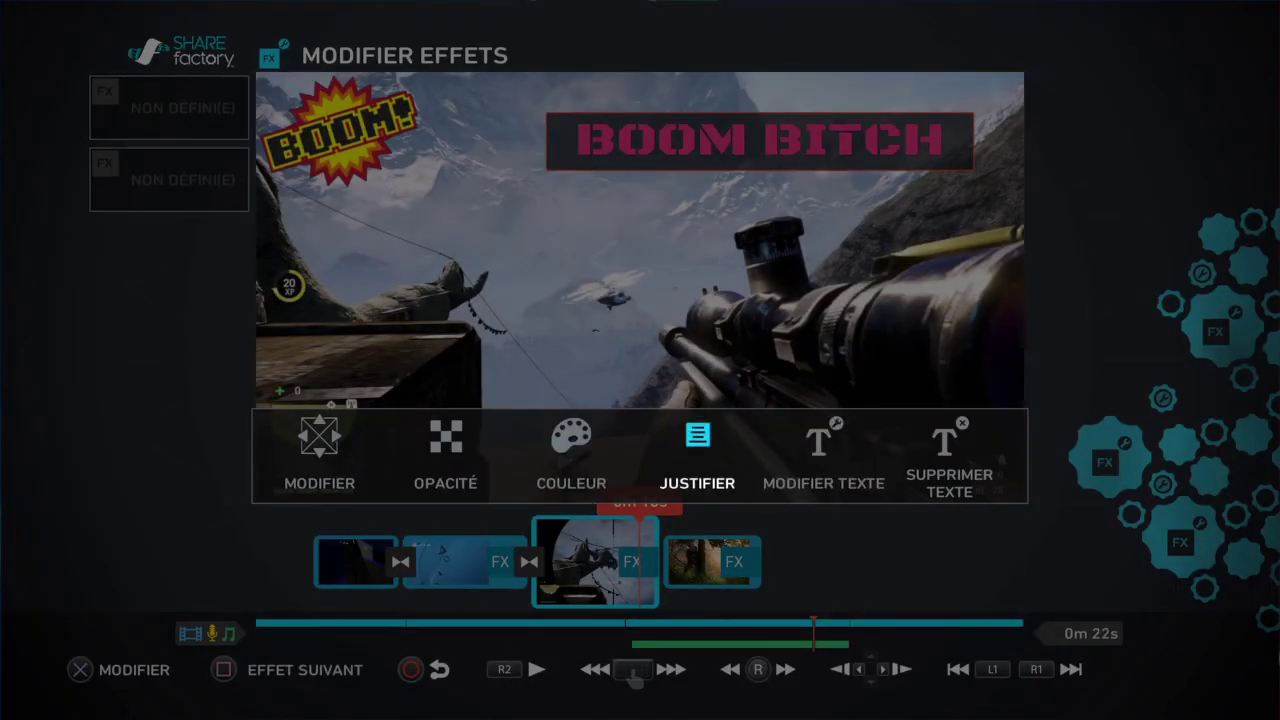
key(Escape)
key(Escape)
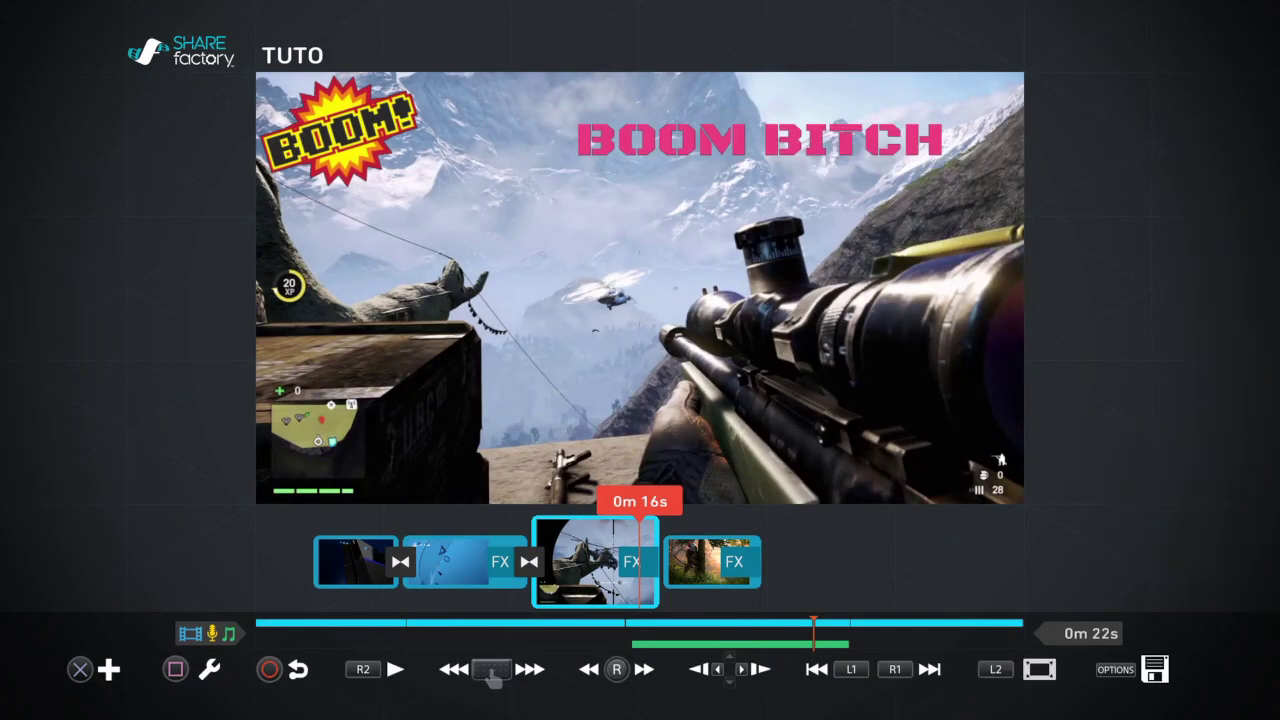
key(Return)
Add the big eyes sticker from the Stickers category to the Far Cry clip
key(Right)
key(Right)
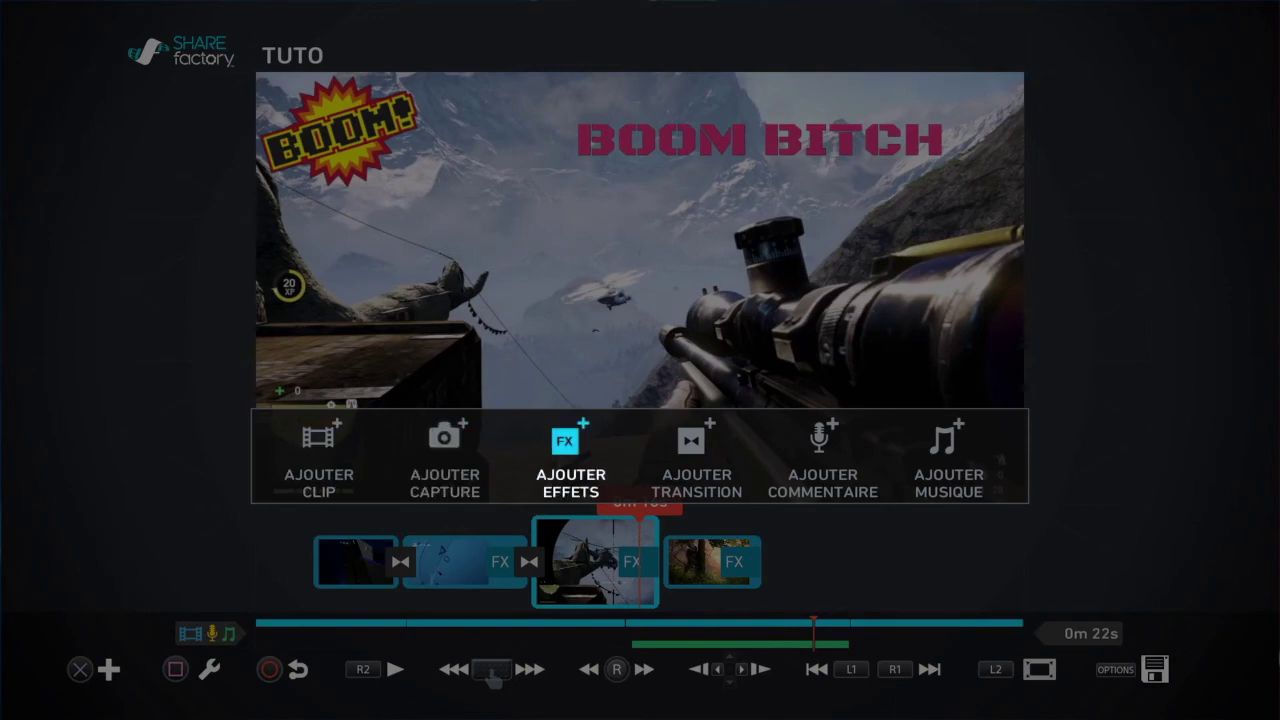
key(Return)
key(Left)
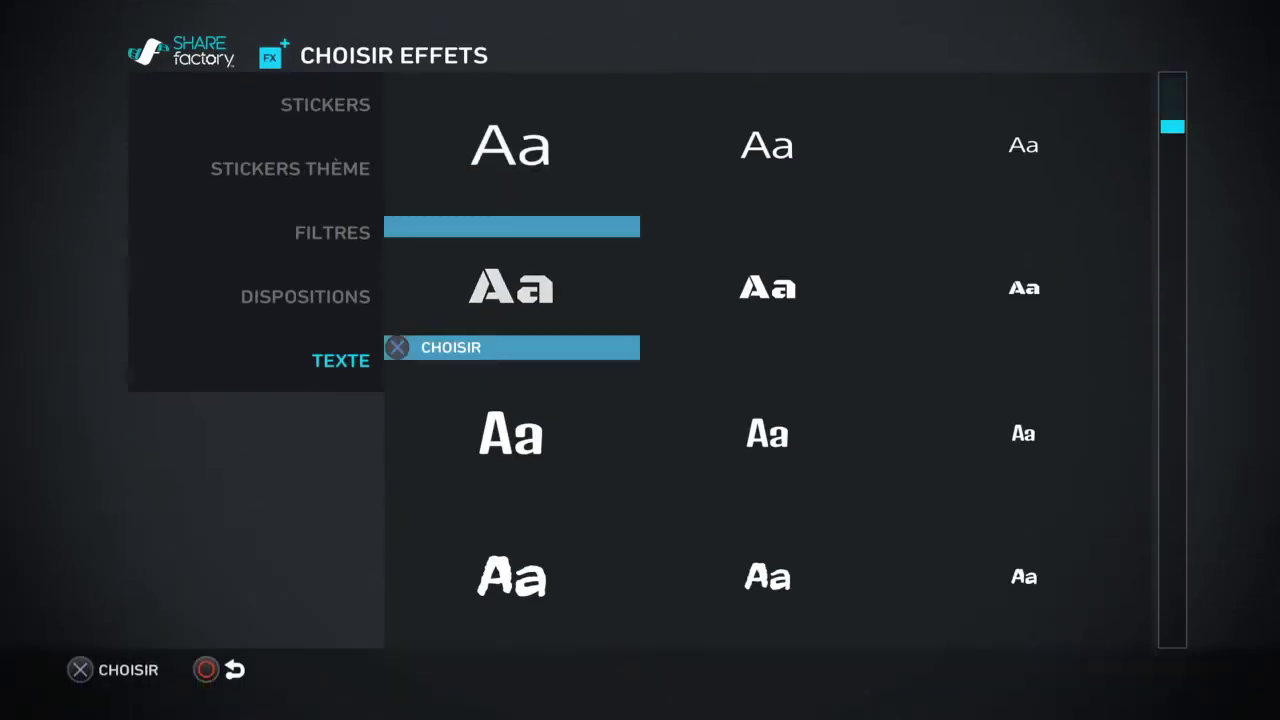
key(Up)
key(Up)
key(Up)
key(Up)
key(Right)
key(Right)
key(Down)
key(Down)
key(Left)
key(Down)
key(Up)
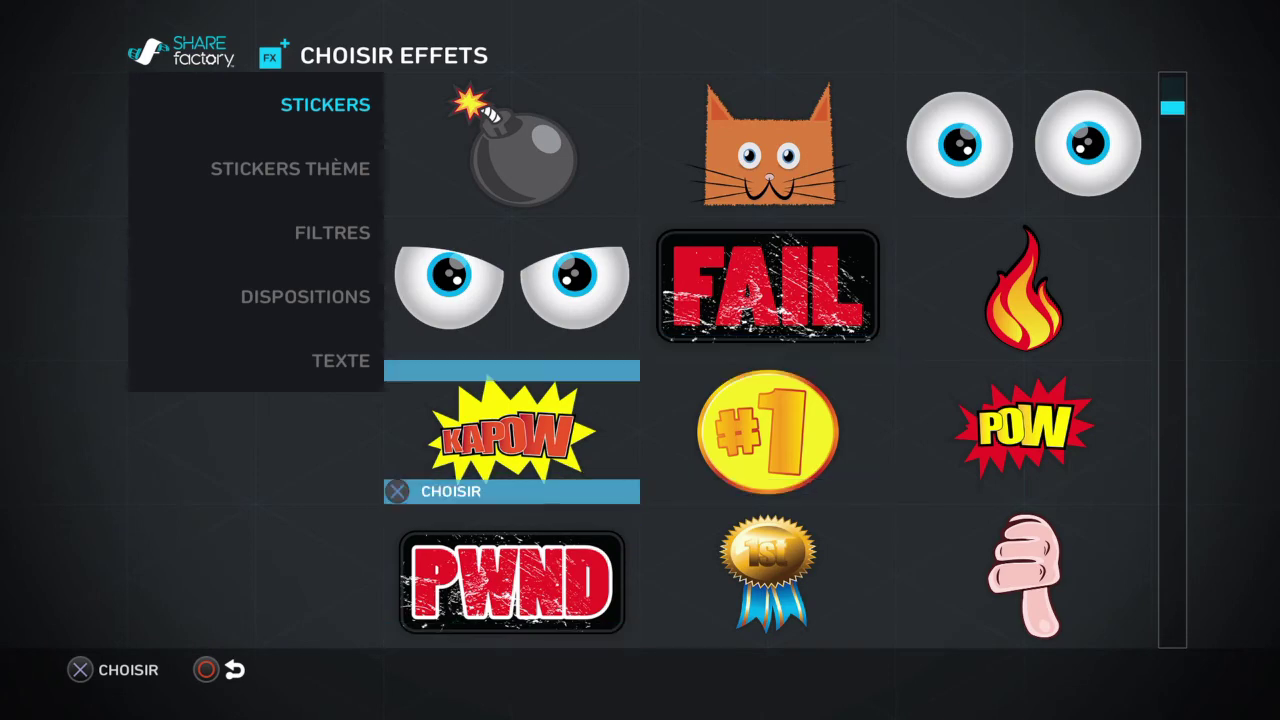
key(Right)
key(Right)
key(Up)
key(Up)
key(Return)
key(Right)
key(Right)
Move the eyes sticker toward the lower-left of the frame
key(Left)
key(Left)
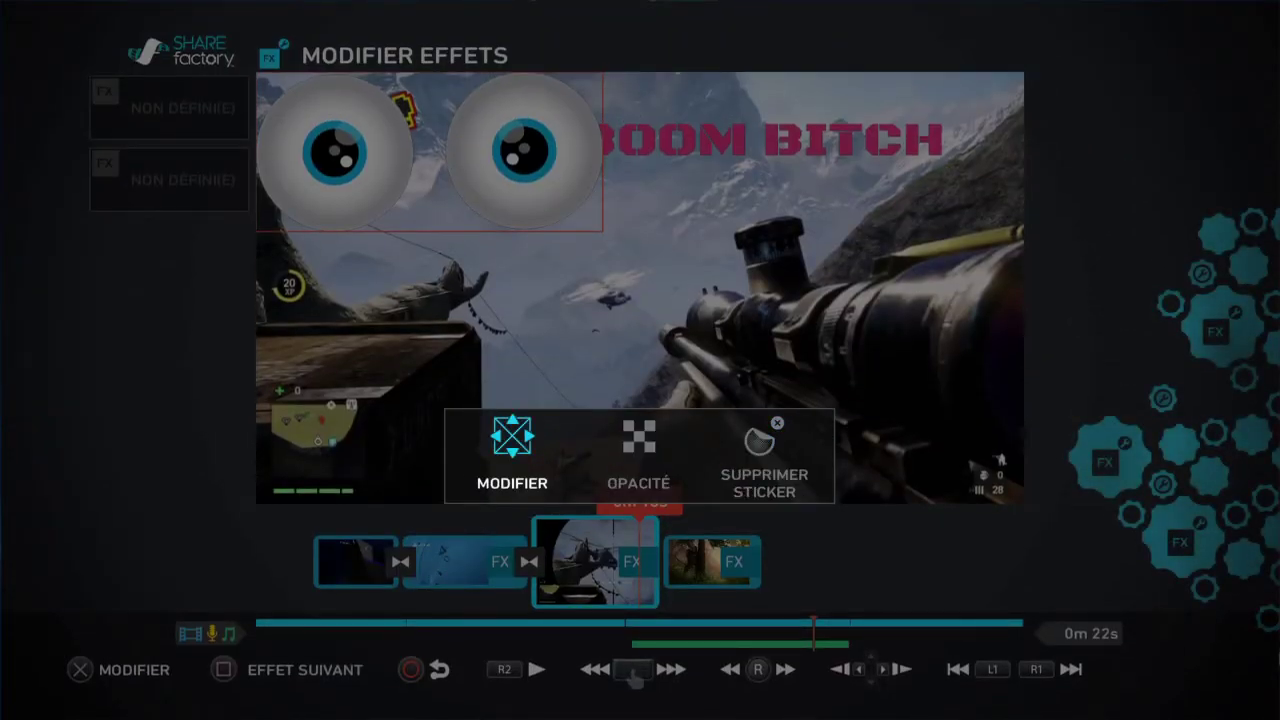
key(Return)
key(Down)
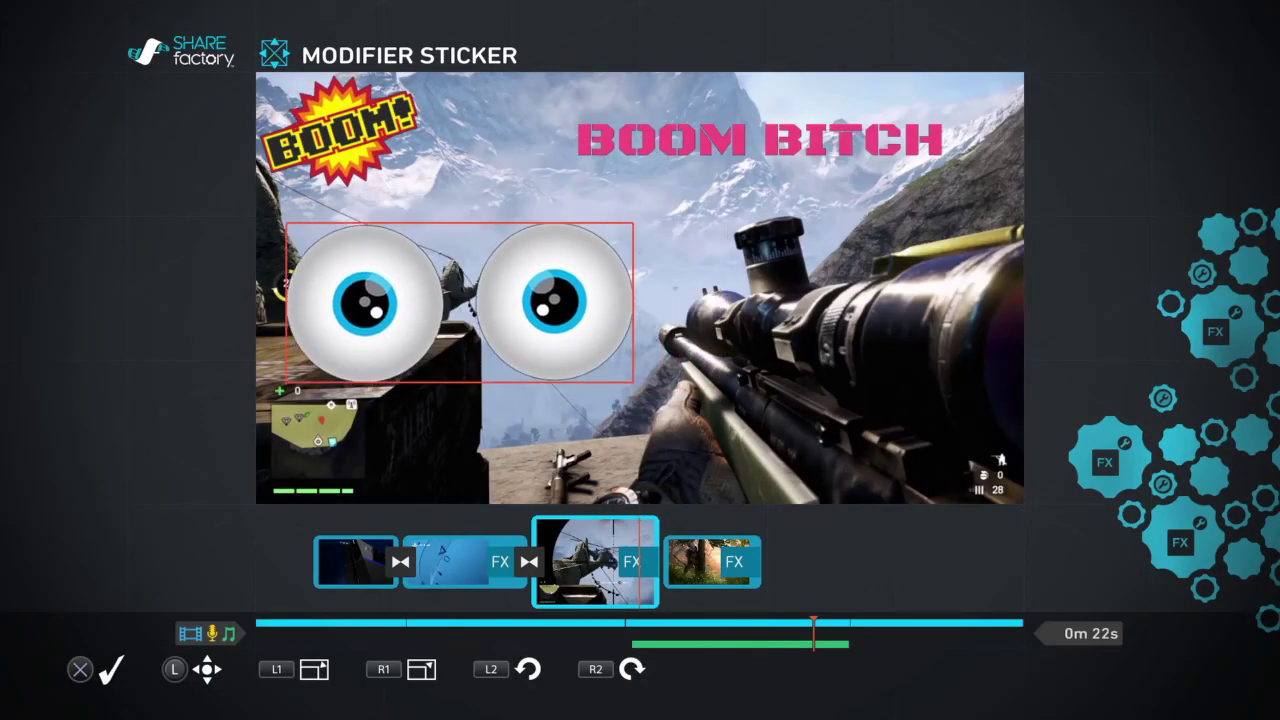
key(Right)
key(Right)
key(Up)
key(Left)
key(Down)
key(Left)
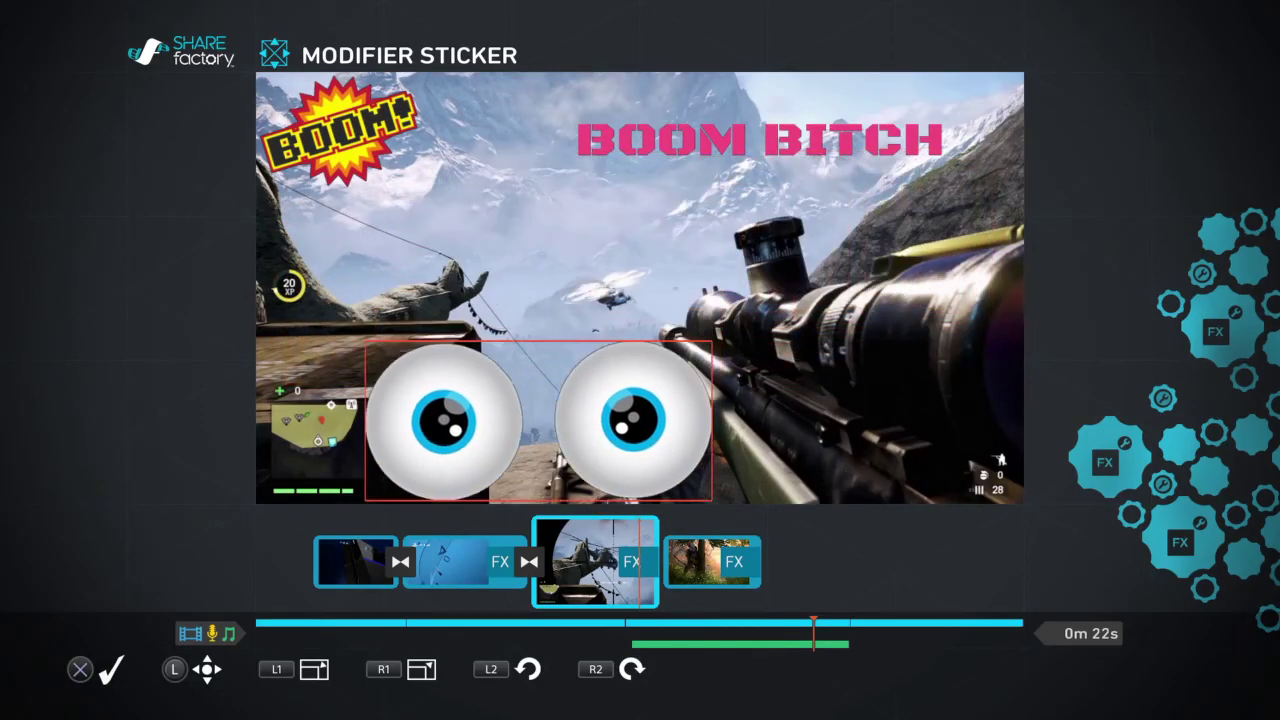
key(Left)
Nudge the eyes sticker slightly lower, confirm it, and preview the project from the timeline
key(Down)
key(Up)
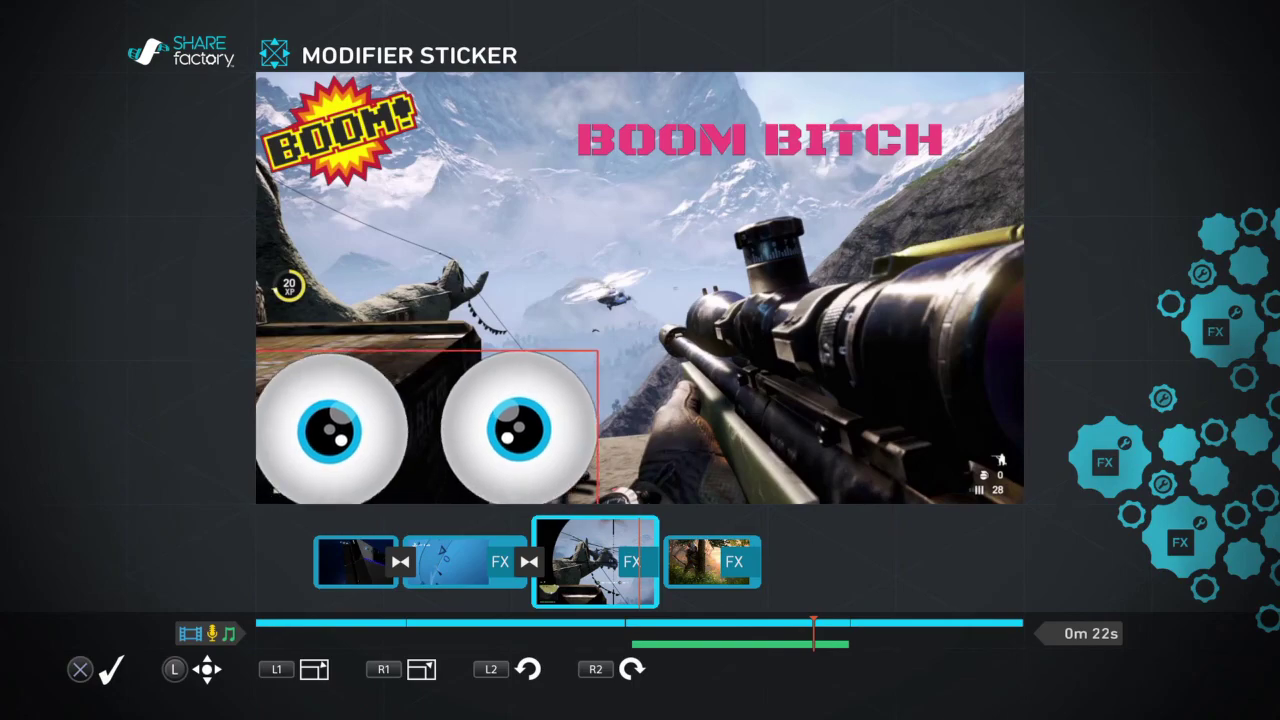
key(Up)
key(Down)
key(Return)
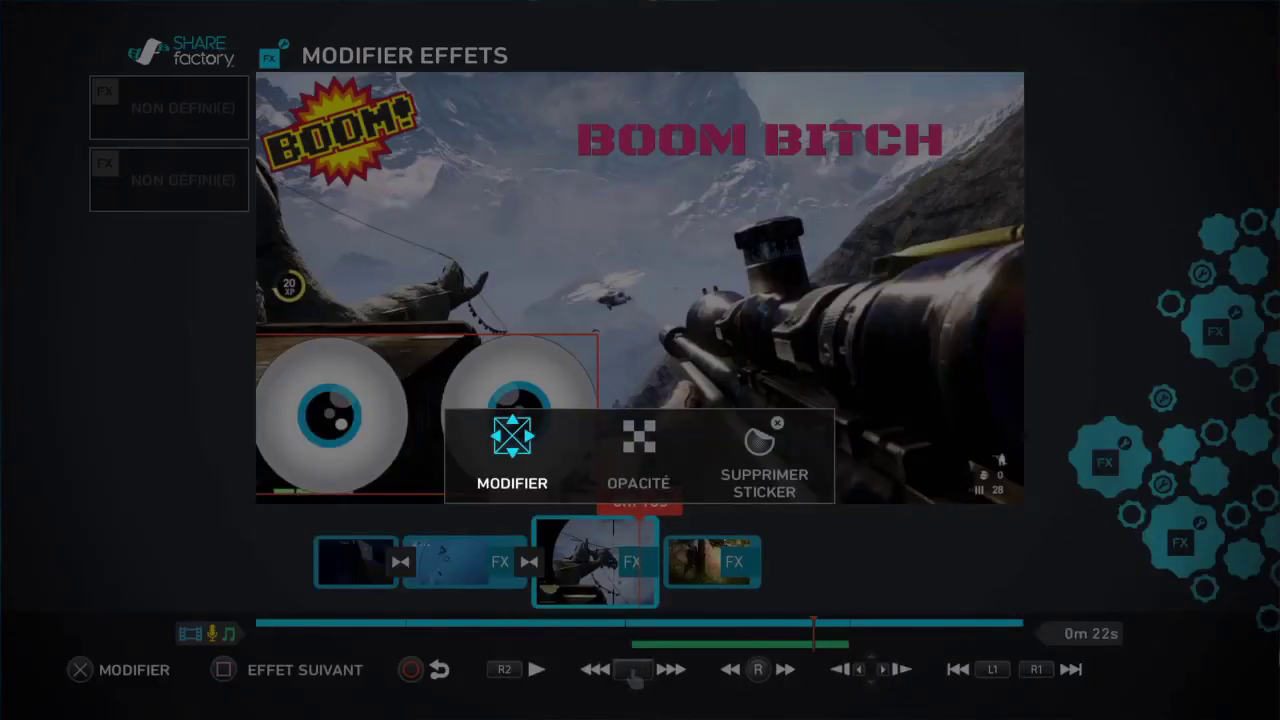
key(Escape)
key(Escape)
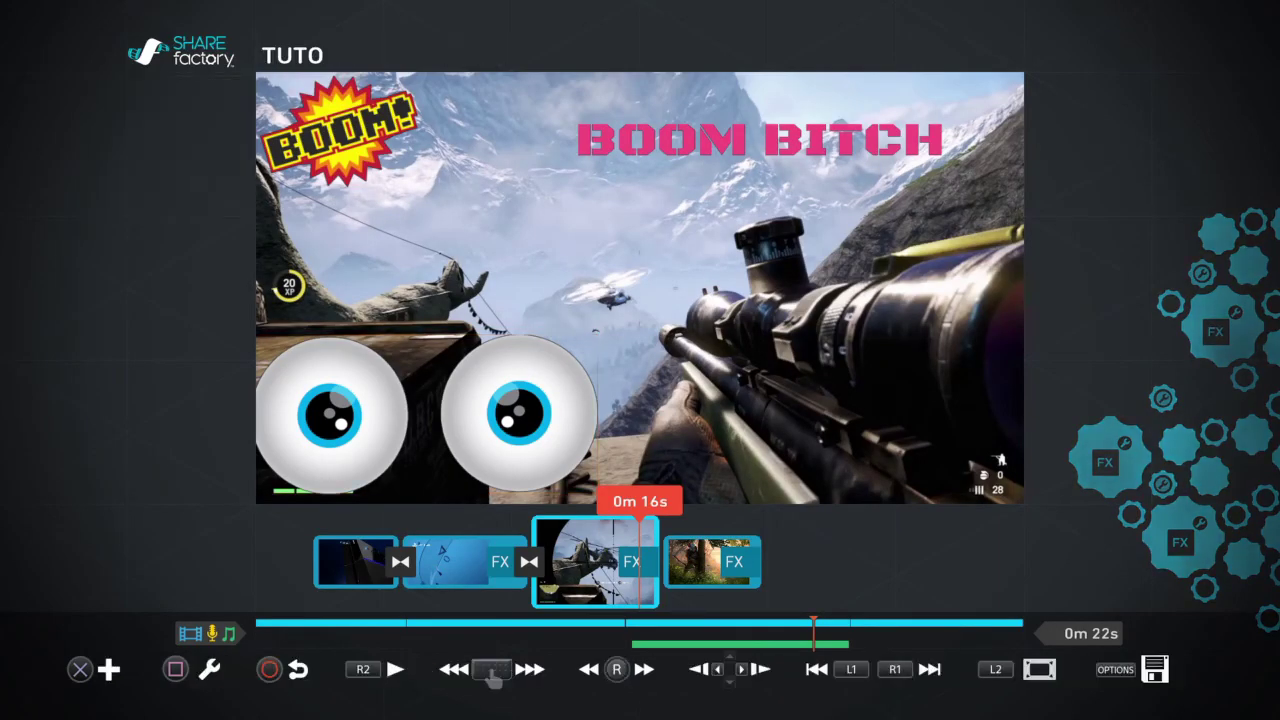
key(Left)
key(Left)
key(space)
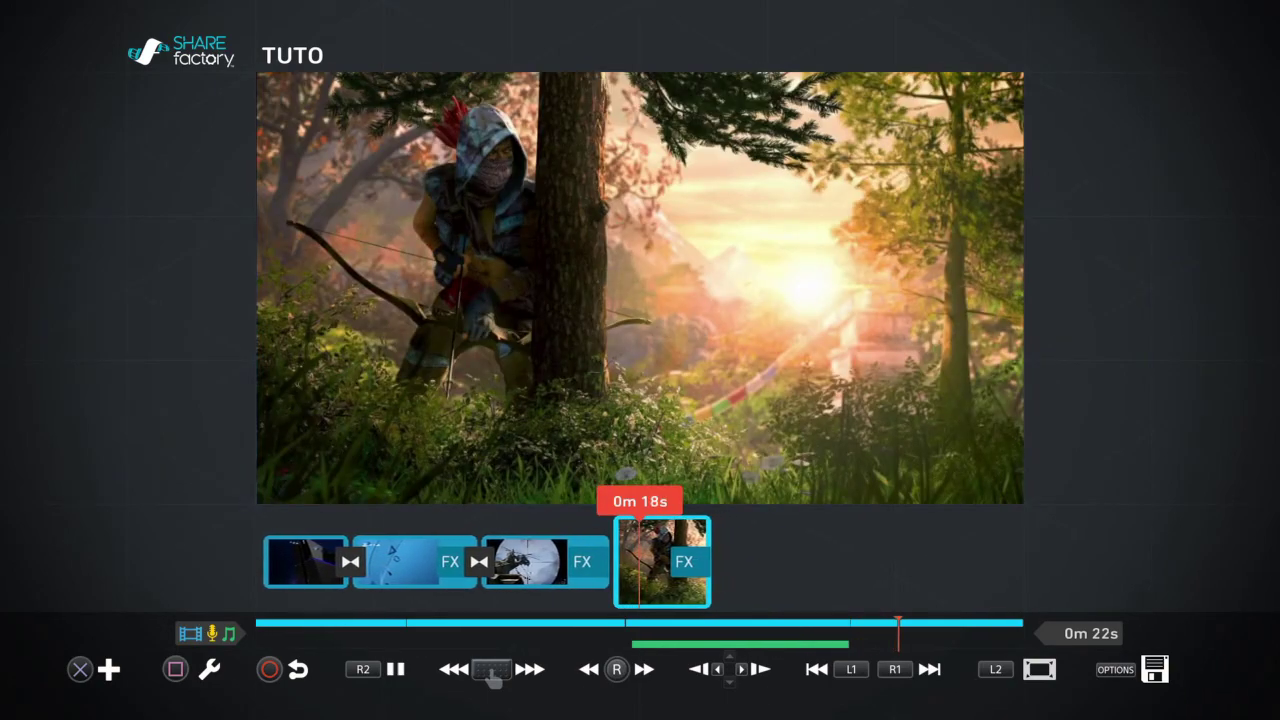
key(space)
key(Left)
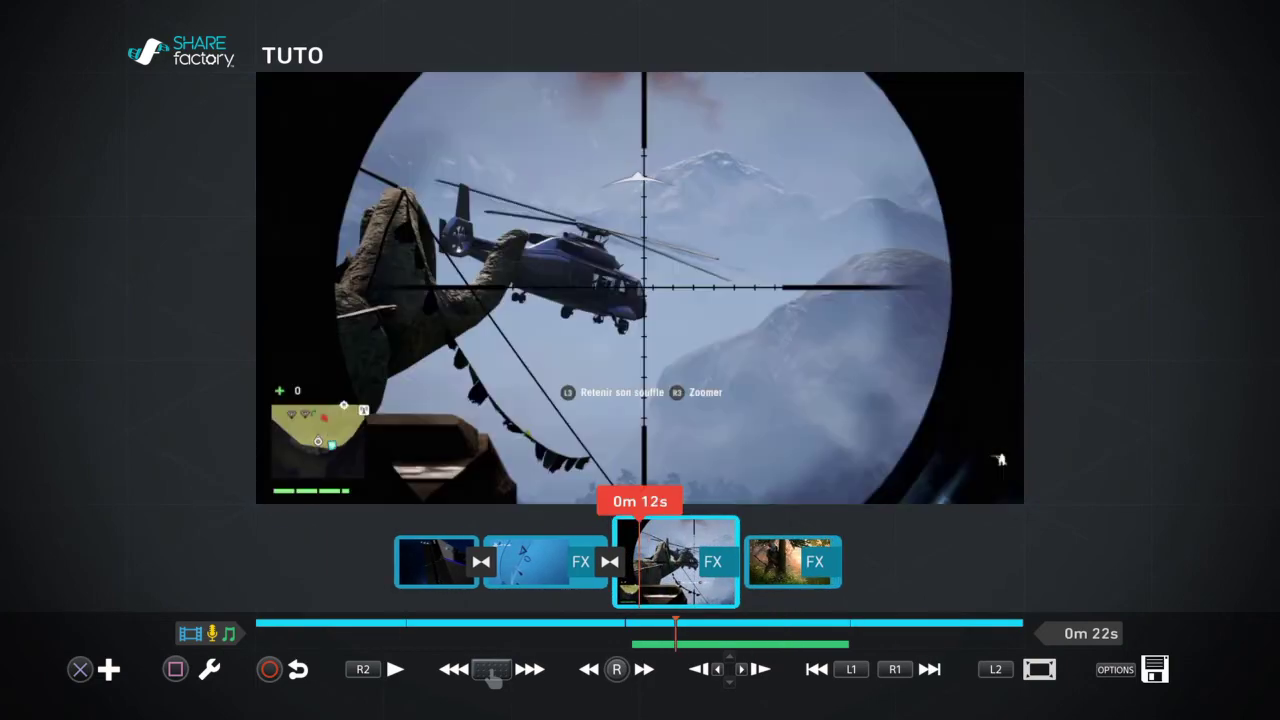
key(Right)
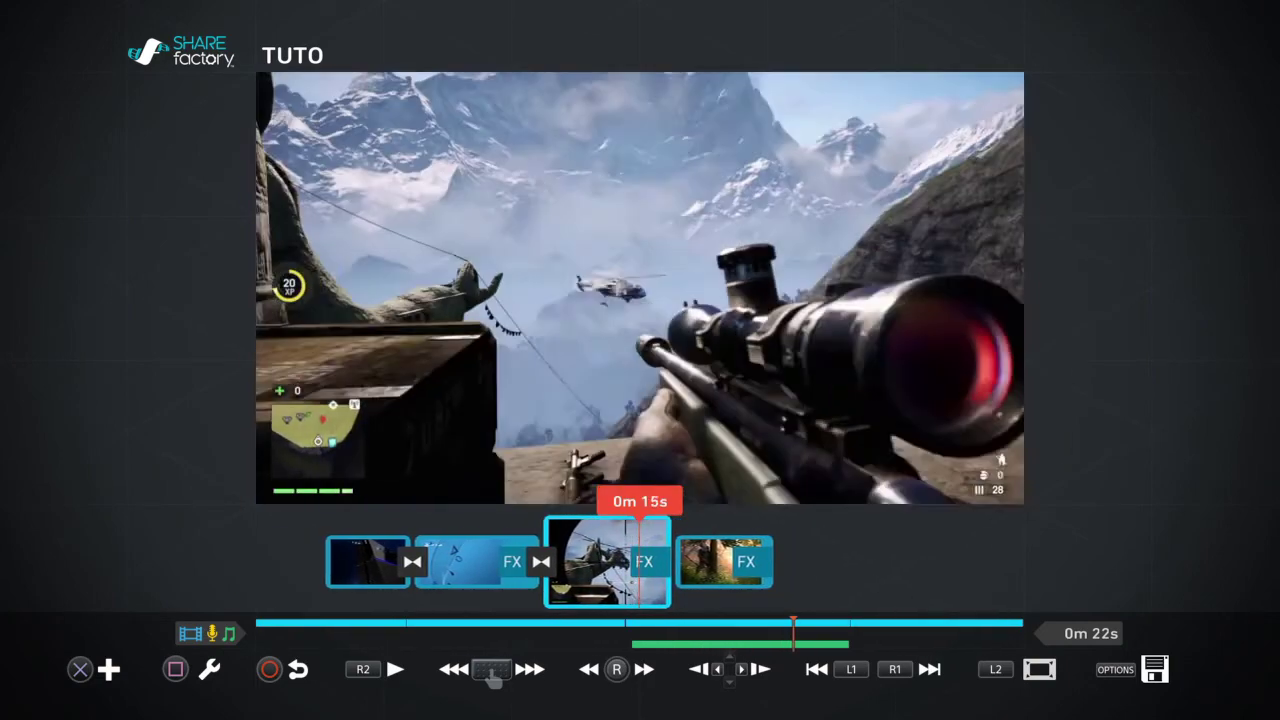
key(Left)
key(Left)
key(Return)
key(Escape)
key(Right)
key(Return)
key(Right)
key(Right)
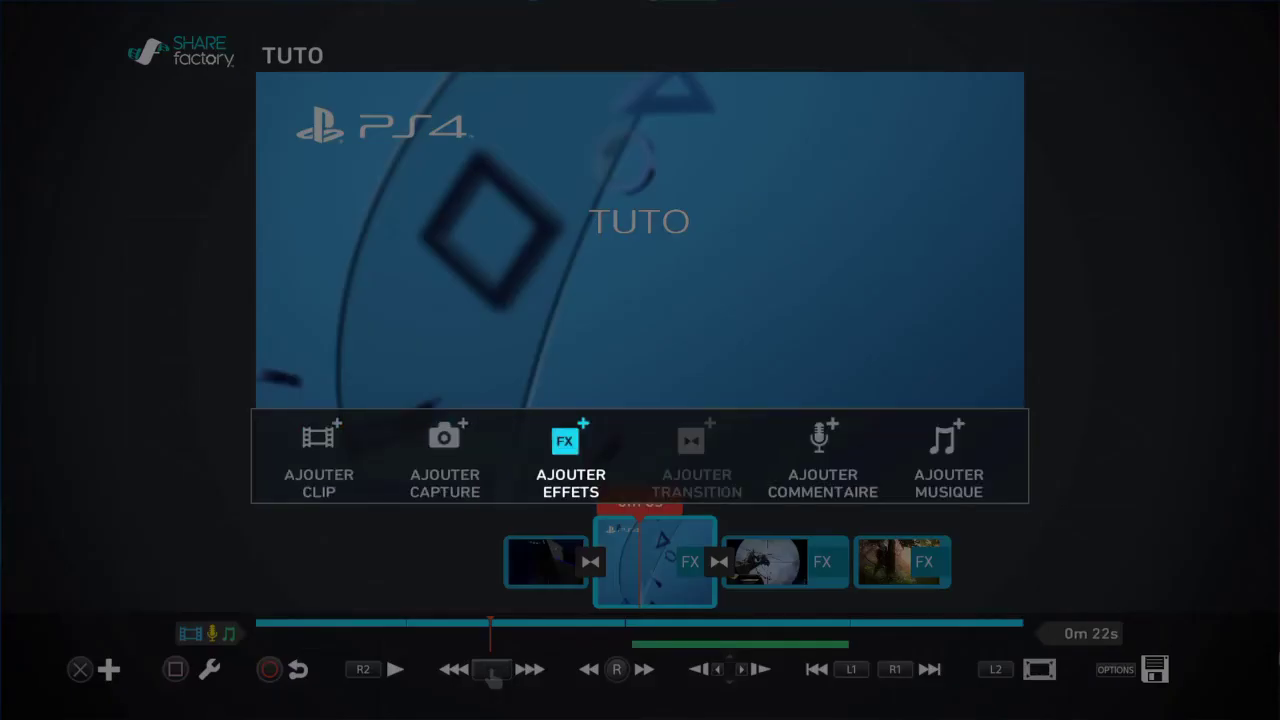
key(Return)
key(Left)
key(Down)
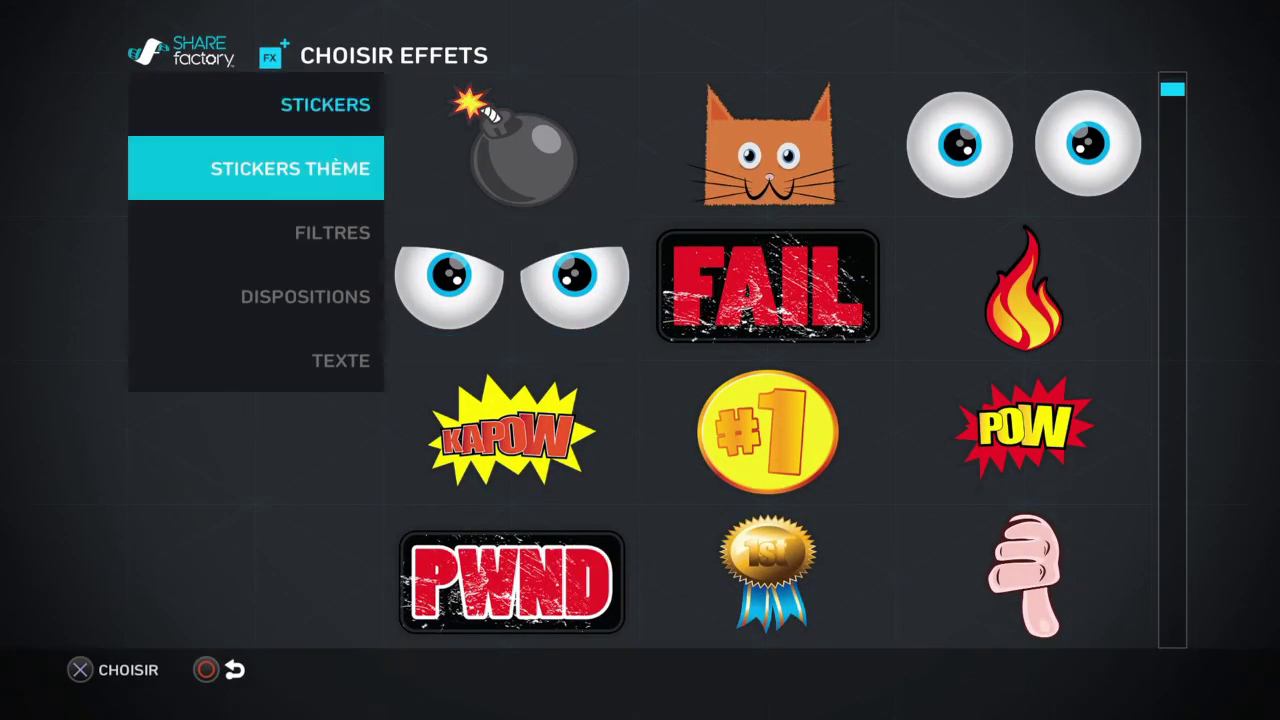
key(Right)
key(Right)
key(Down)
key(Down)
key(Down)
key(Down)
key(Down)
key(Left)
key(Up)
key(Down)
key(Down)
key(Right)
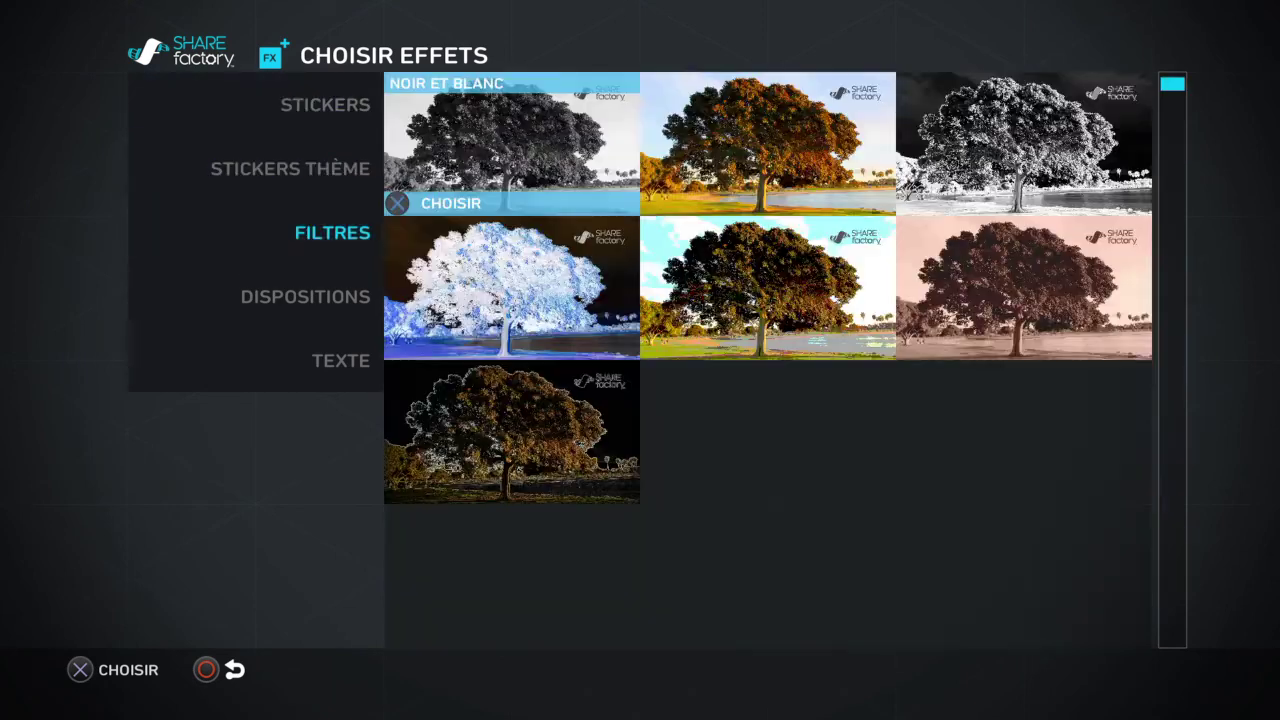
key(Right)
key(Down)
key(Left)
key(Up)
key(Right)
key(Right)
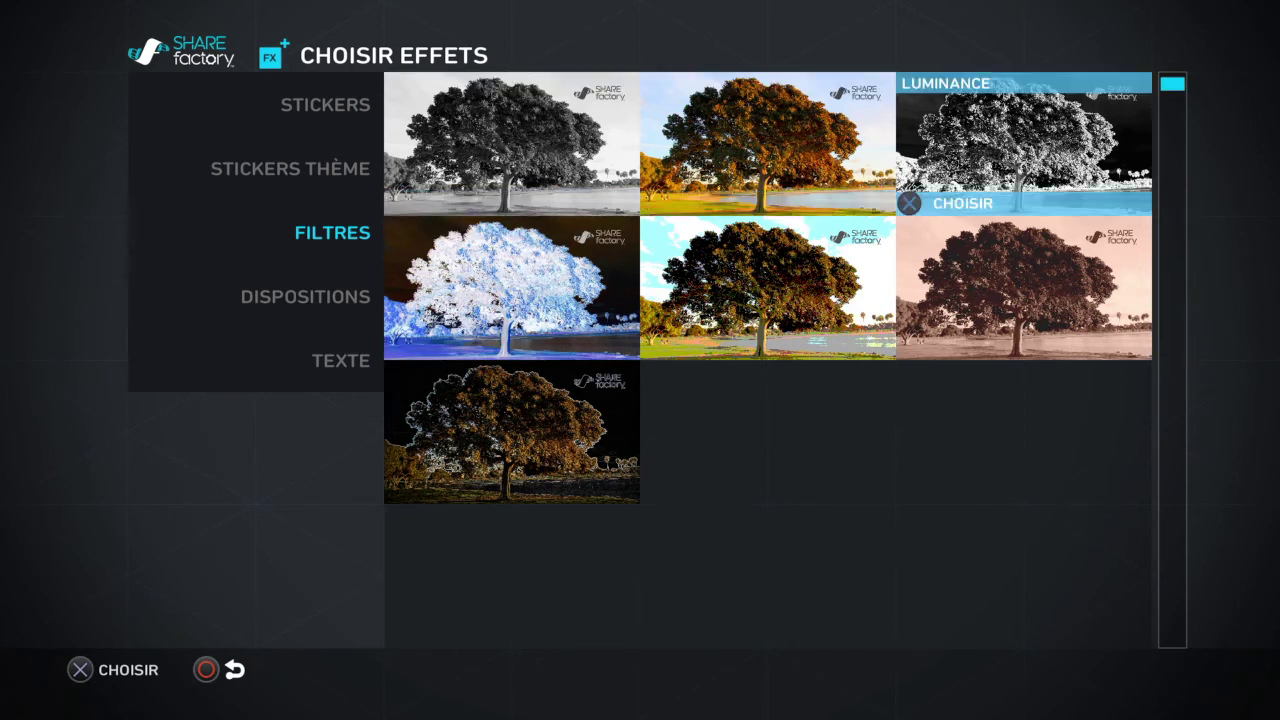
key(Down)
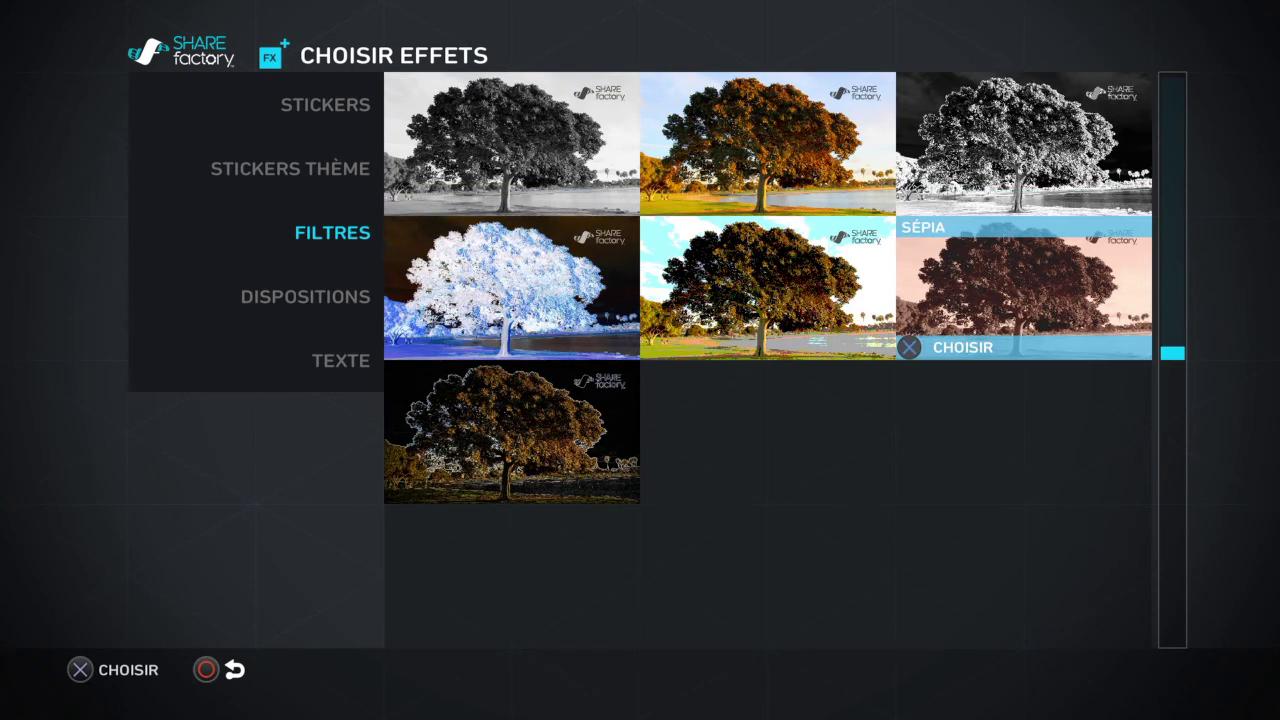
key(Up)
key(Left)
key(Down)
key(Left)
key(Left)
key(Down)
key(Right)
key(Right)
key(Down)
key(Down)
key(Down)
key(Up)
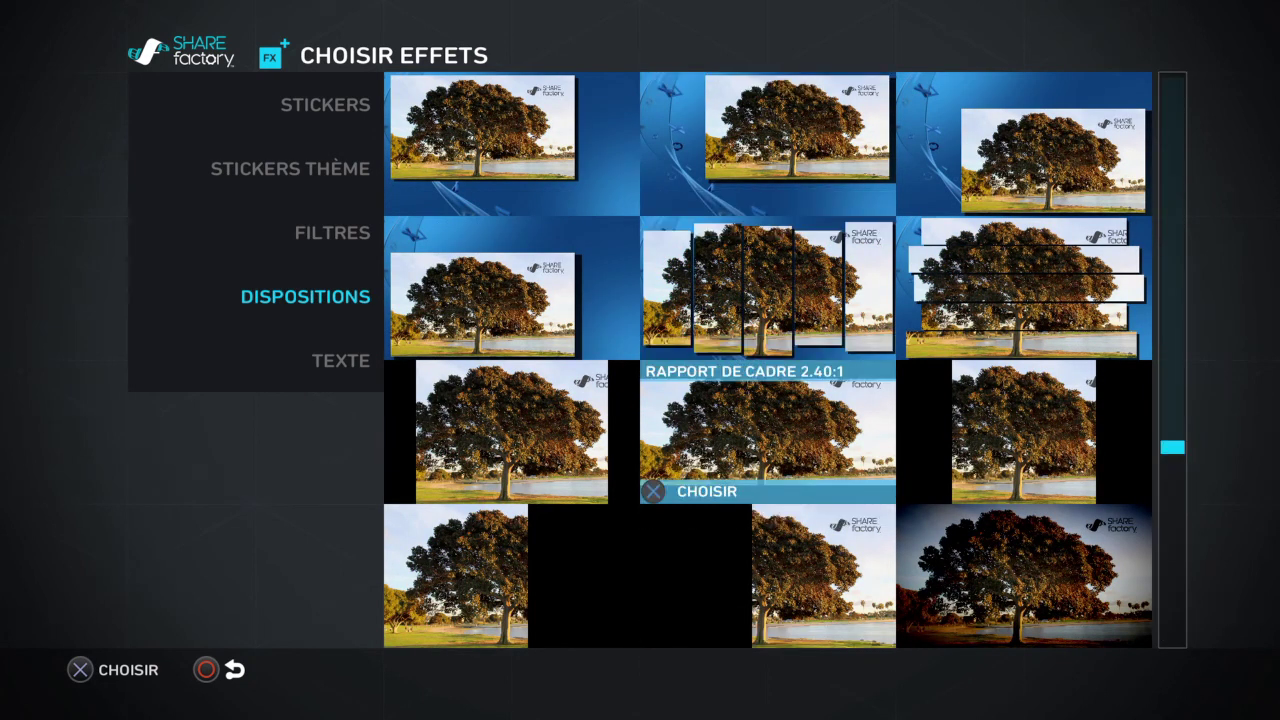
key(Up)
key(Right)
key(Left)
key(Down)
key(Down)
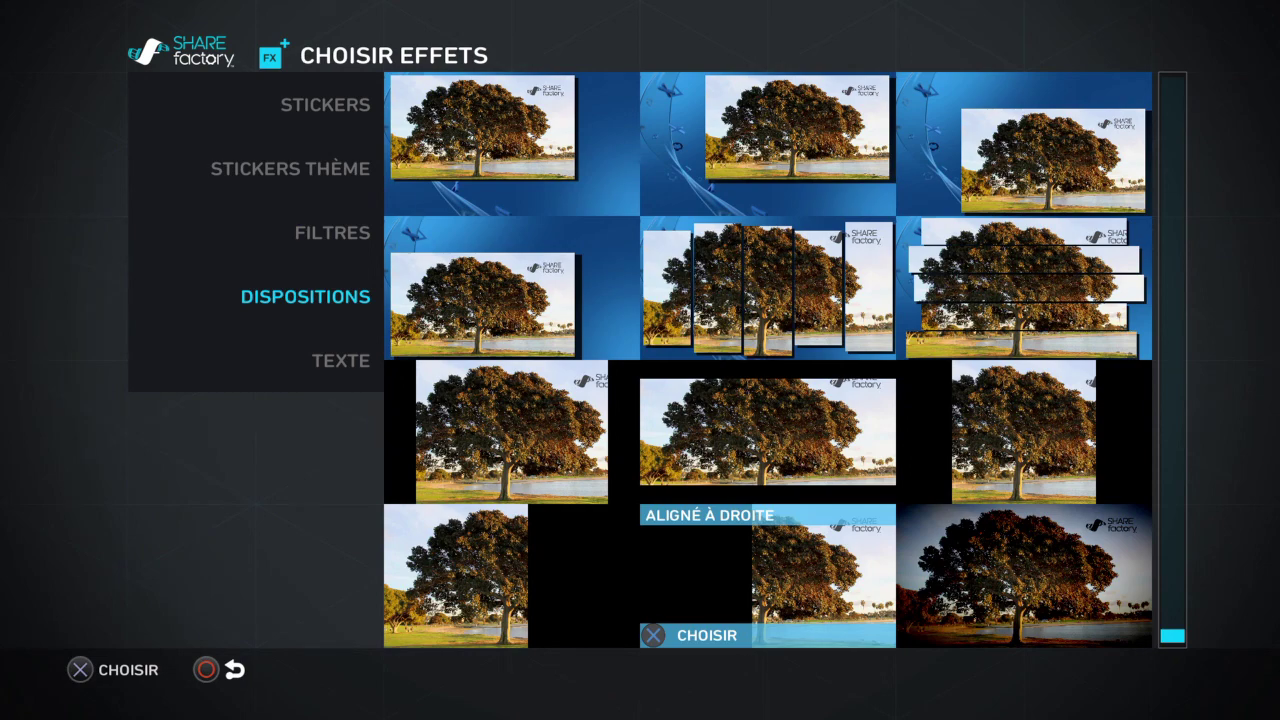
key(Right)
key(Left)
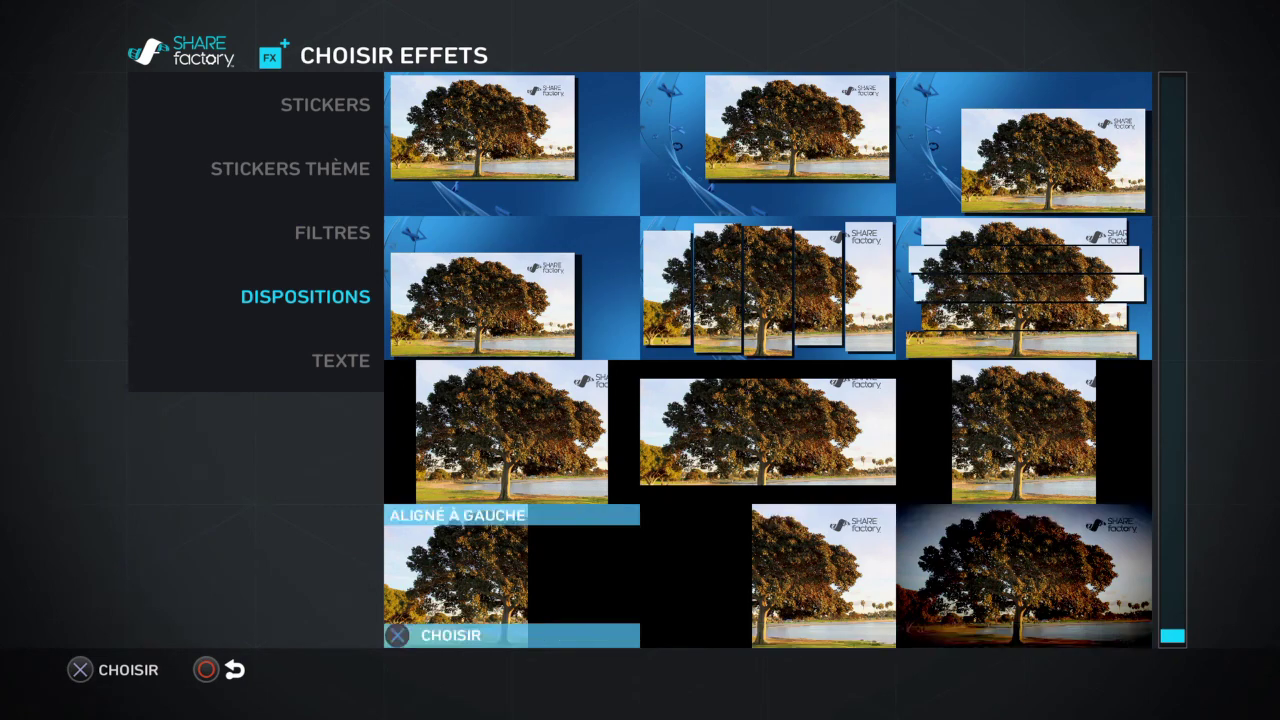
key(Return)
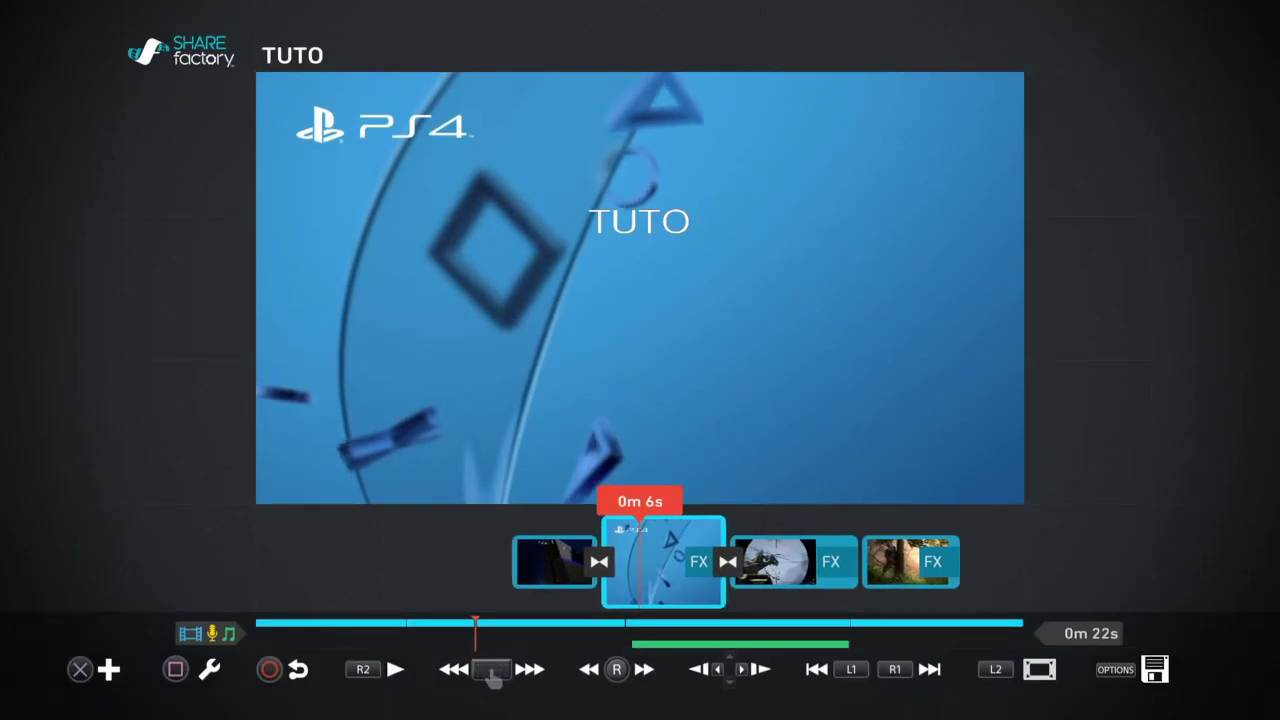
Preview the first seconds of the TUTO project from its start
key(Home)
key(Right)
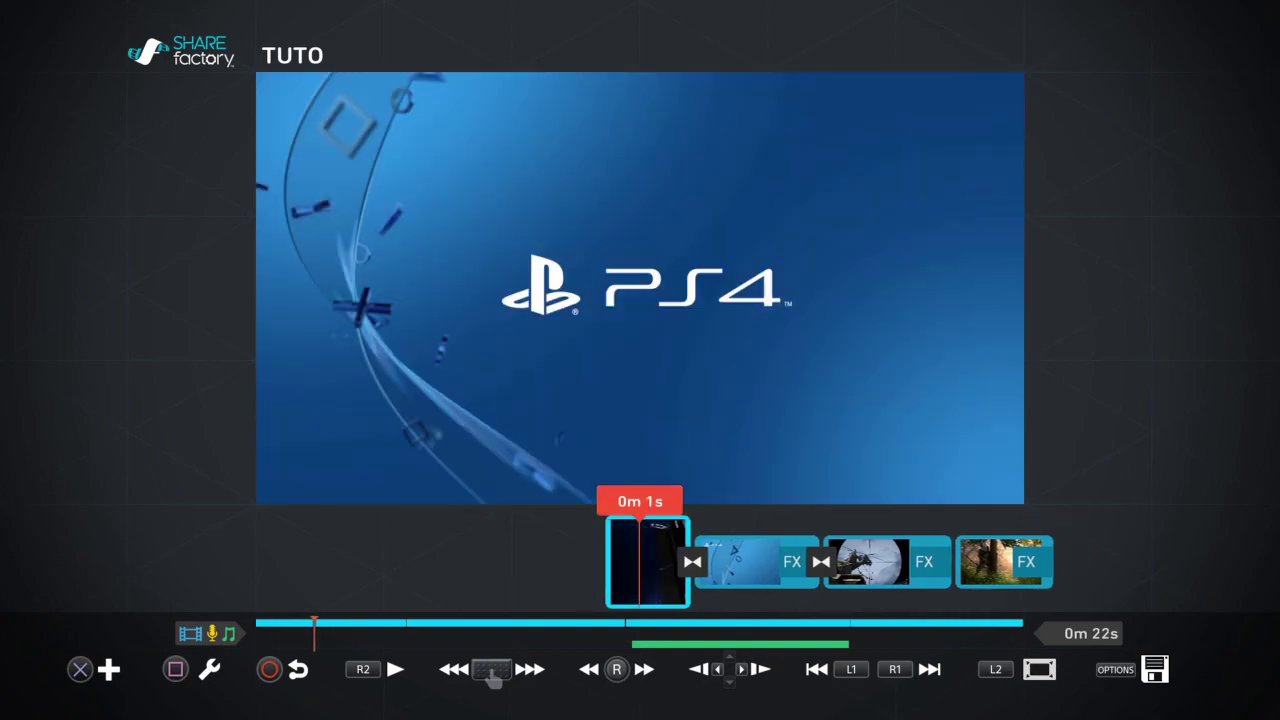
key(Left)
Save and quit TUTO, then reopen it from the Mes projets list
key(Escape)
key(Return)
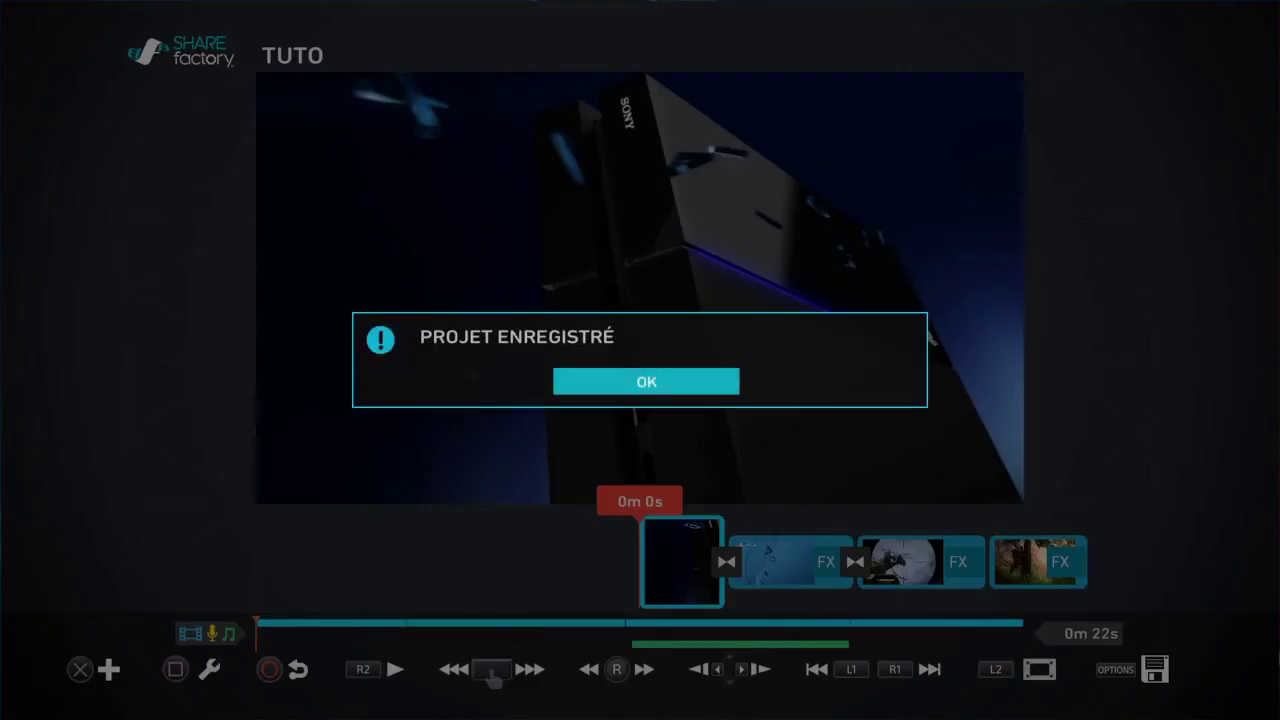
key(Return)
key(Right)
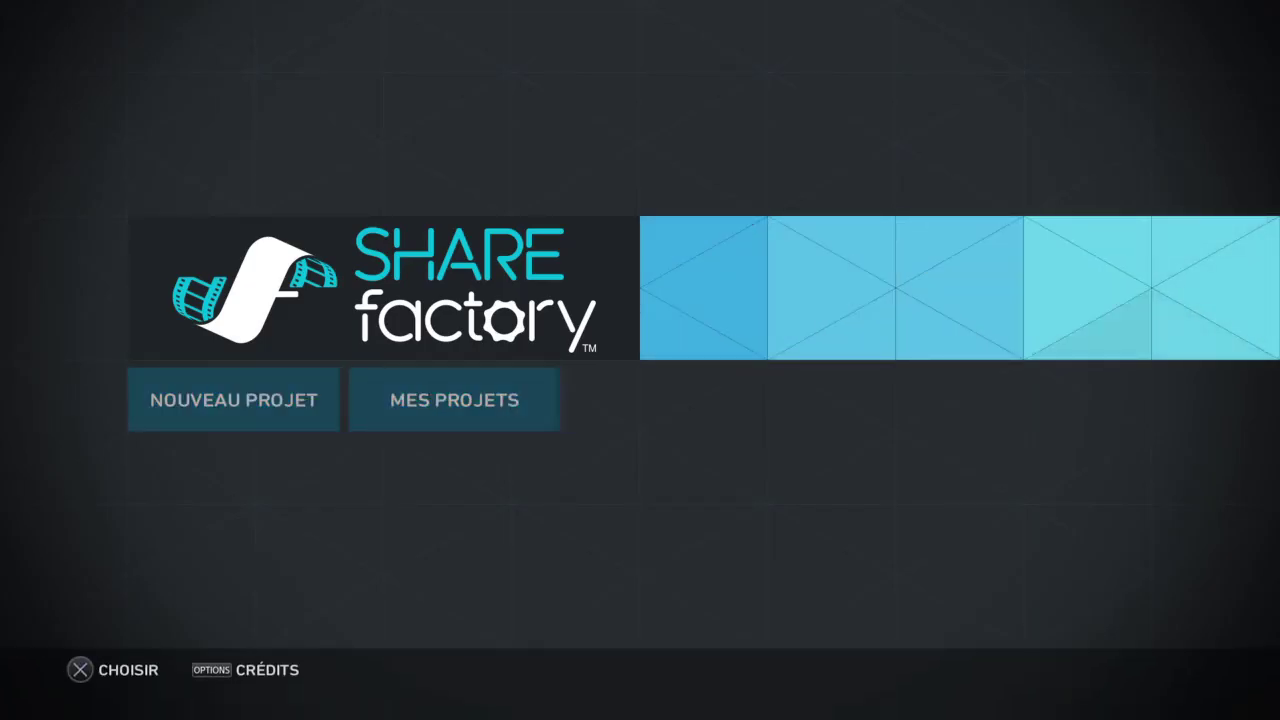
key(Return)
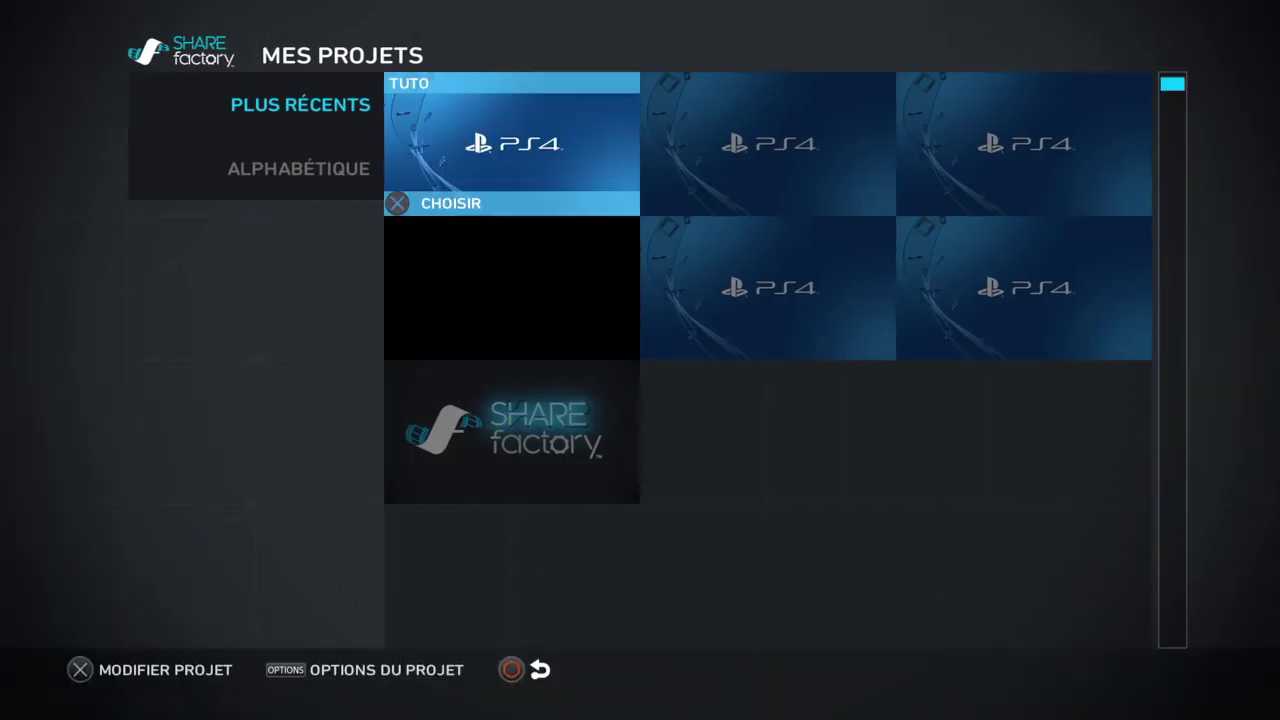
key(Return)
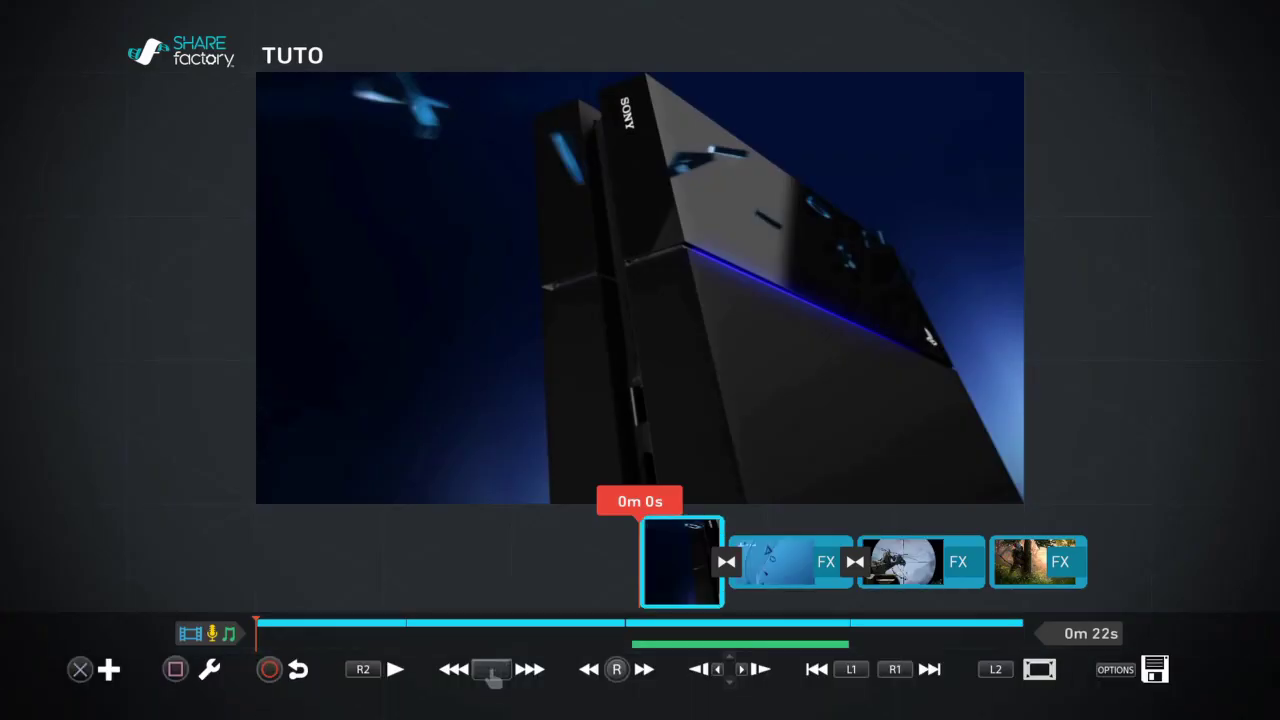
Look at the export-to-gallery option without exporting, then cancel
key(Menu)
key(Right)
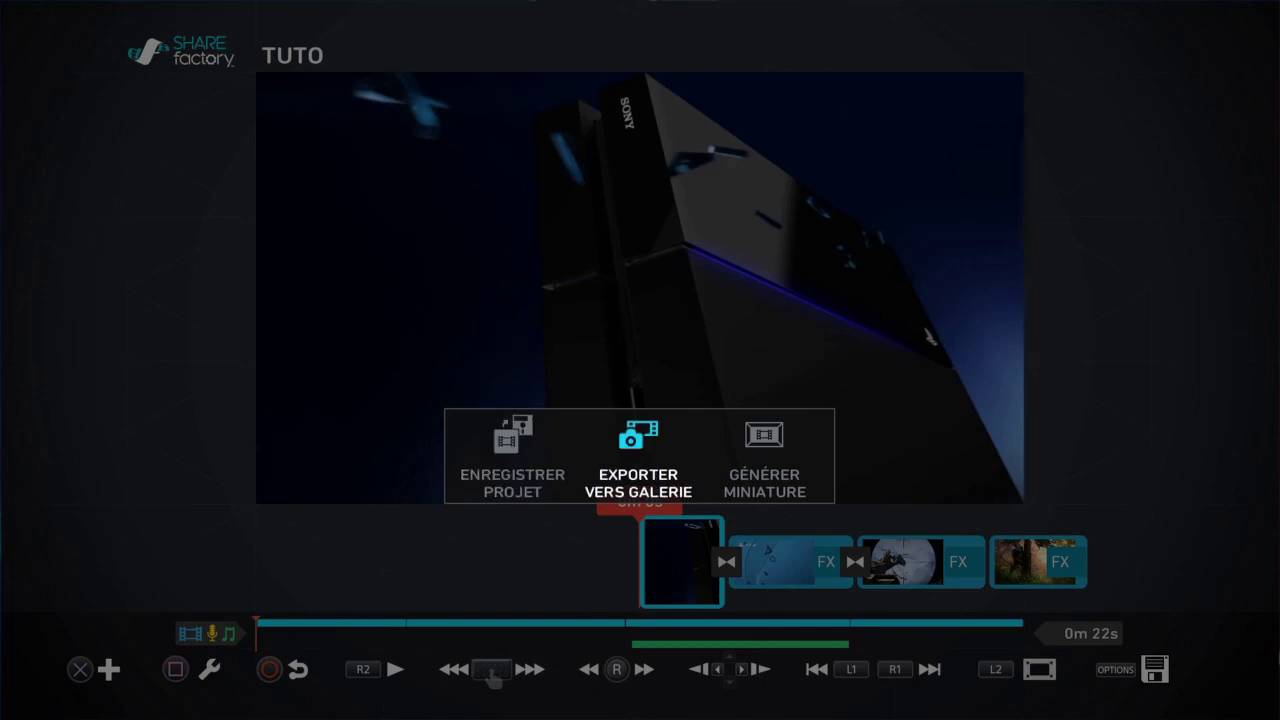
key(Escape)
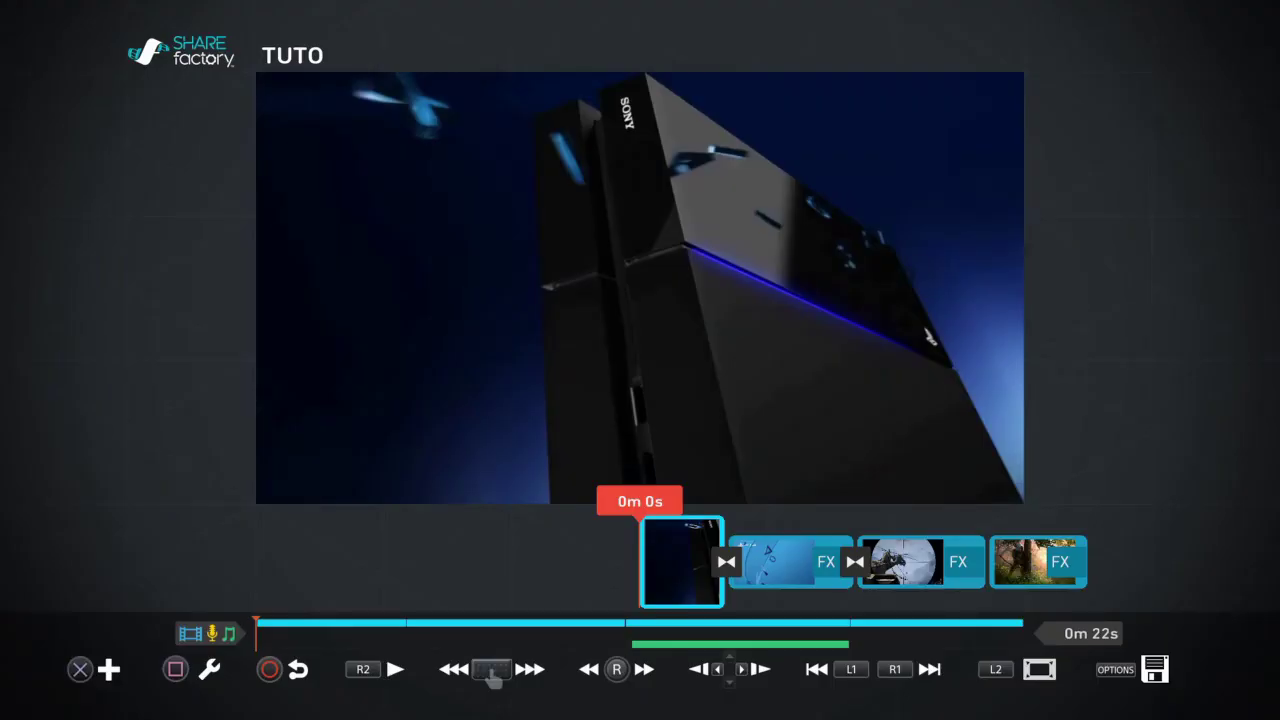
Save and quit TUTO with Enregistrer et quitter, returning to the start screen
key(Escape)
key(Right)
key(Left)
key(Return)
key(Return)
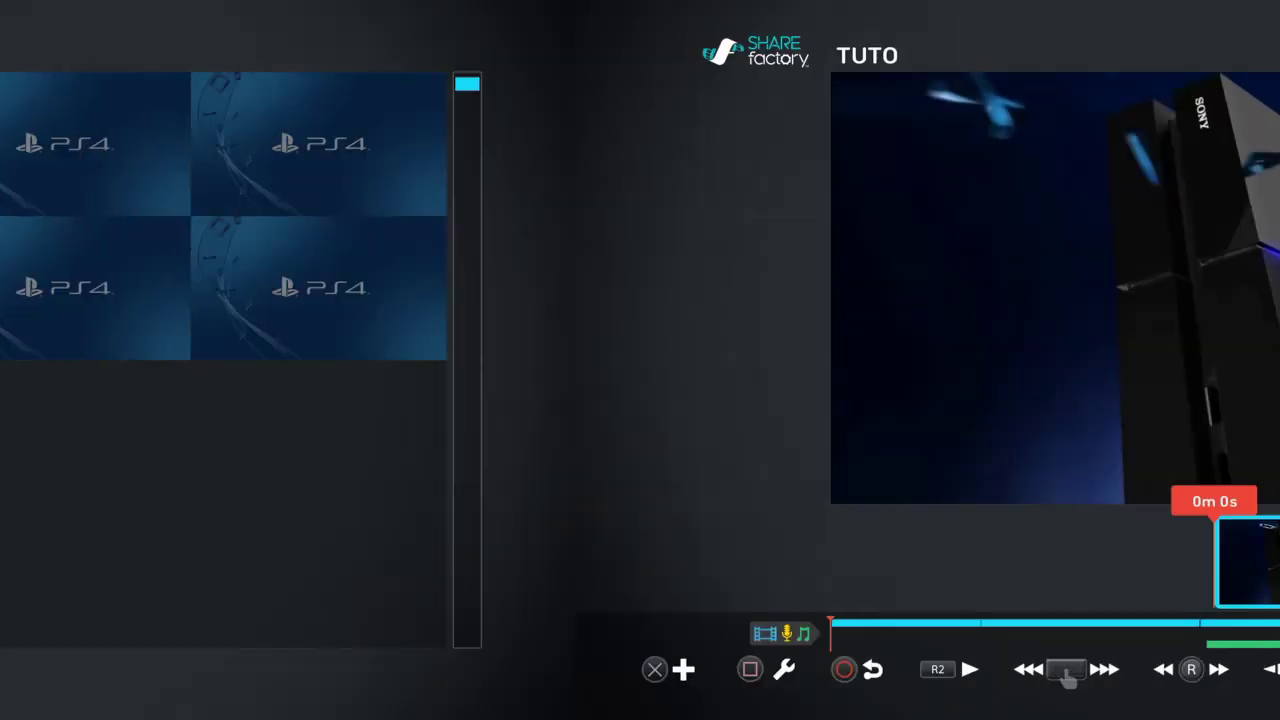
key(Escape)
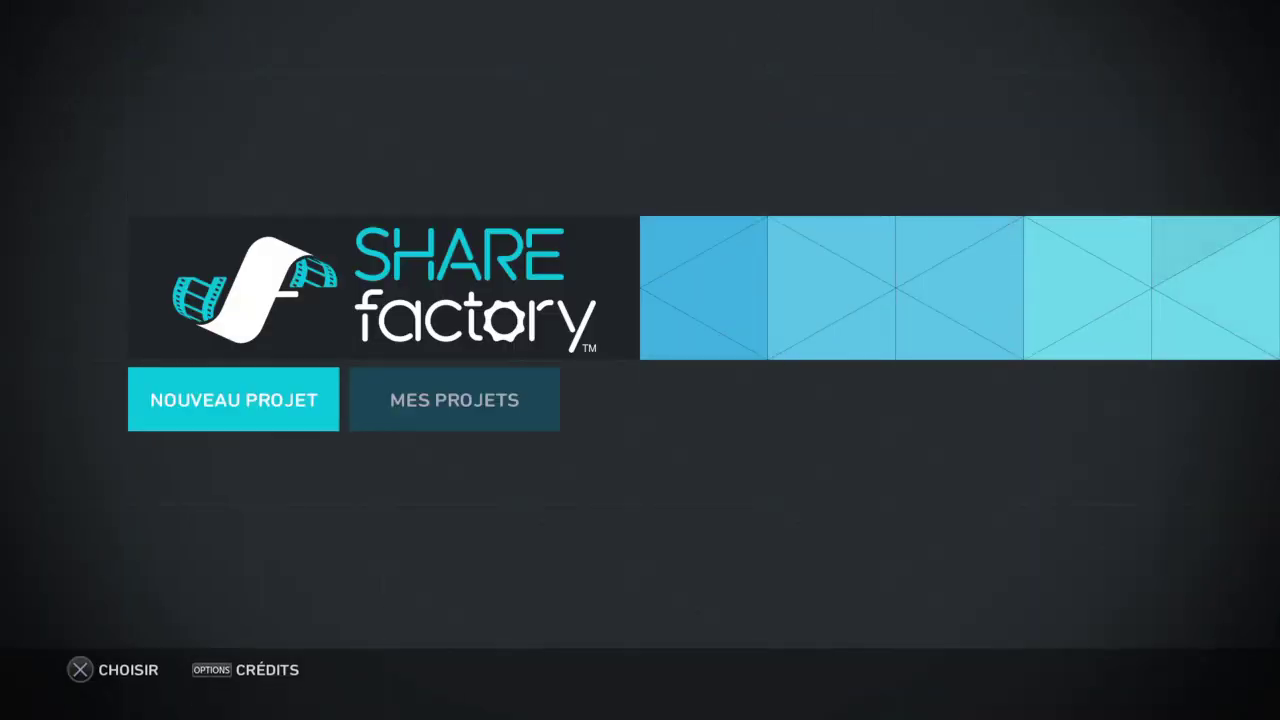